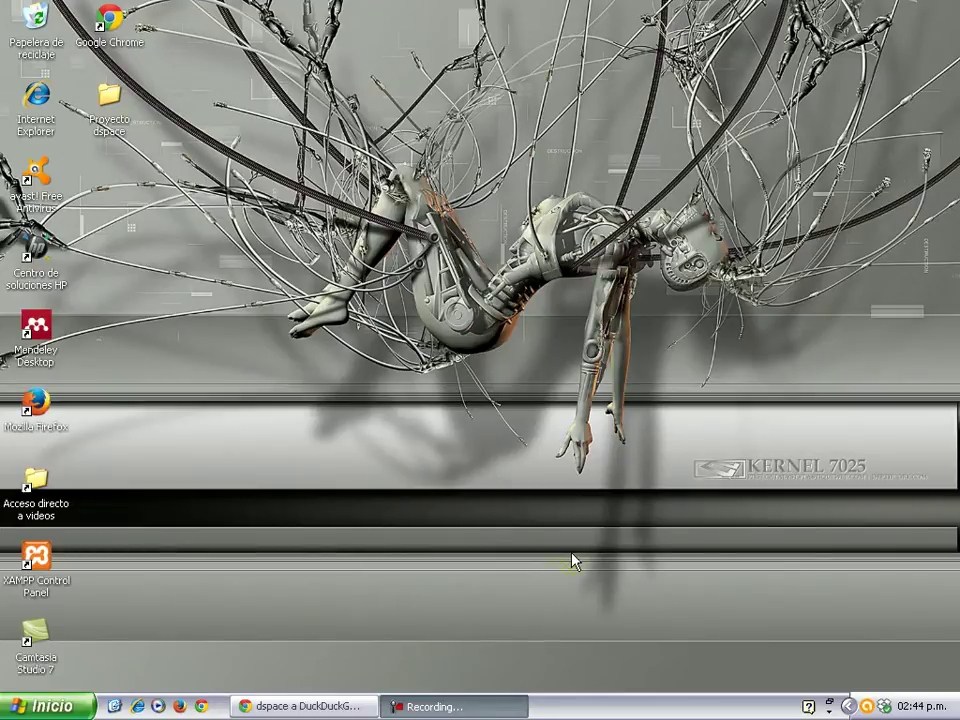
Open a Command Prompt window and try to change to the drive root with cd /
key("super+r")
key("Return")
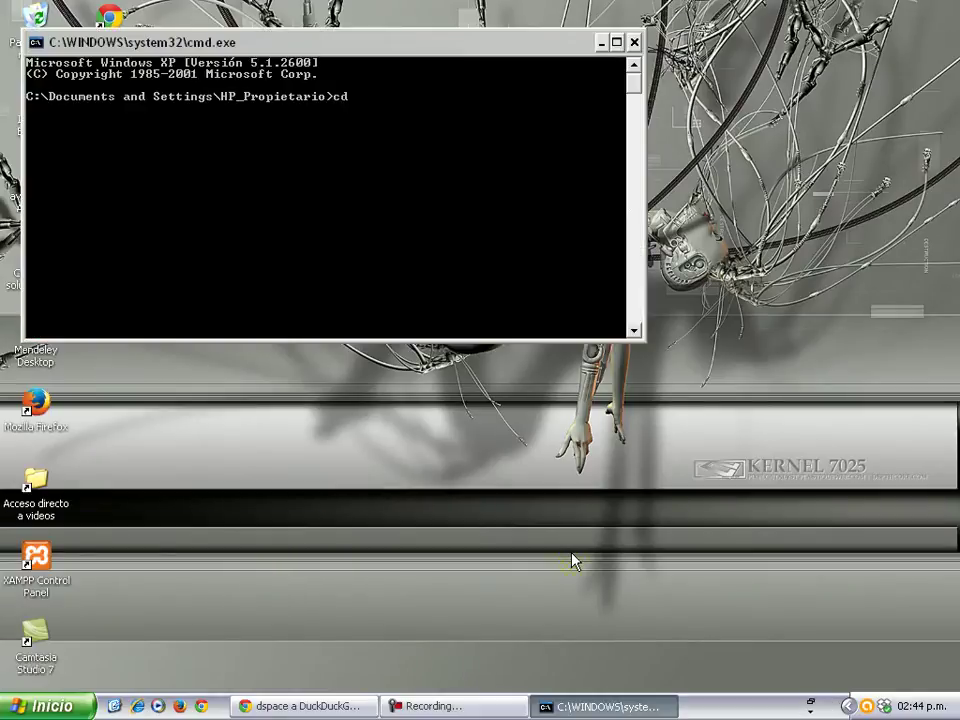
type("cd /")
key("Return")
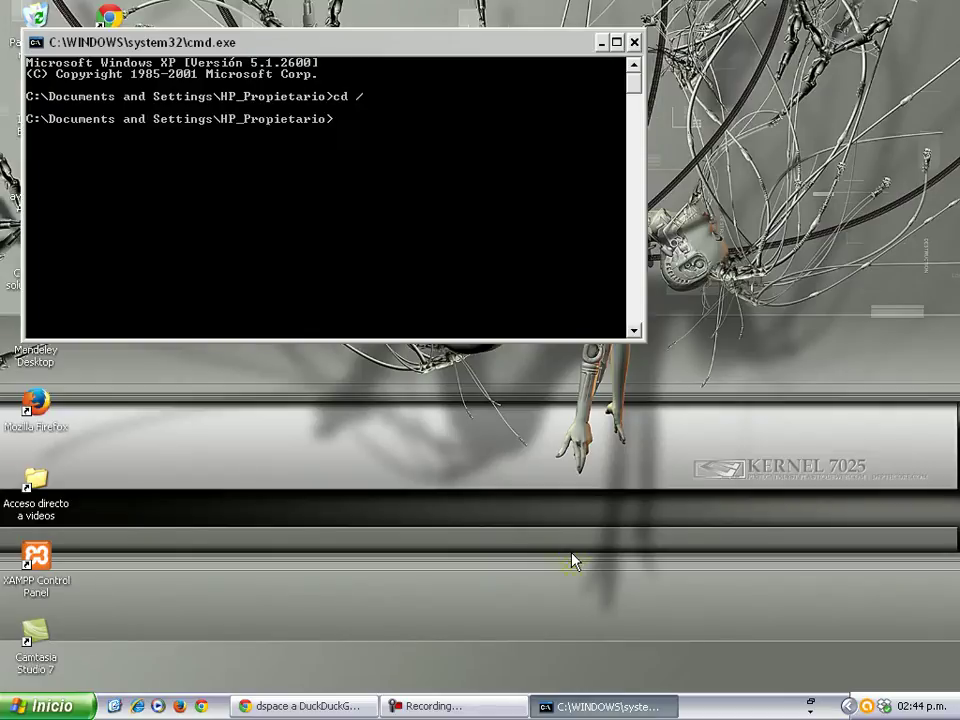
Change to the root of the C: drive with cd \ and check the installed Maven version with mvn --version
type("vcd")
key("BackSpace")
key("BackSpace")
key("BackSpace")
type("cd \\")
key("Return")
type("mvn --version")
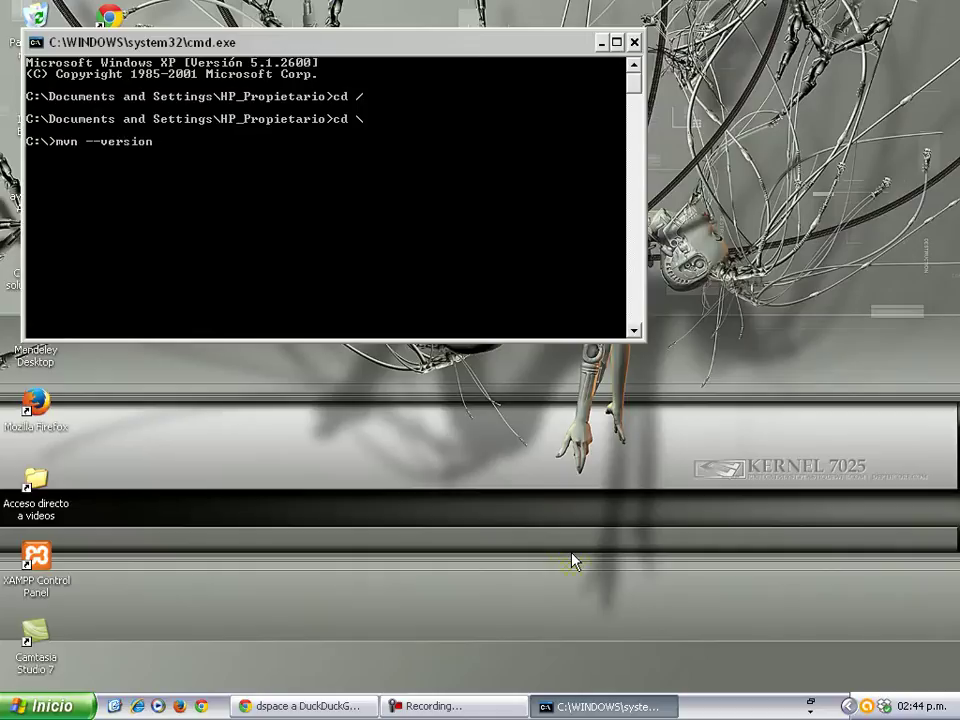
key("Return")
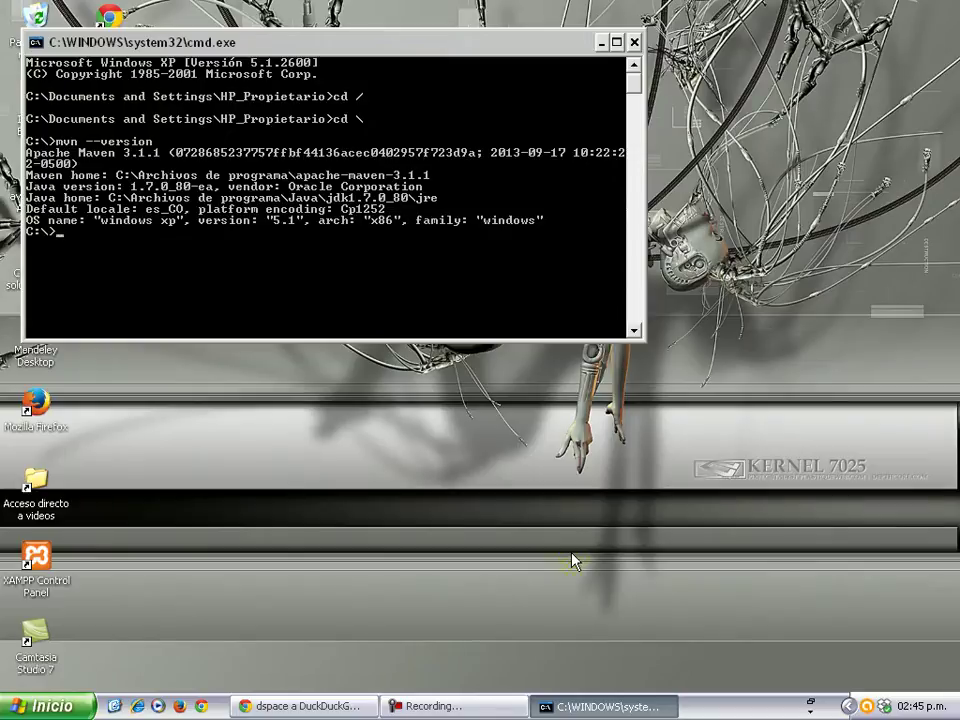
Switch to Chrome, open the official DSpace site from the search results, and go to its Download Current Release page
left_click(305, 706)
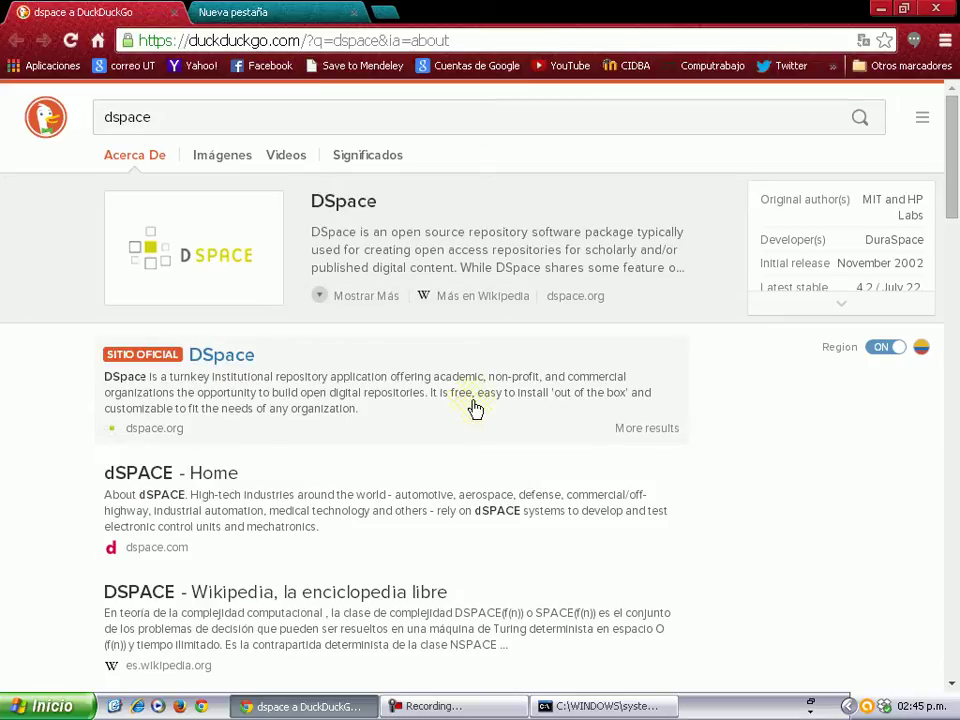
left_click(230, 356)
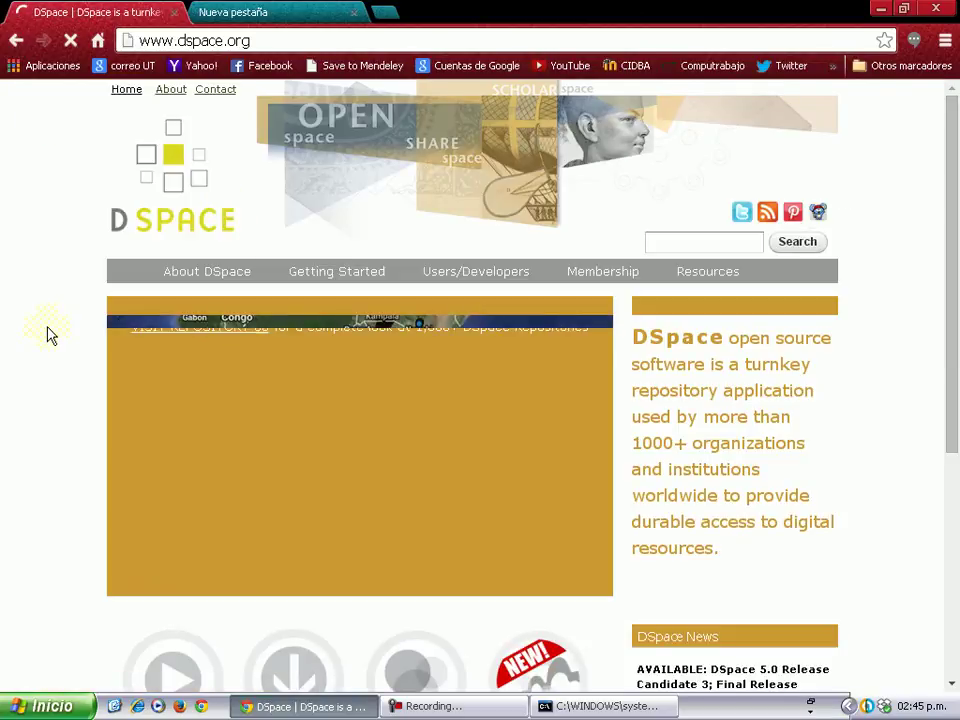
scroll(48, 334, "down", 3)
scroll(48, 334, "up", 3)
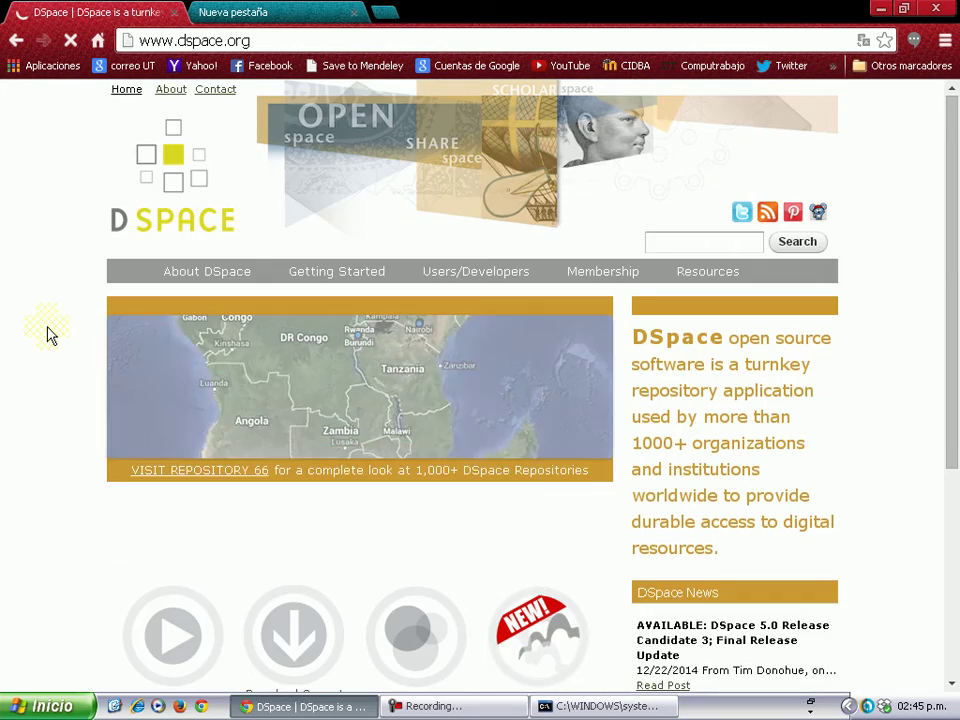
scroll(48, 334, "down", 1)
scroll(50, 335, "down", 3)
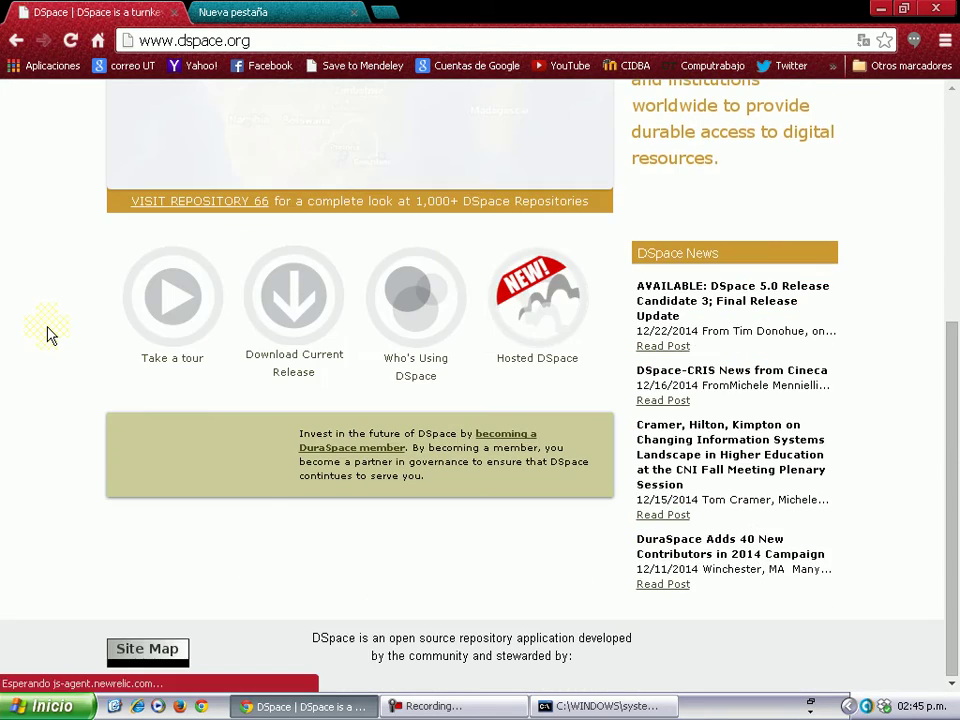
scroll(55, 370, "up", 1)
scroll(42, 400, "up", 1)
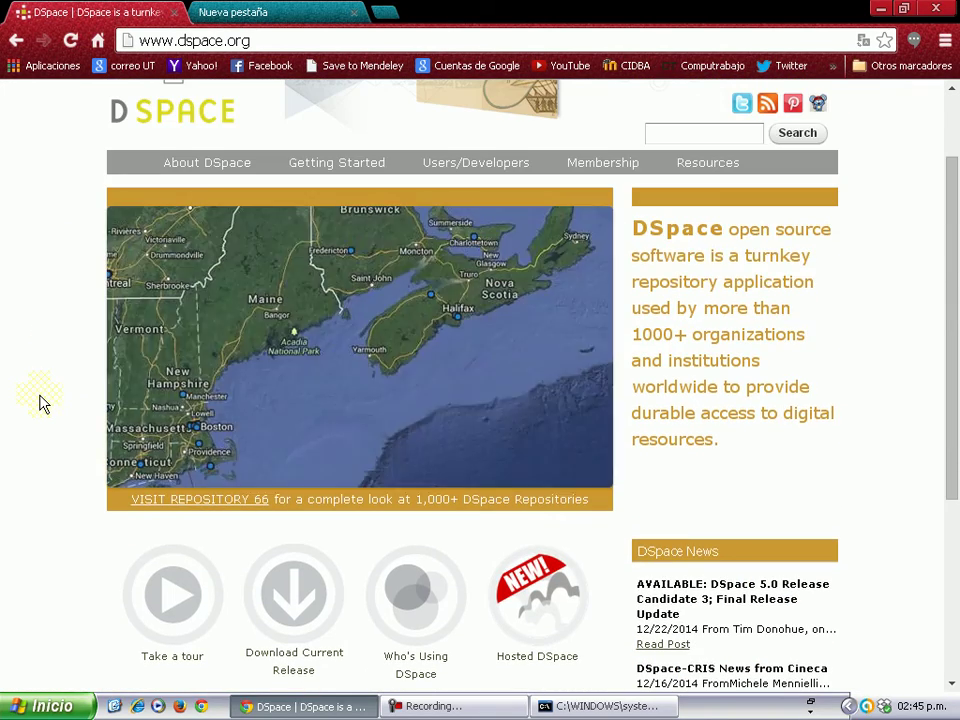
scroll(42, 400, "down", 2)
left_click(294, 292)
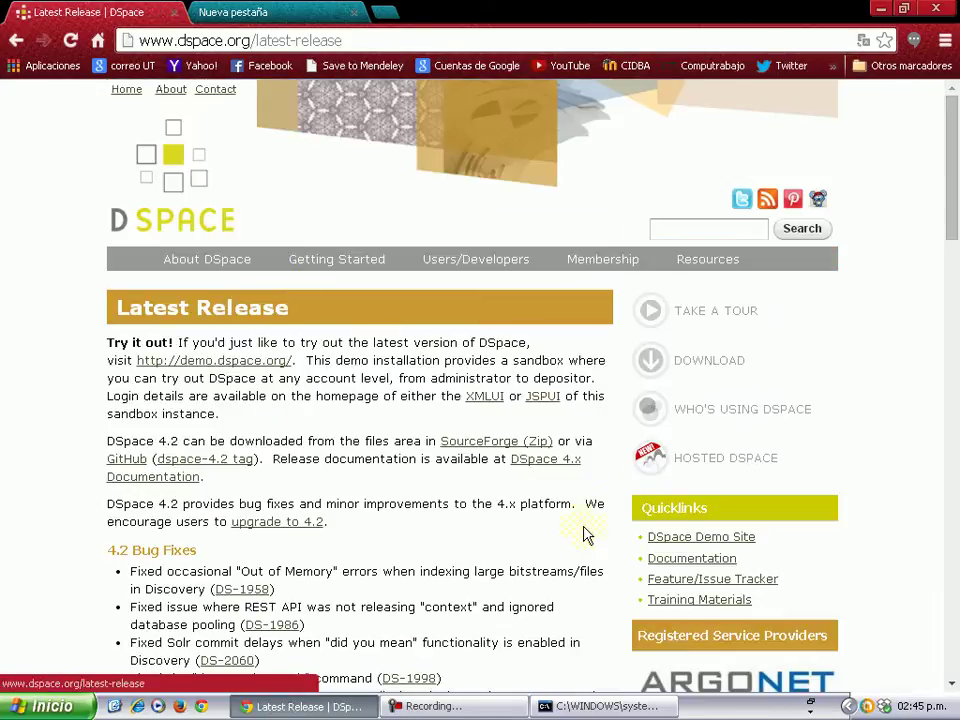
Open the DSpace documentation list from the Quicklinks and browse the DSpace 4.x documentation
scroll(588, 535, "down", 1)
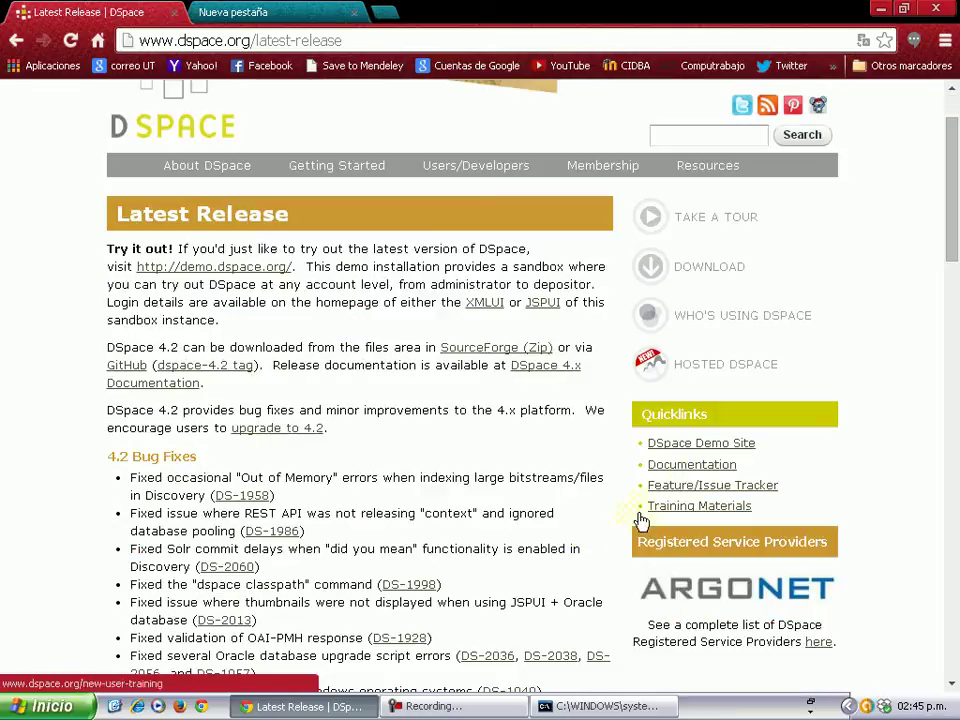
left_click(658, 461)
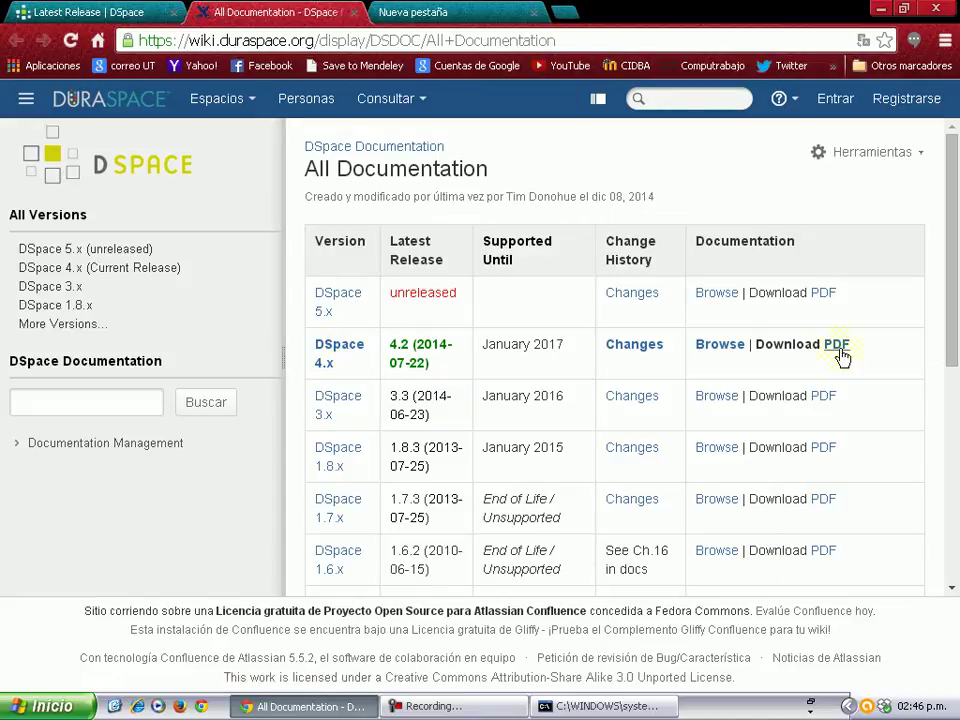
left_click(732, 355)
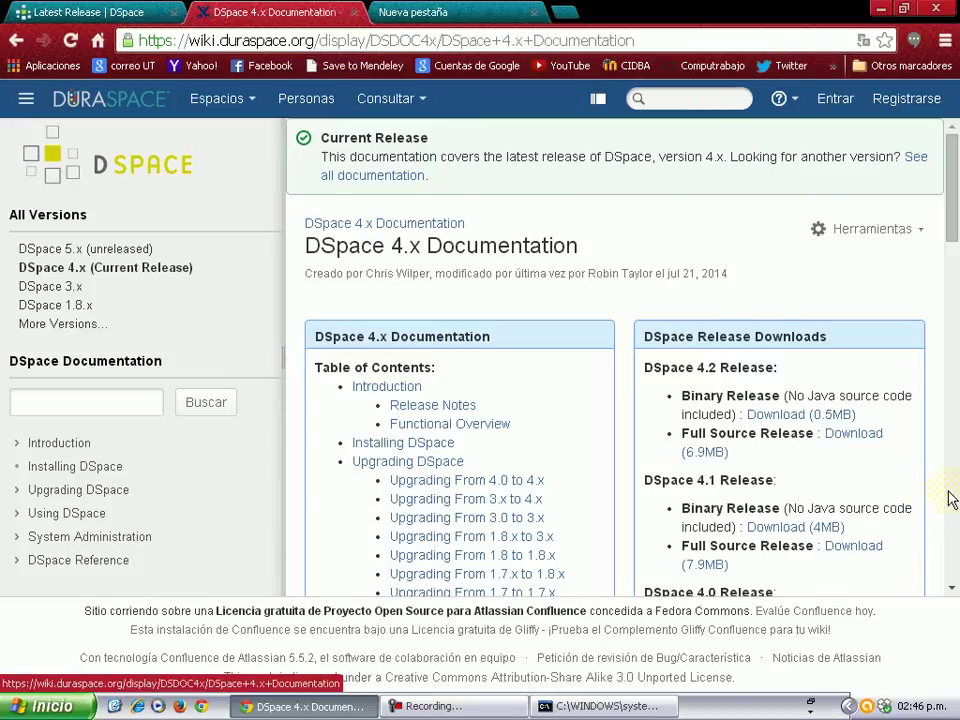
Look through the DSpace 4.x documentation and open the recently updated Installing DSpace page
left_click(950, 497)
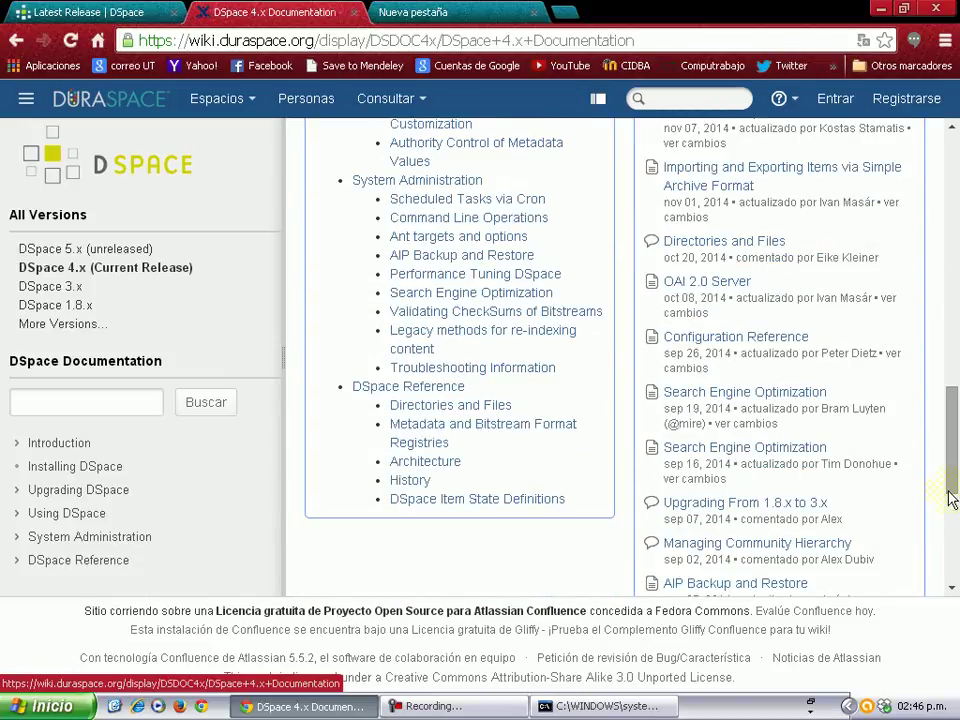
scroll(950, 497, "up", 6)
scroll(950, 497, "up", 5)
scroll(950, 497, "down", 1)
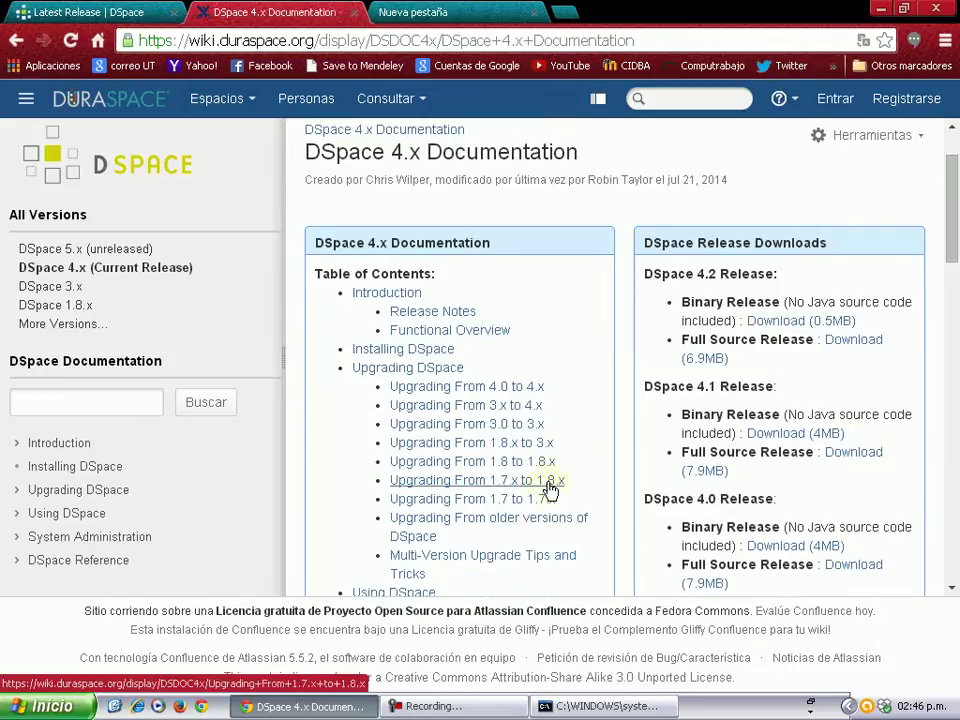
scroll(597, 484, "down", 1)
scroll(598, 490, "down", 1)
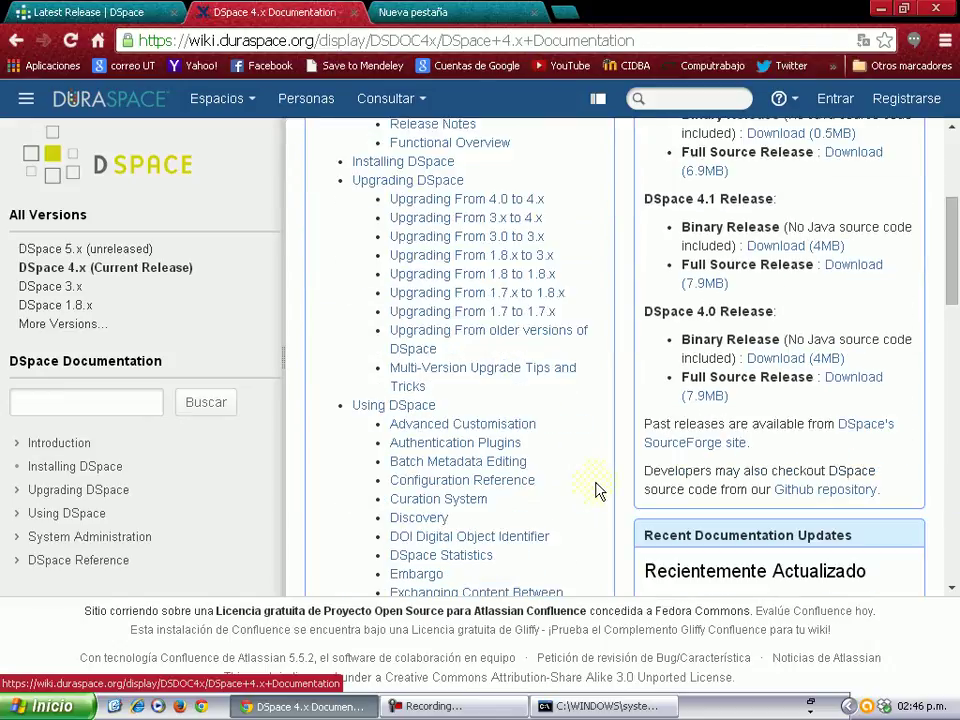
scroll(597, 490, "down", 2)
scroll(597, 490, "down", 1)
scroll(597, 490, "down", 1)
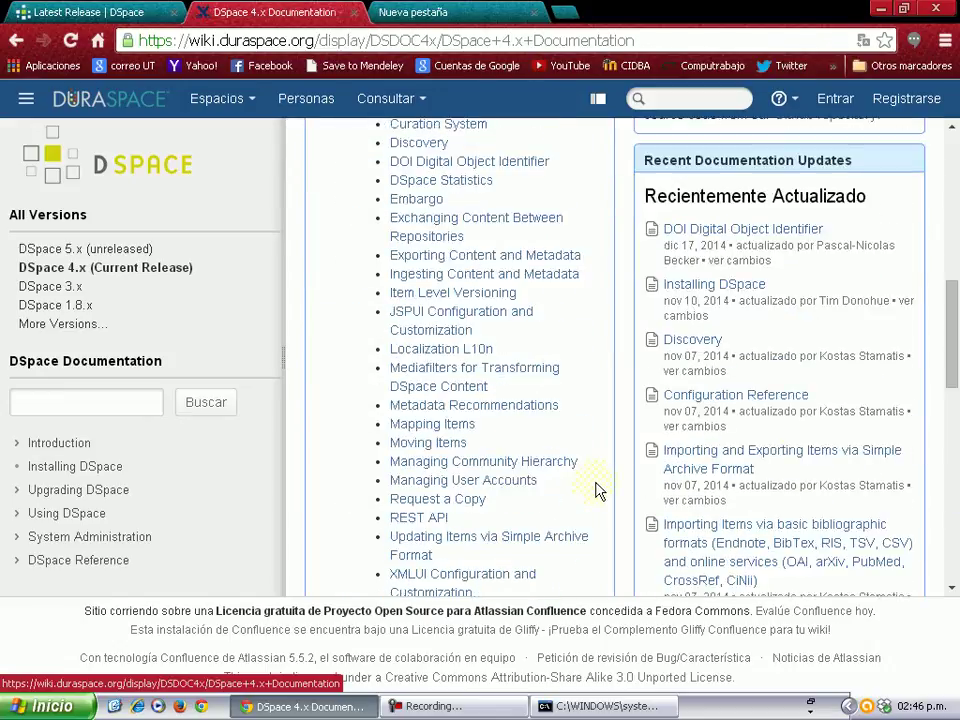
left_click(690, 297)
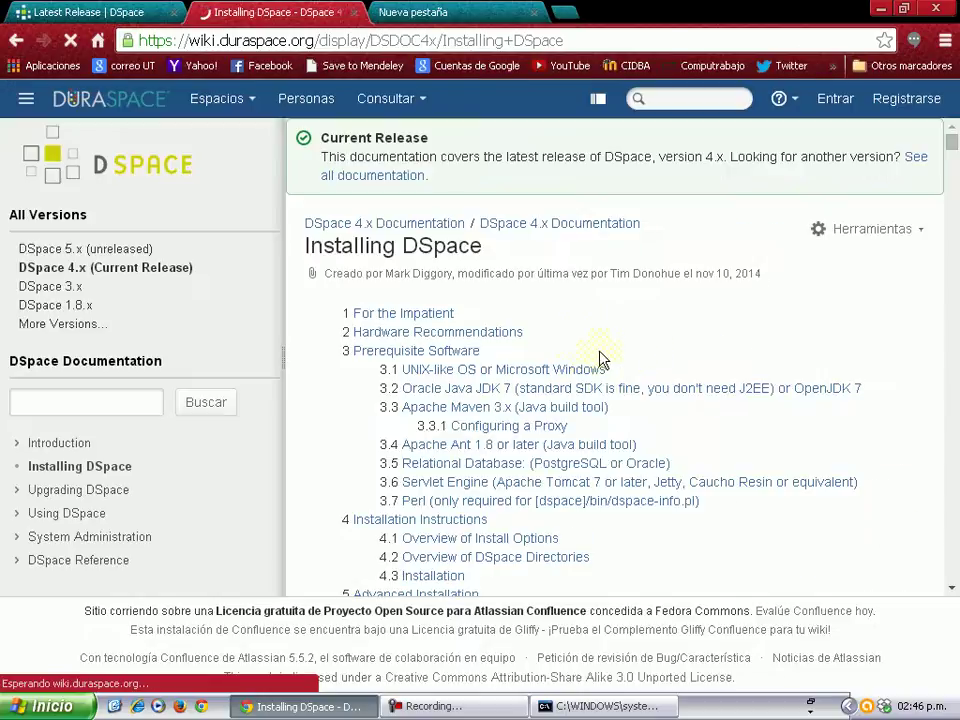
Go to the Prerequisite Software section and examine the Apache Maven and proxy configuration notes, highlighting the .m2 part of the settings.xml path
left_click(443, 356)
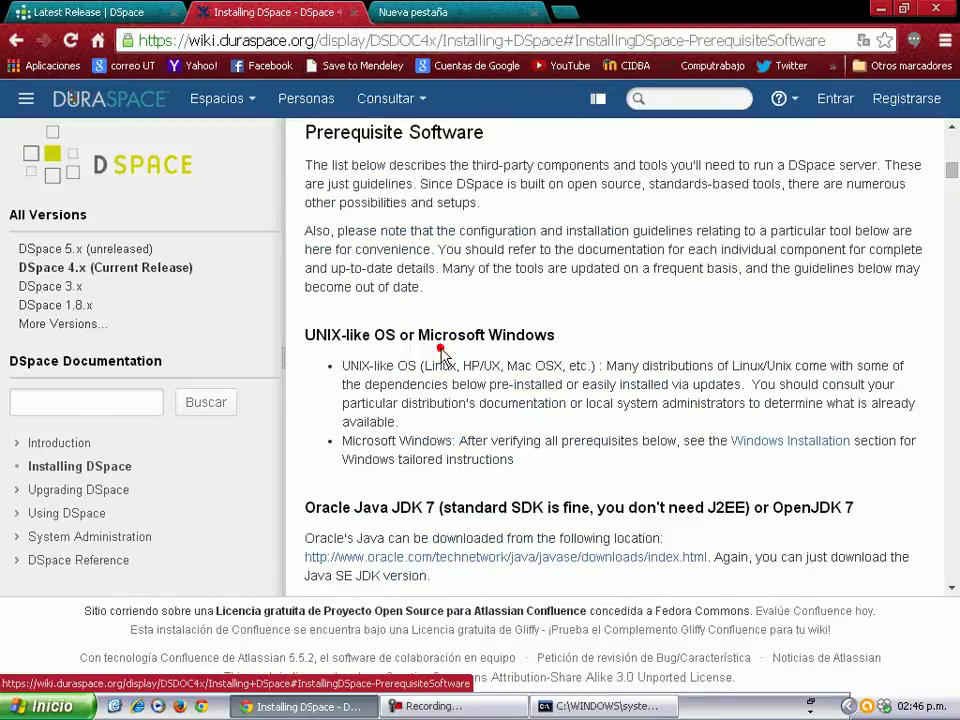
scroll(510, 410, "down", 4)
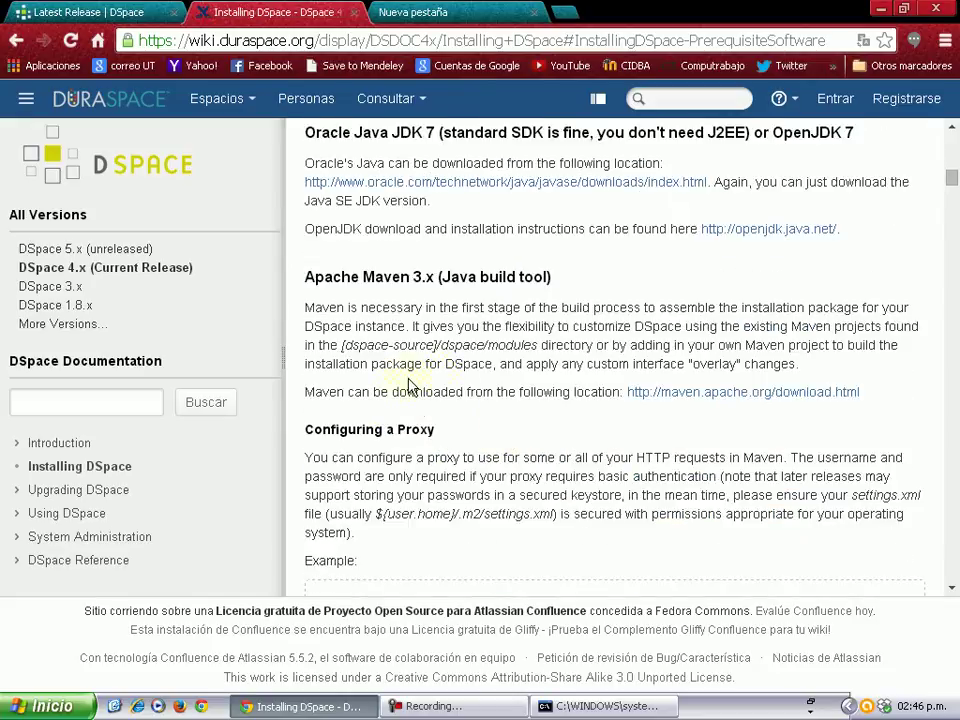
scroll(483, 478, "down", 2)
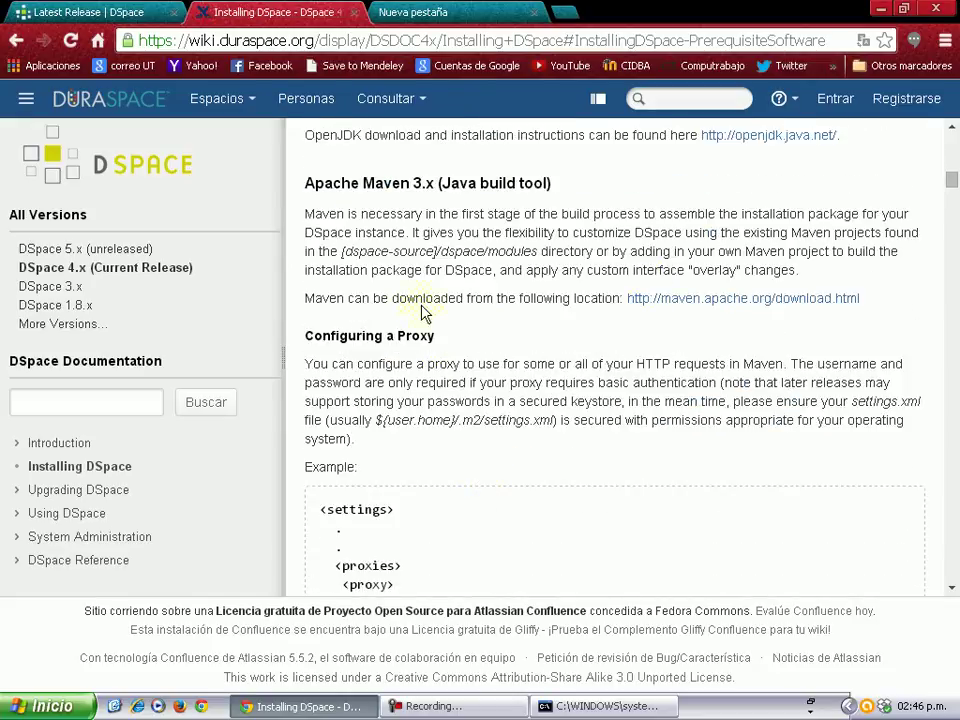
scroll(484, 458, "down", 1)
scroll(490, 452, "up", 1)
scroll(375, 381, "down", 1)
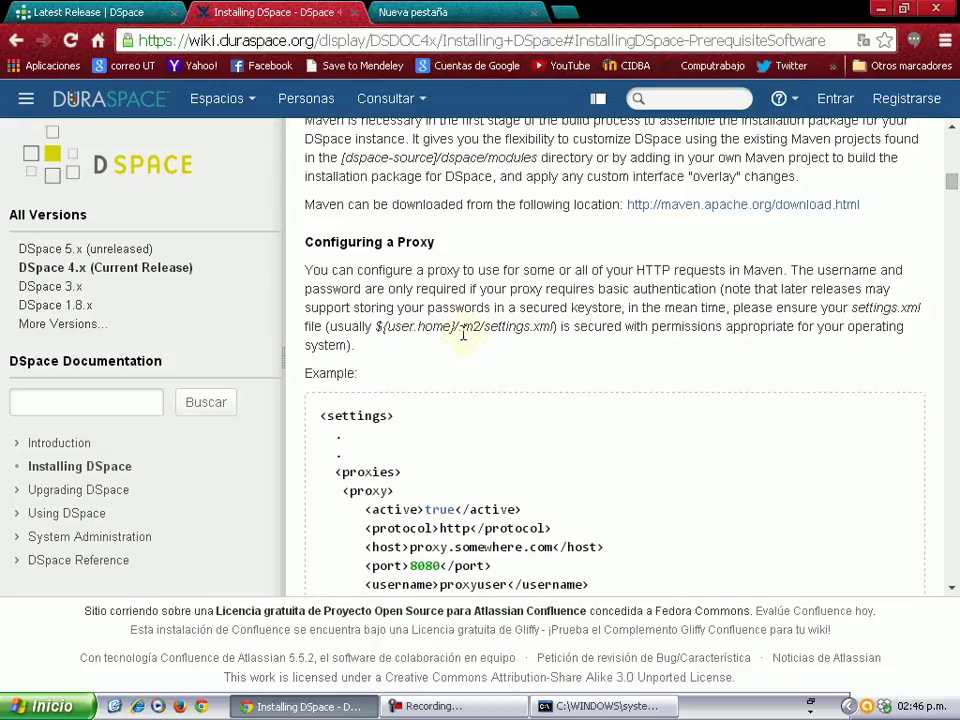
left_click_drag(457, 327, 480, 330)
Switch to the Command Prompt, run mvn without arguments, and review the output from its beginning
left_click(605, 706)
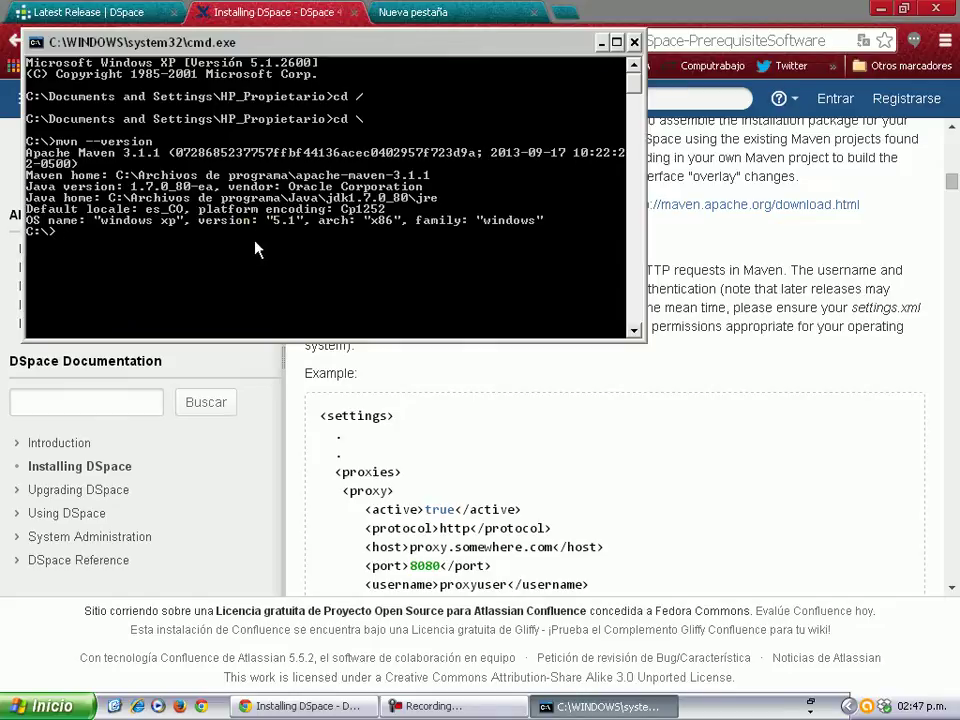
type("mvn")
key("Return")
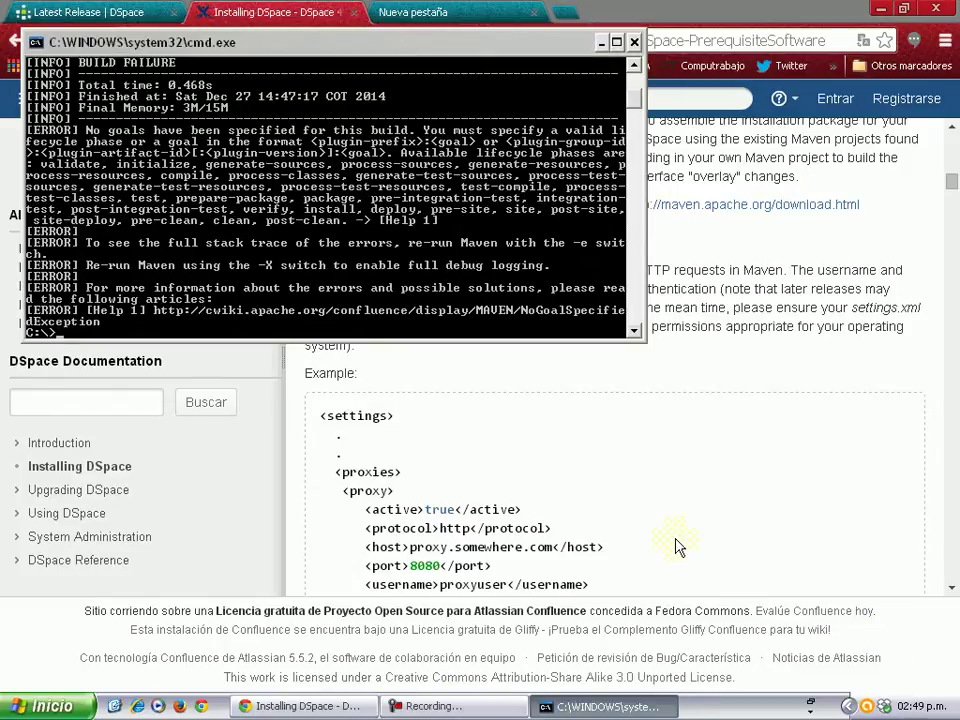
scroll(634, 110, "up", 6)
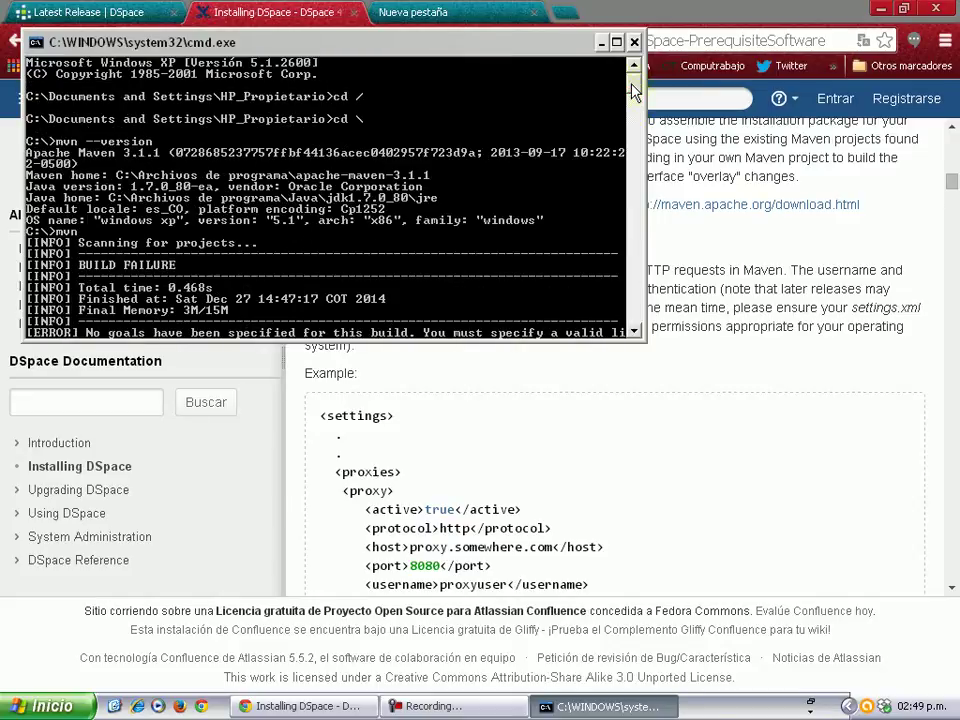
Browse from Mi PC to the .m2 folder in C:\Documents and Settings\HP_Propietario
left_click(47, 711)
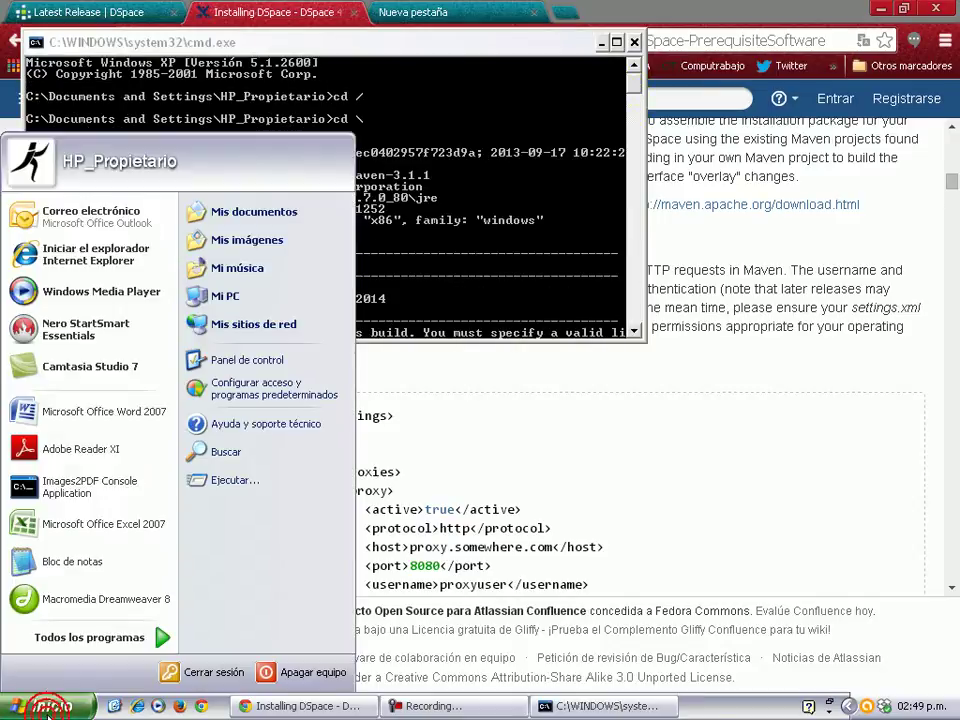
left_click(222, 297)
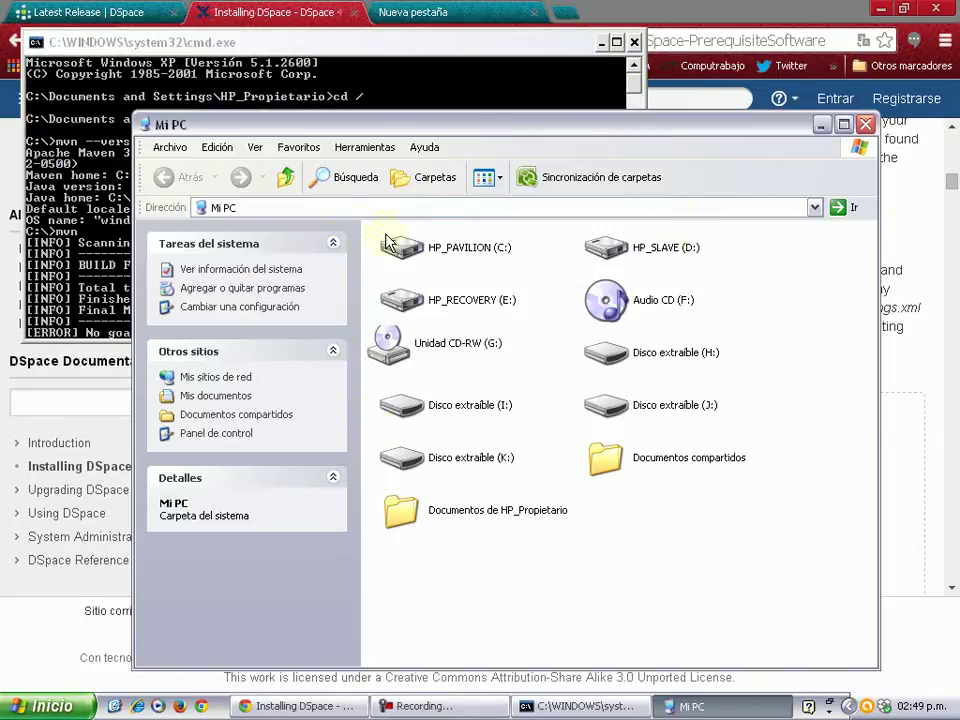
left_click(815, 209)
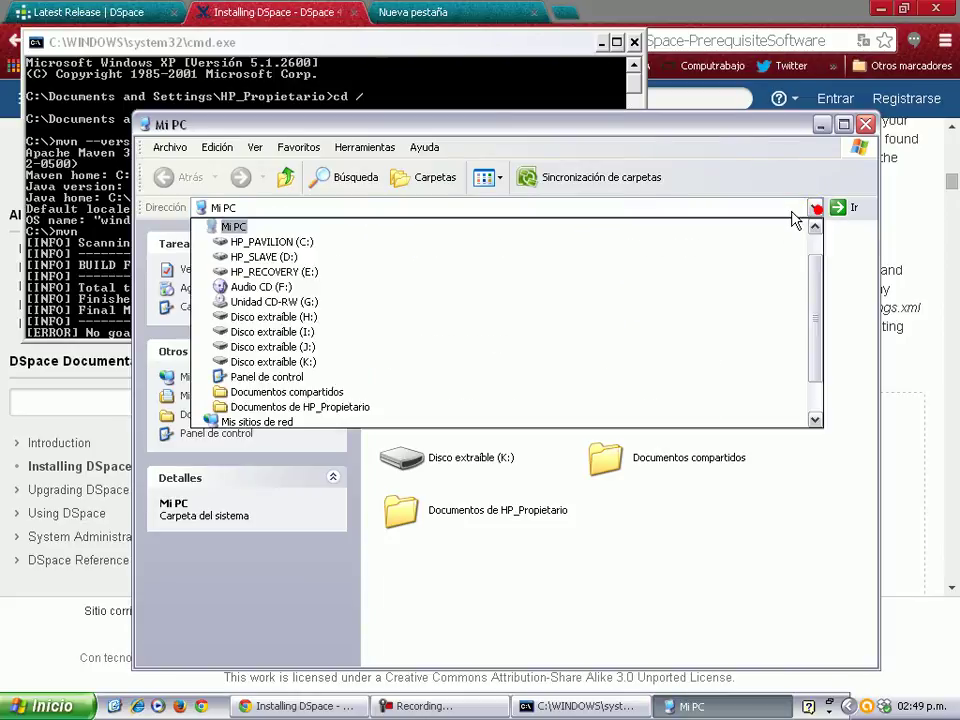
left_click(640, 243)
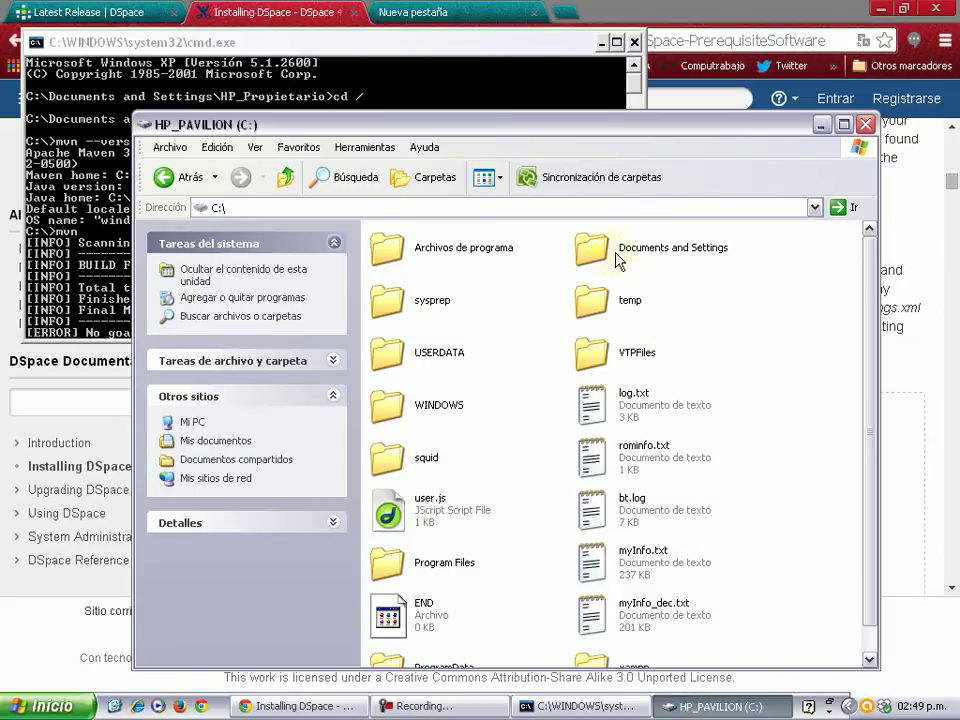
double_click(617, 250)
left_click(682, 390)
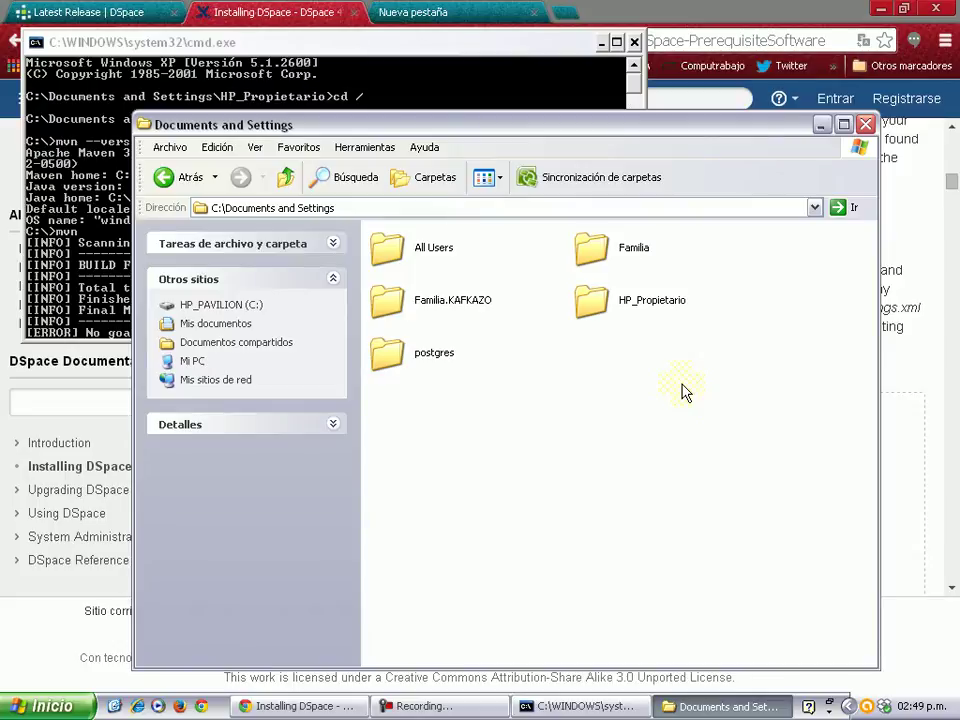
double_click(604, 308)
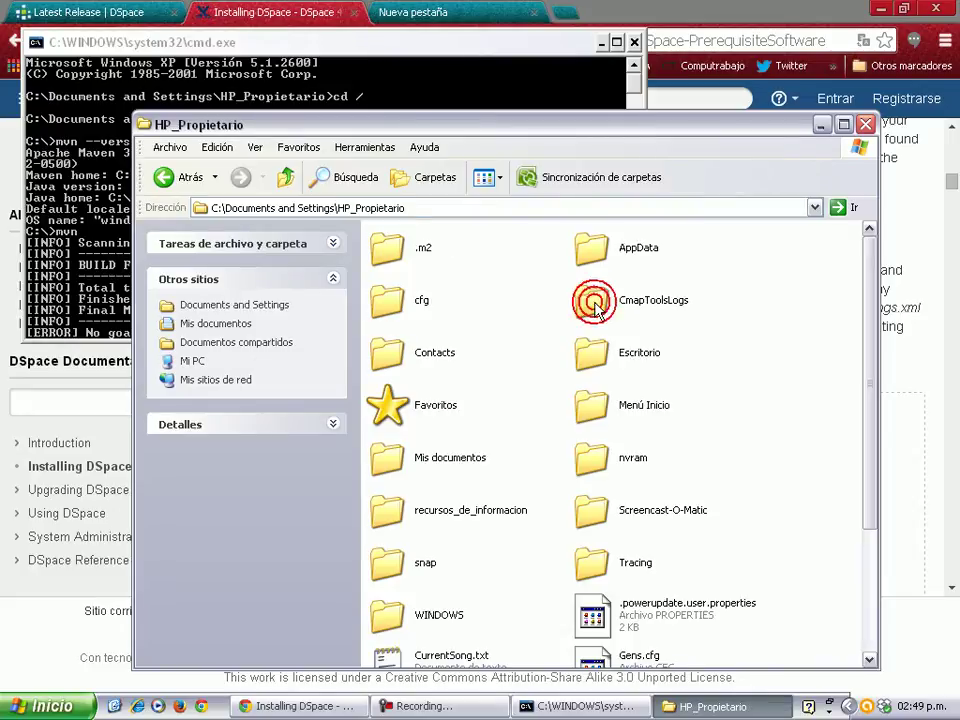
double_click(390, 252)
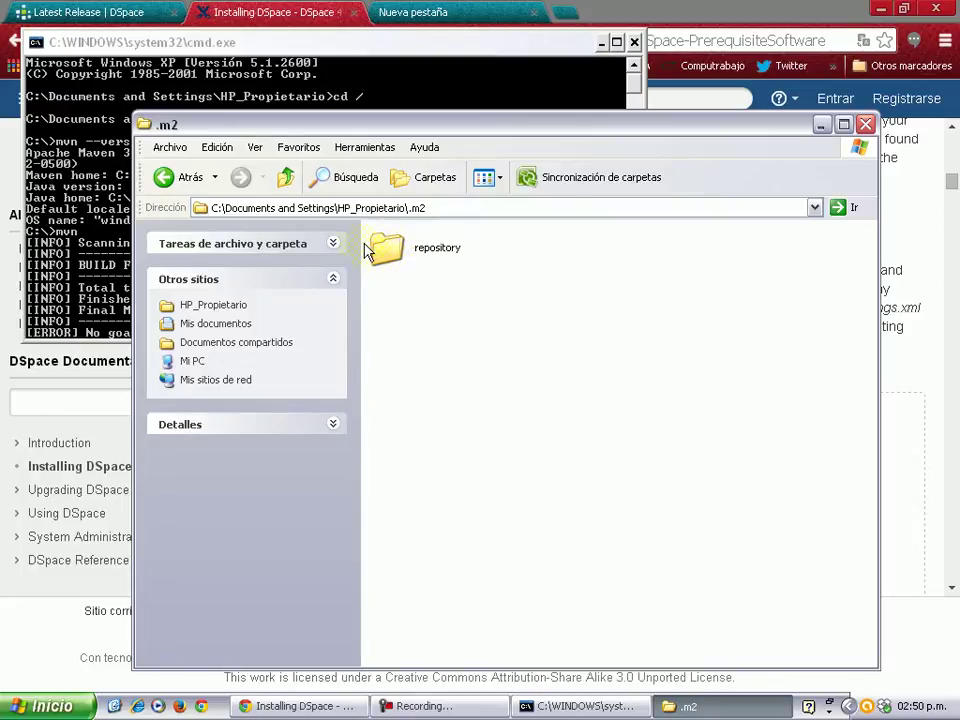
Return to the DSpace installation guide in Chrome and examine the complete settings.xml proxy example
left_click(908, 358)
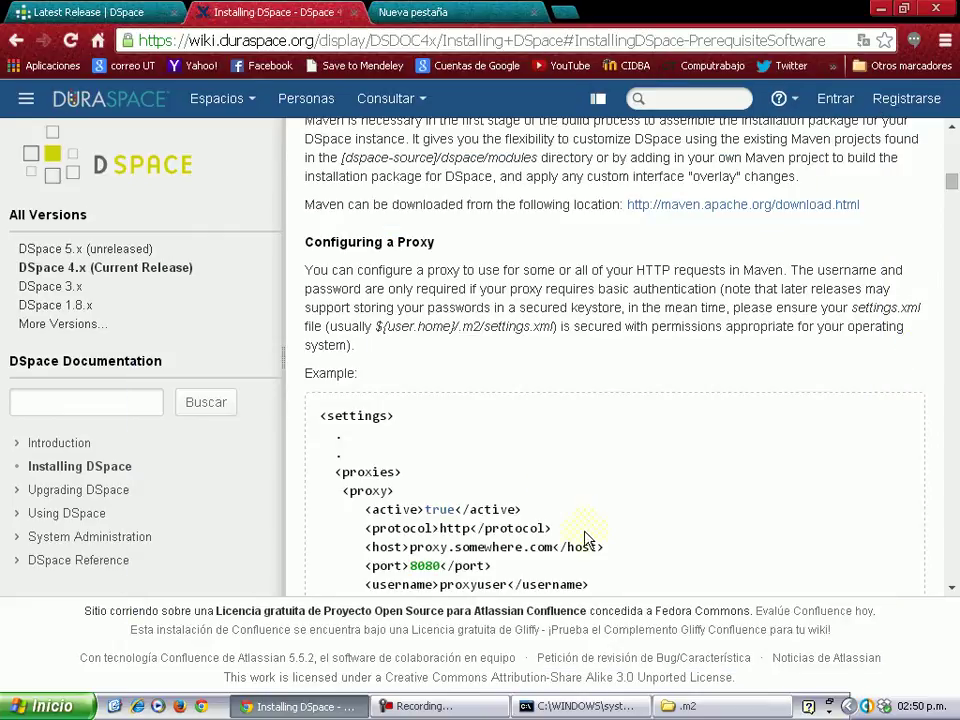
scroll(588, 537, "down", 2)
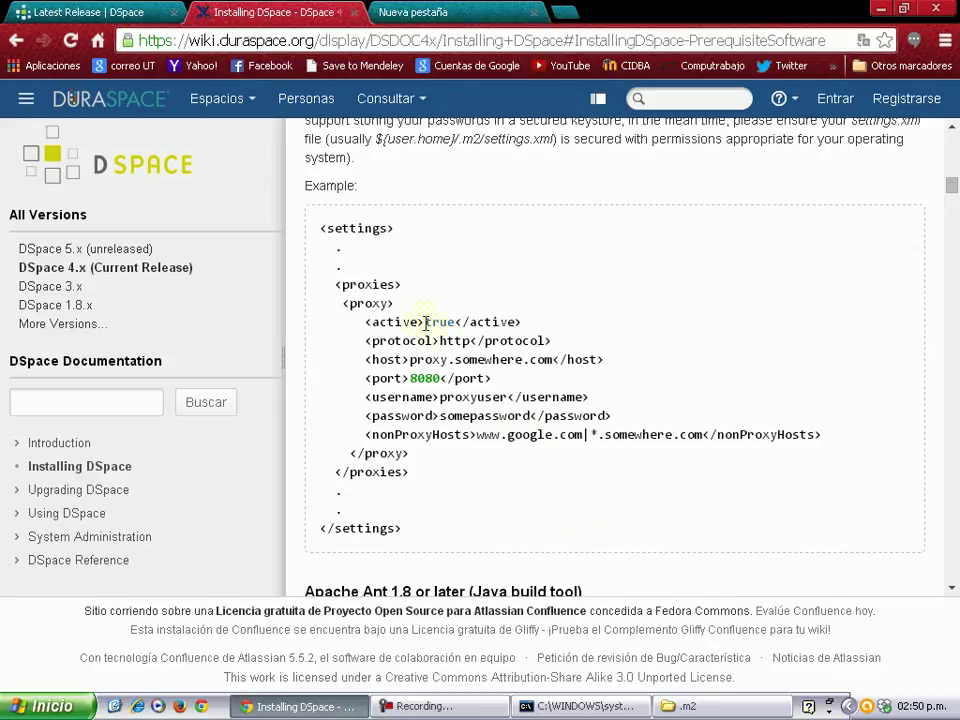
Copy the complete settings.xml proxy example from the DSpace guide into a new Notepad document
left_click(43, 706)
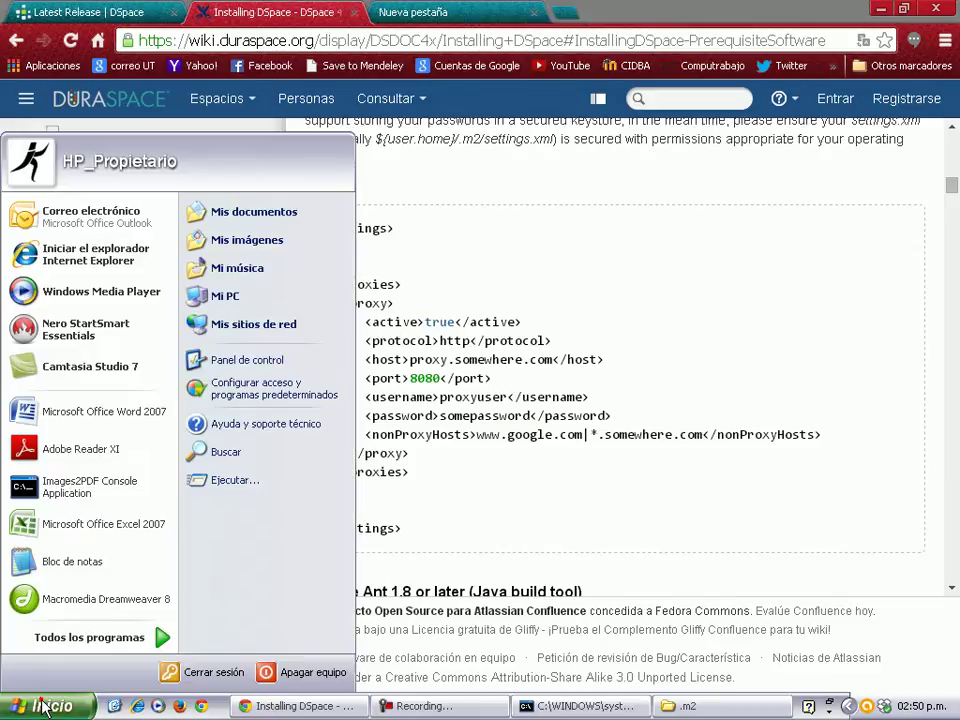
left_click(72, 561)
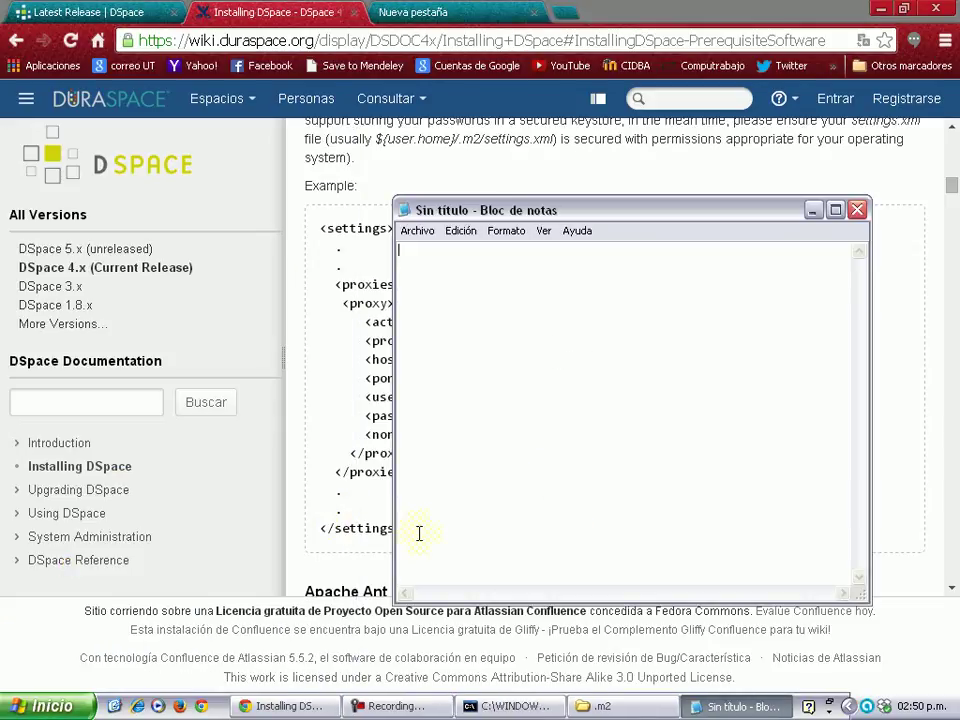
left_click_drag(594, 214, 797, 214)
left_click_drag(414, 536, 316, 216)
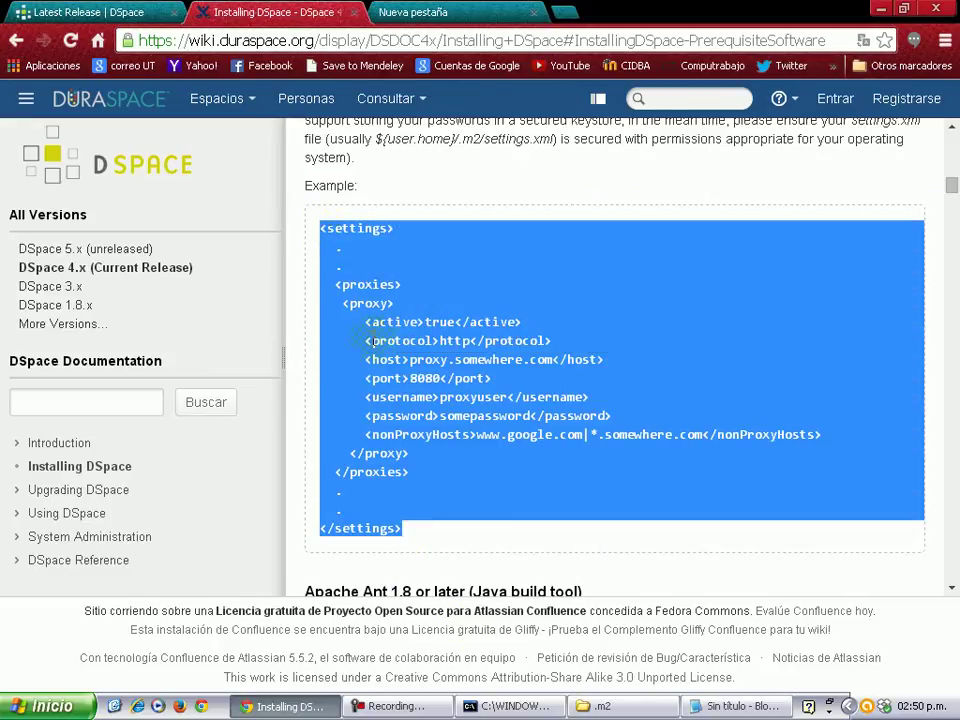
right_click(376, 340)
left_click(432, 351)
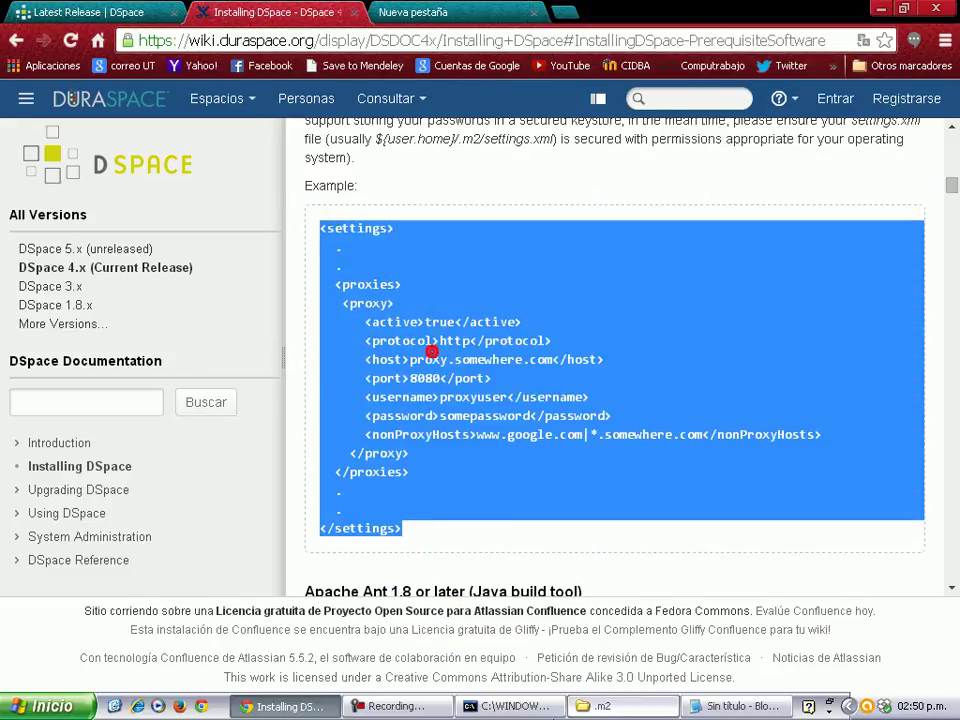
left_click(735, 706)
right_click(654, 281)
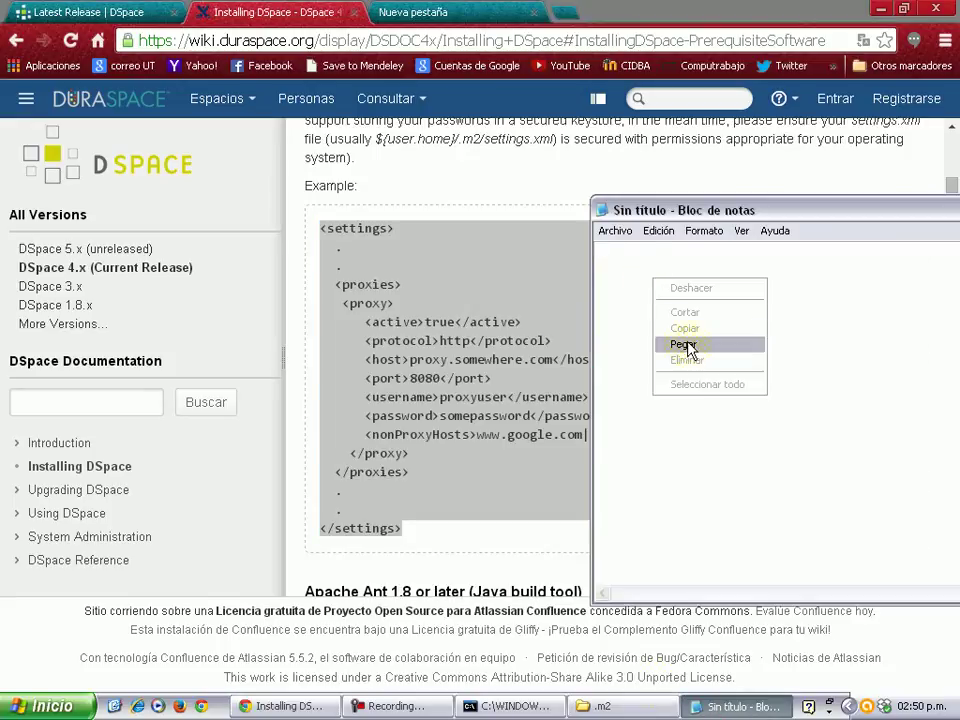
left_click(686, 352)
Delete the placeholder dot lines after the opening settings tag and before the closing settings tag
left_click(618, 274)
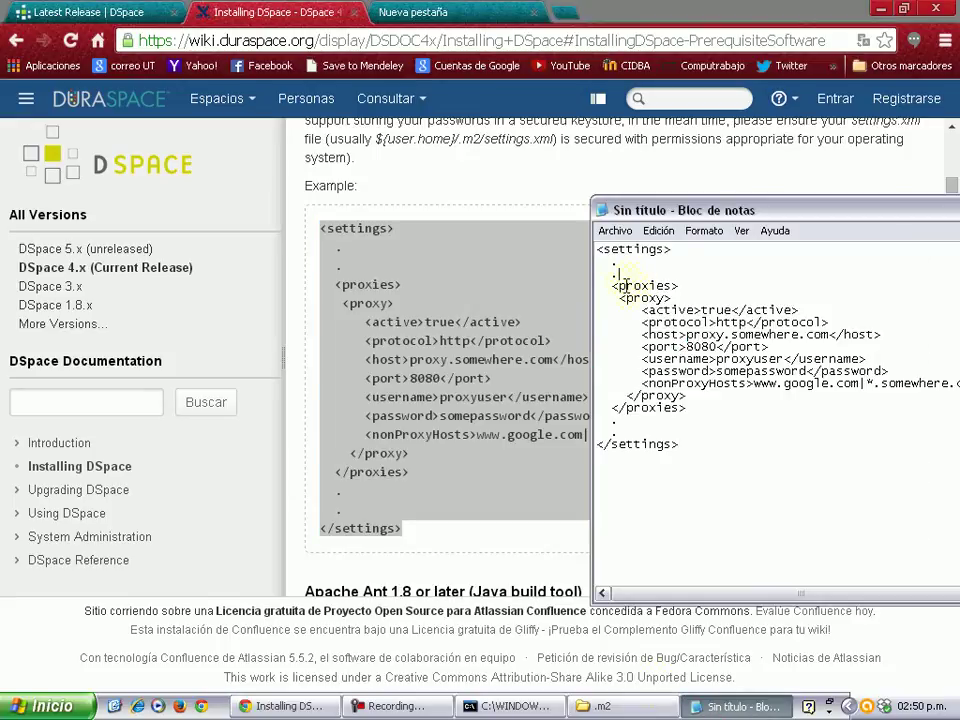
key("BackSpace")
key("BackSpace")
key("BackSpace")
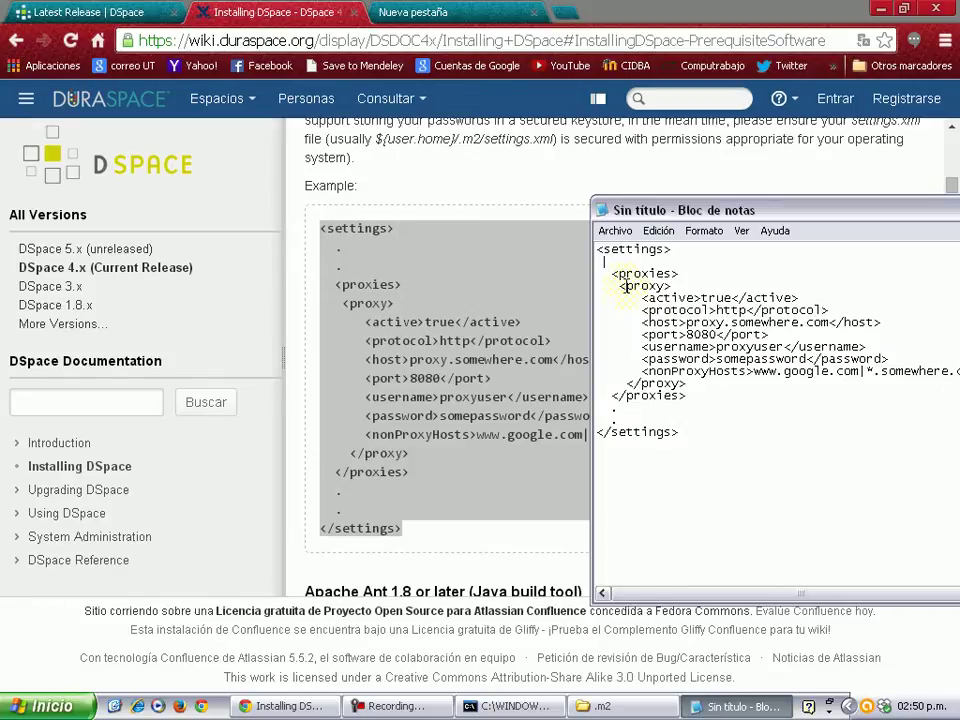
key("BackSpace")
left_click(626, 408)
key("BackSpace")
key("BackSpace")
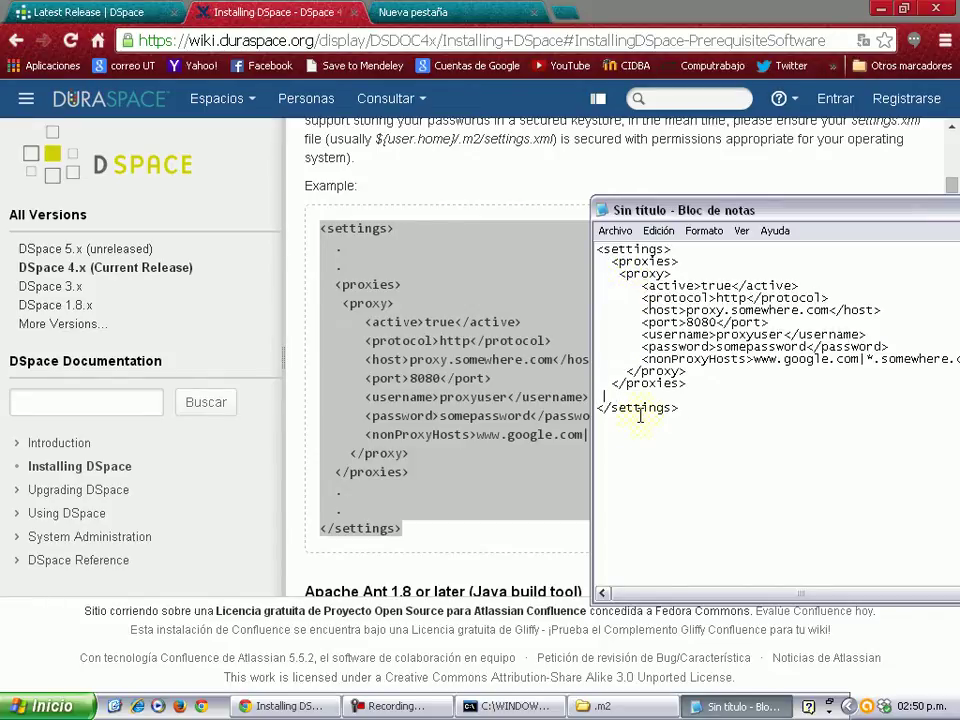
key("BackSpace")
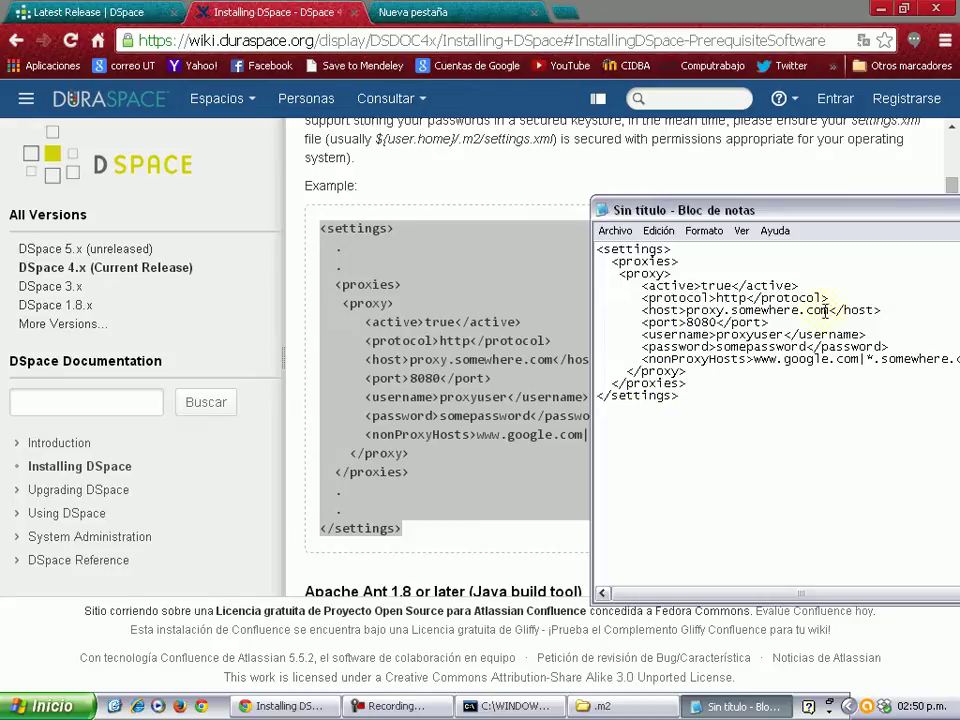
Set the proxy host to 192.168.1.3 and the proxy port to 3128
left_click_drag(828, 311, 688, 303)
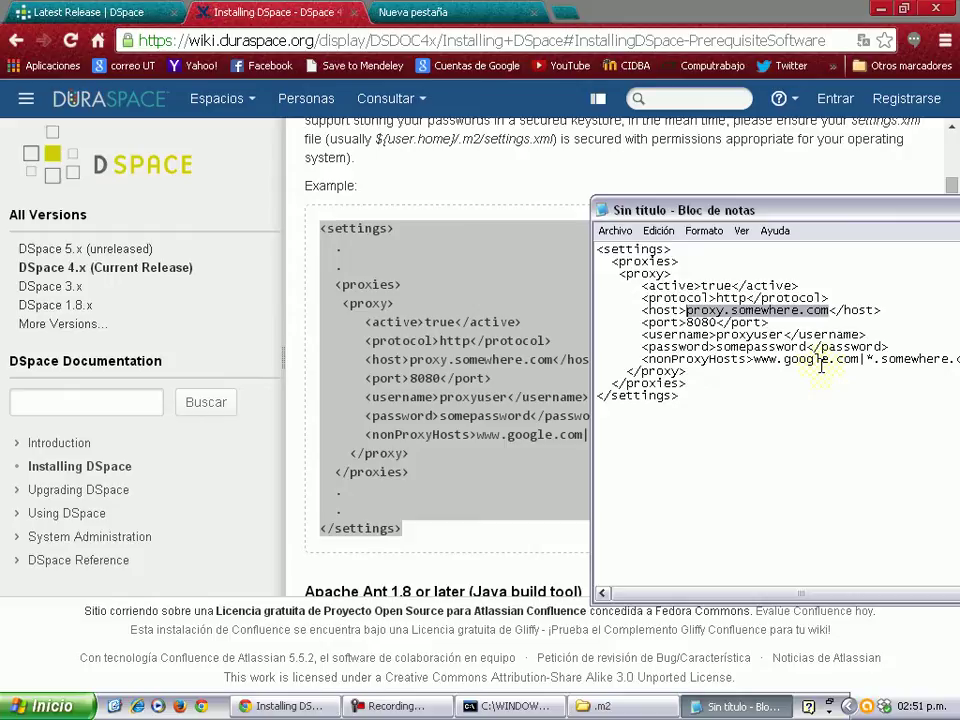
type("192.168.1.3")
left_click_drag(716, 322, 688, 322)
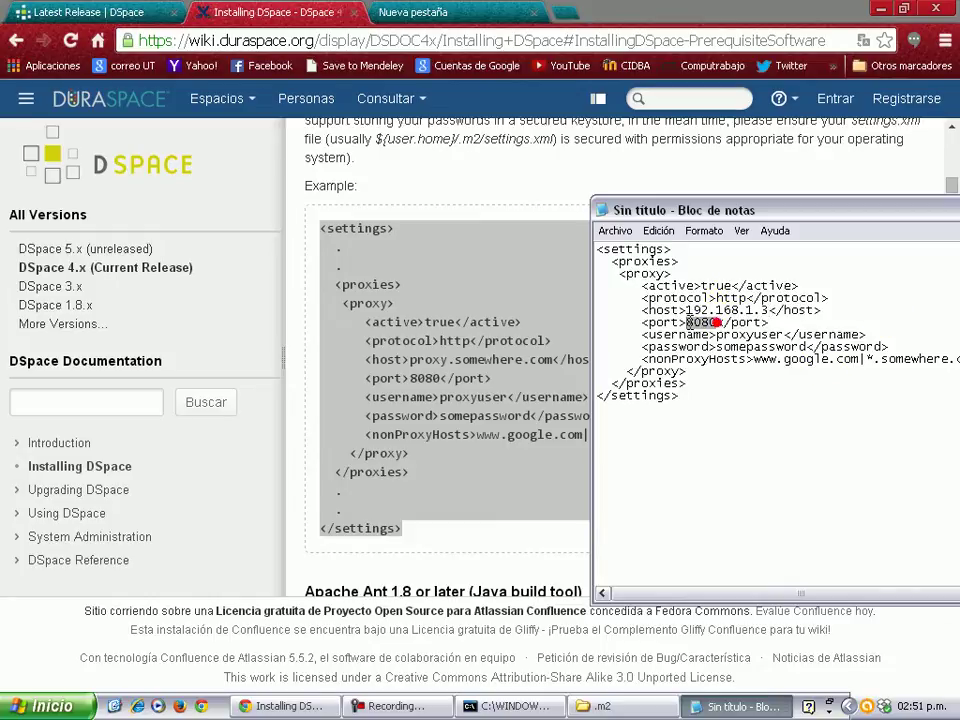
type("3128")
Remove the username and password lines from the proxy block, leaving no blank line
left_click_drag(900, 348, 641, 334)
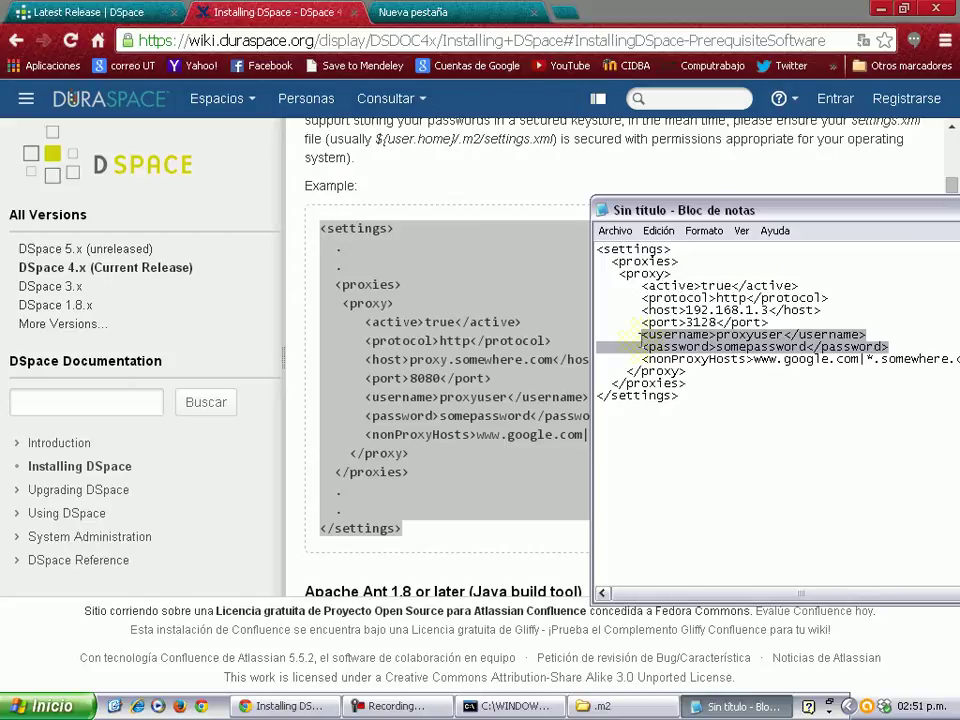
key("Delete")
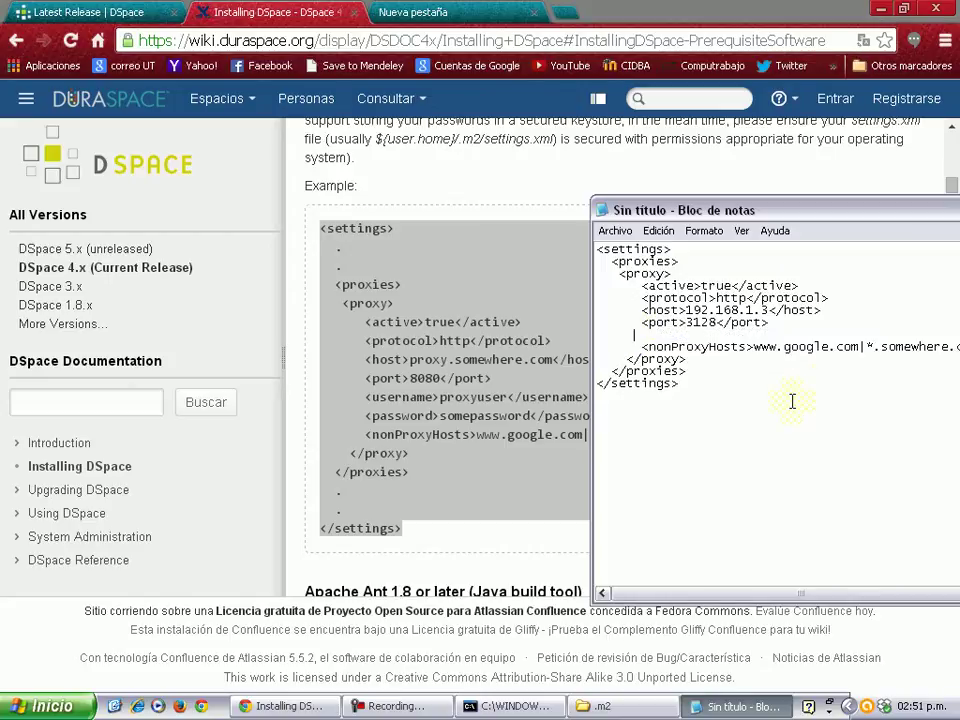
key("Delete")
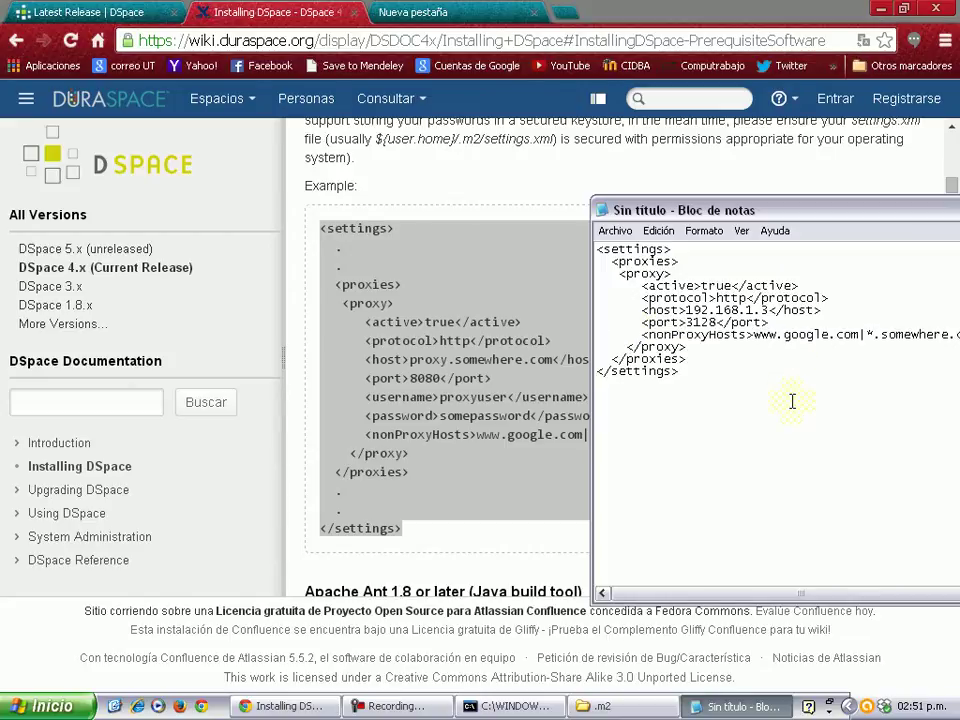
Save the text document as settings in C:\Documents and Settings\HP_Propietario\.m2
left_click(617, 231)
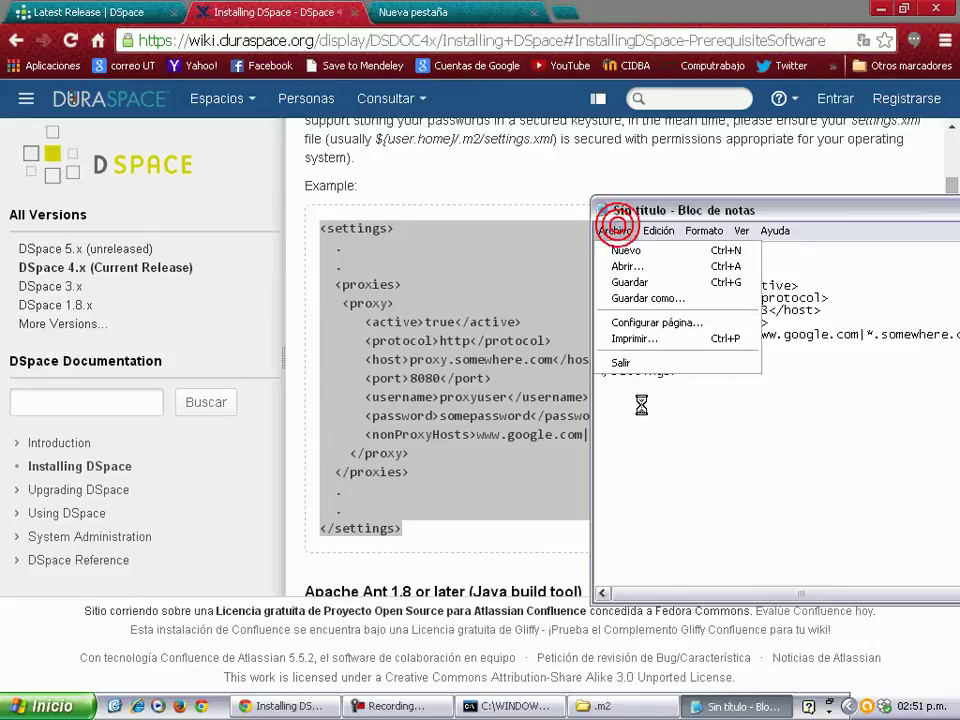
left_click(604, 283)
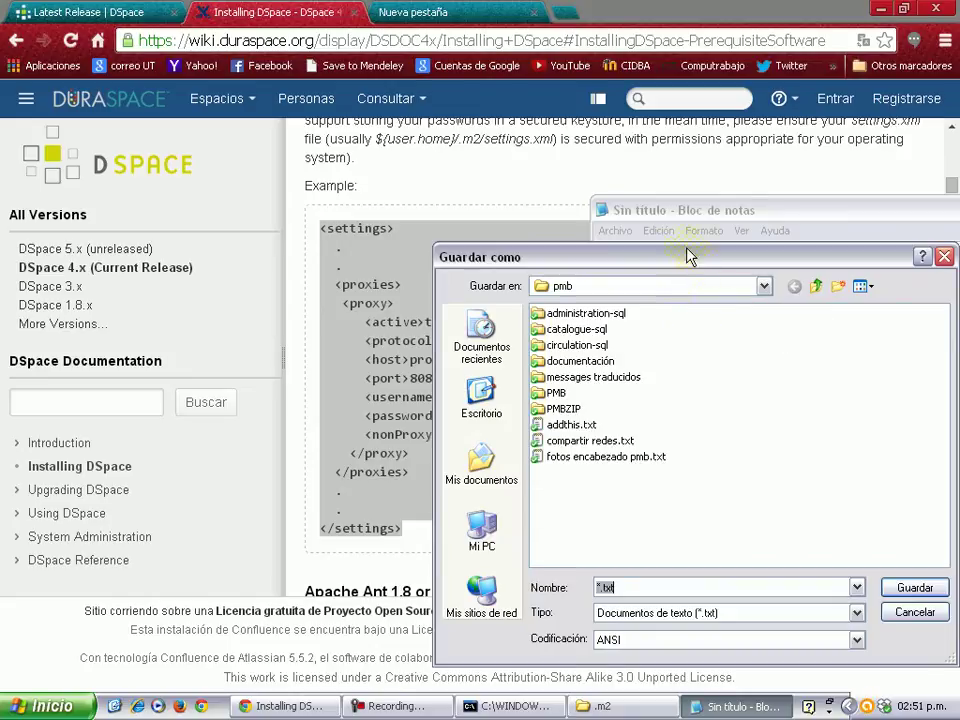
left_click(761, 288)
left_click(572, 394)
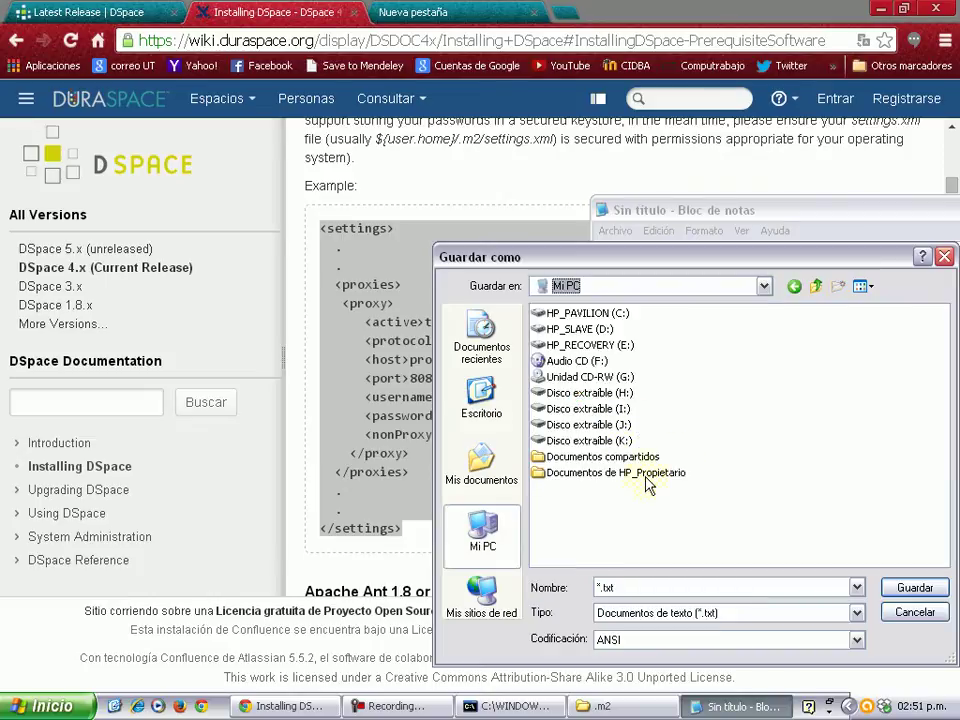
double_click(614, 314)
double_click(600, 331)
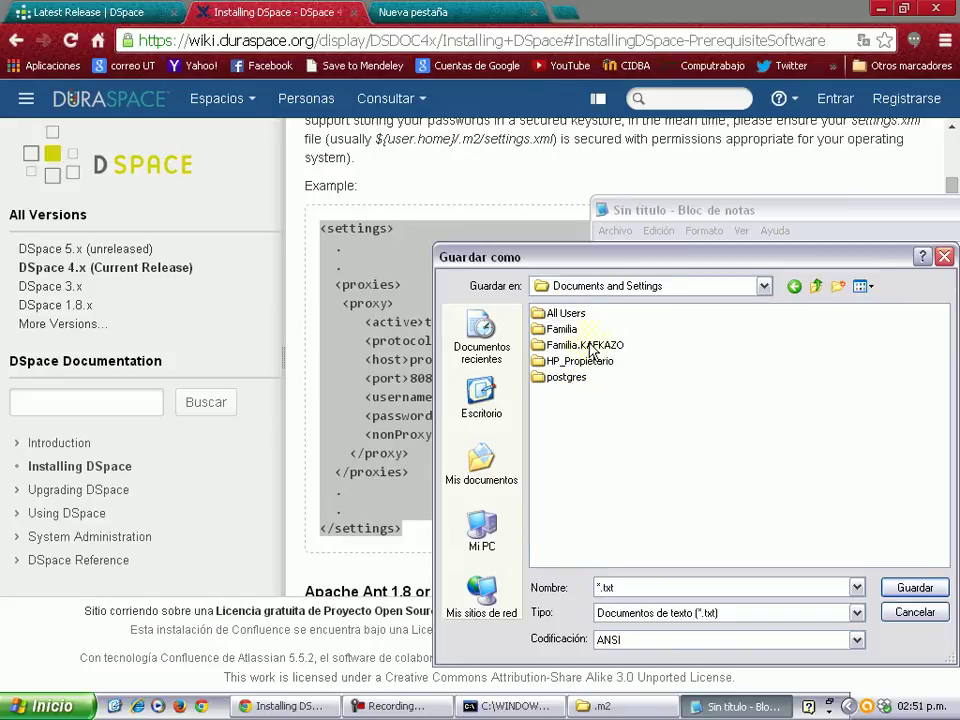
double_click(588, 362)
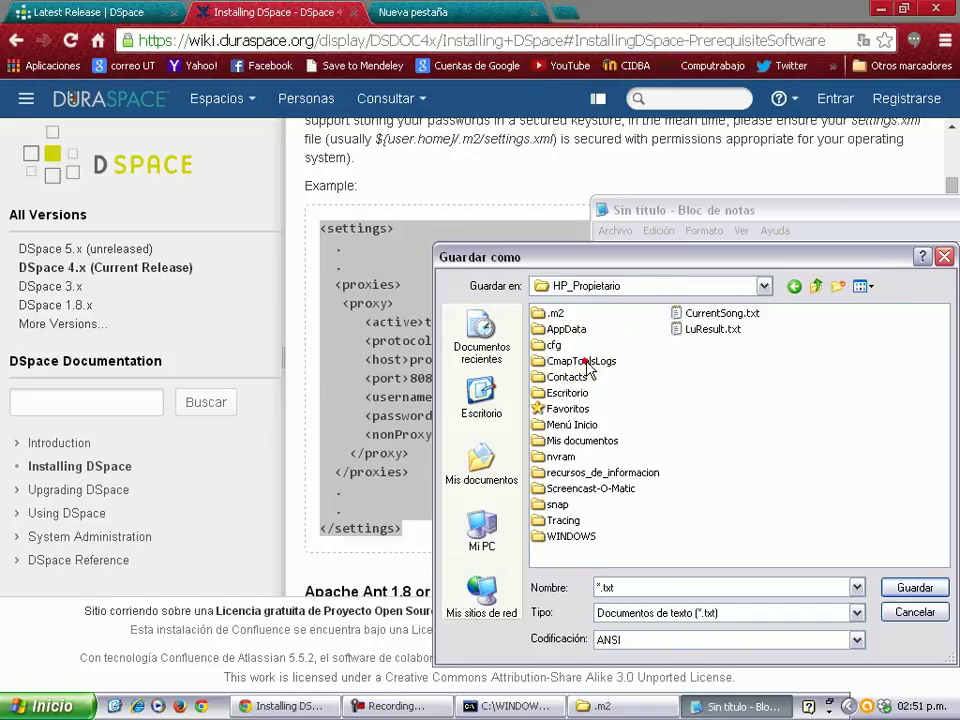
double_click(557, 315)
left_click(652, 588)
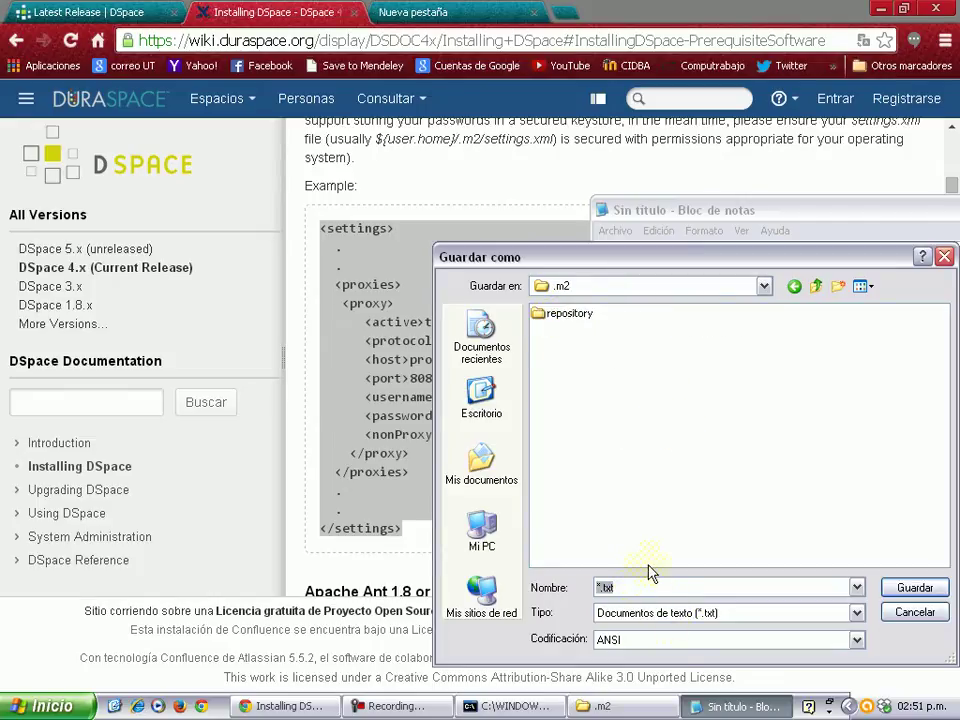
type("setti")
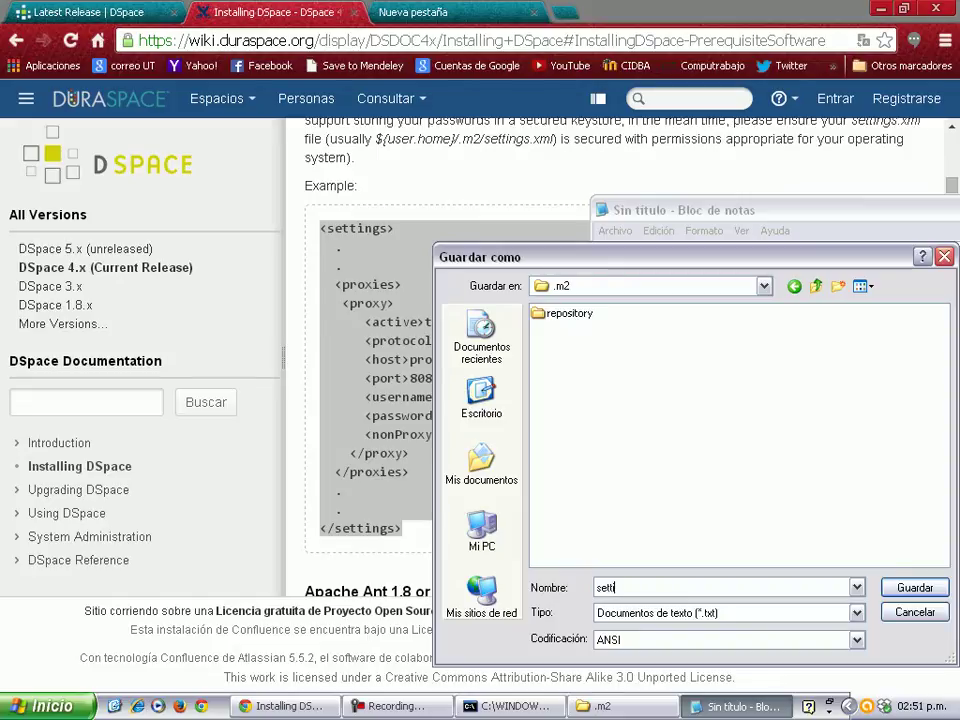
type("ngs")
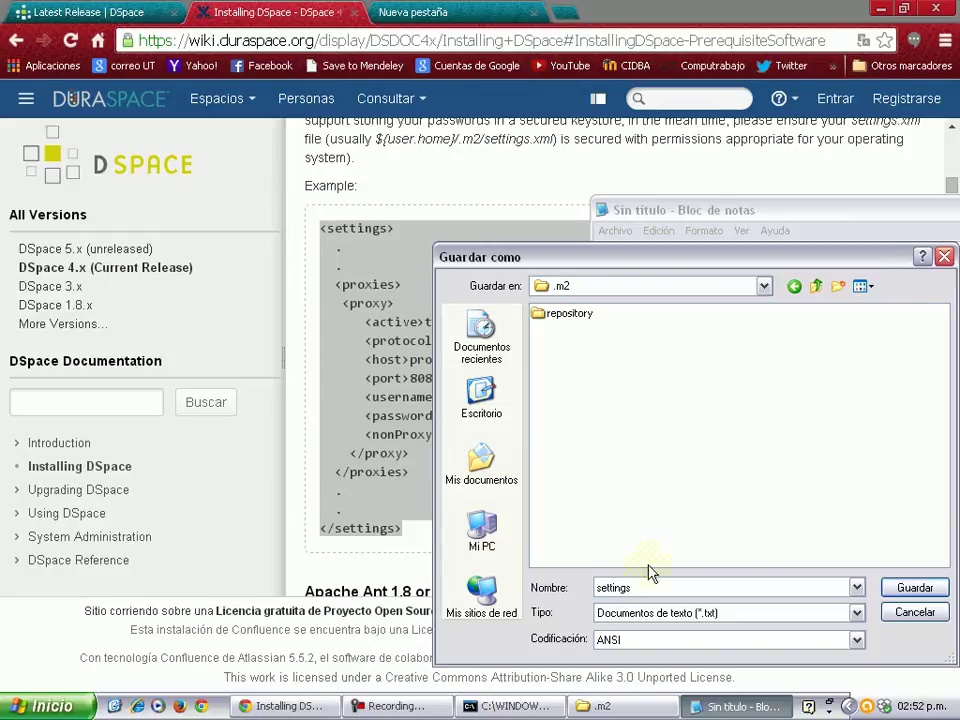
left_click(912, 588)
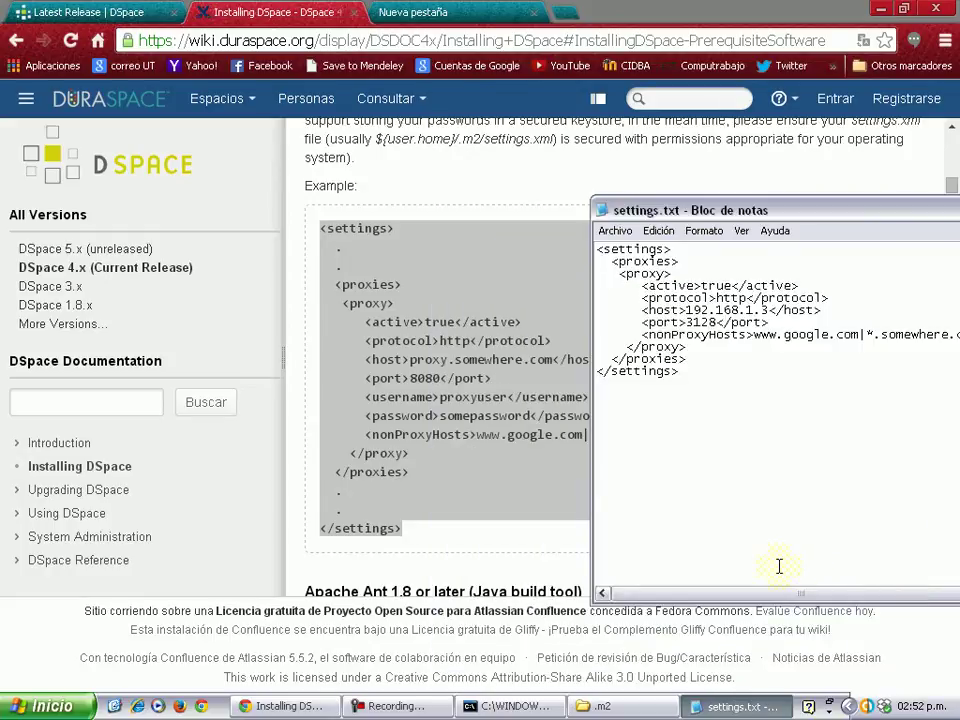
Close Notepad and rename settings.txt in the .m2 folder to settings.xml, accepting the extension change
left_click_drag(821, 212, 525, 212)
left_click(759, 197)
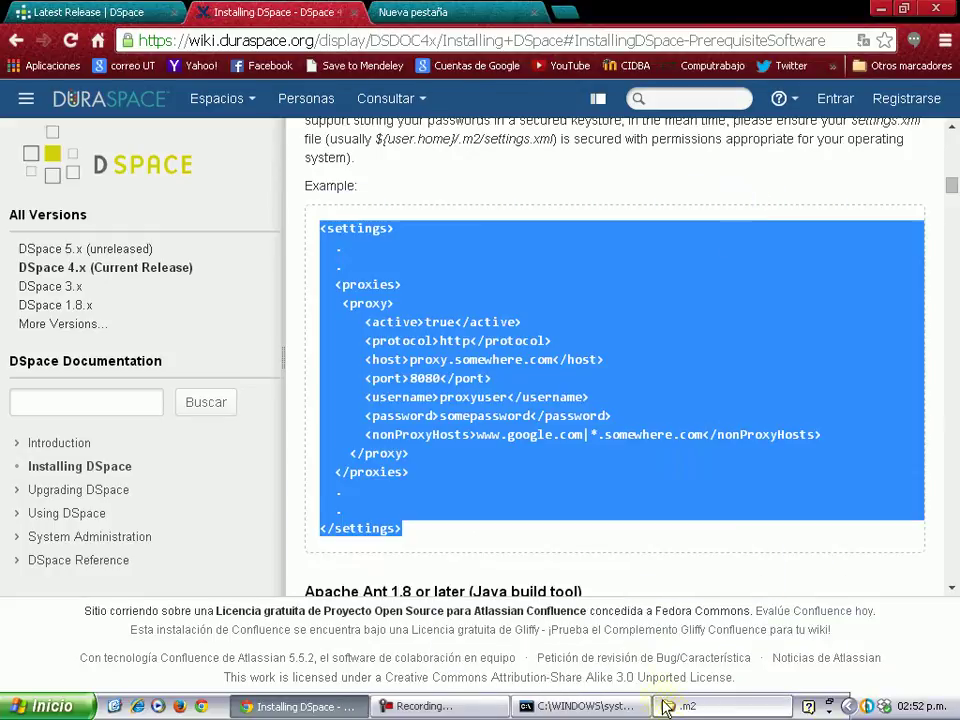
left_click(667, 708)
left_click(660, 246)
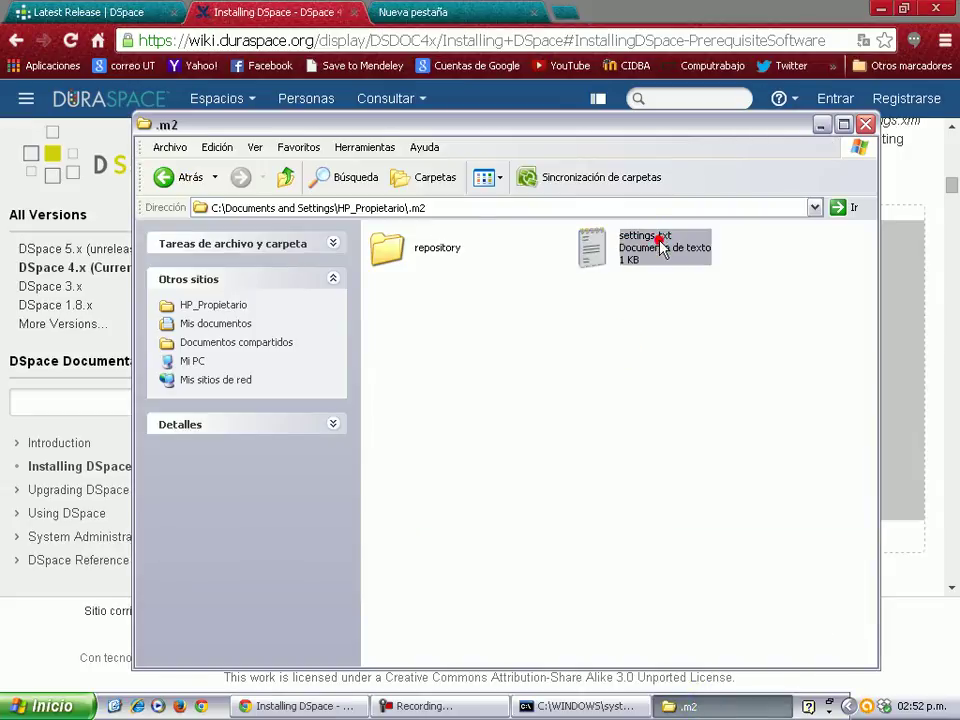
left_click(660, 246)
left_click(681, 249)
key("BackSpace")
key("BackSpace")
key("BackSpace")
type("xm")
key("Return")
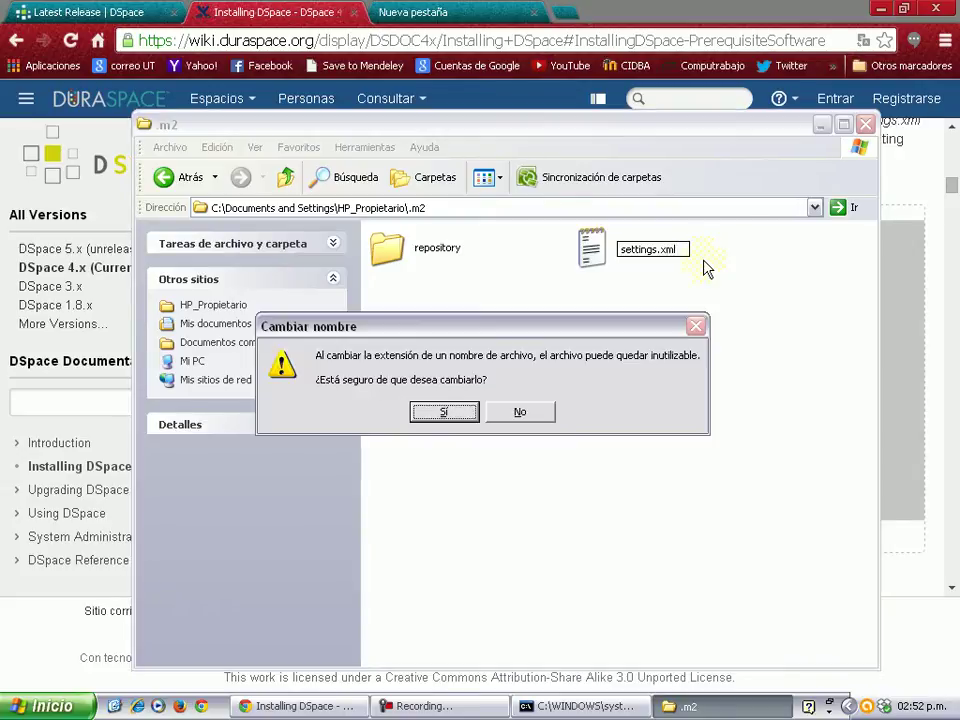
key("Return")
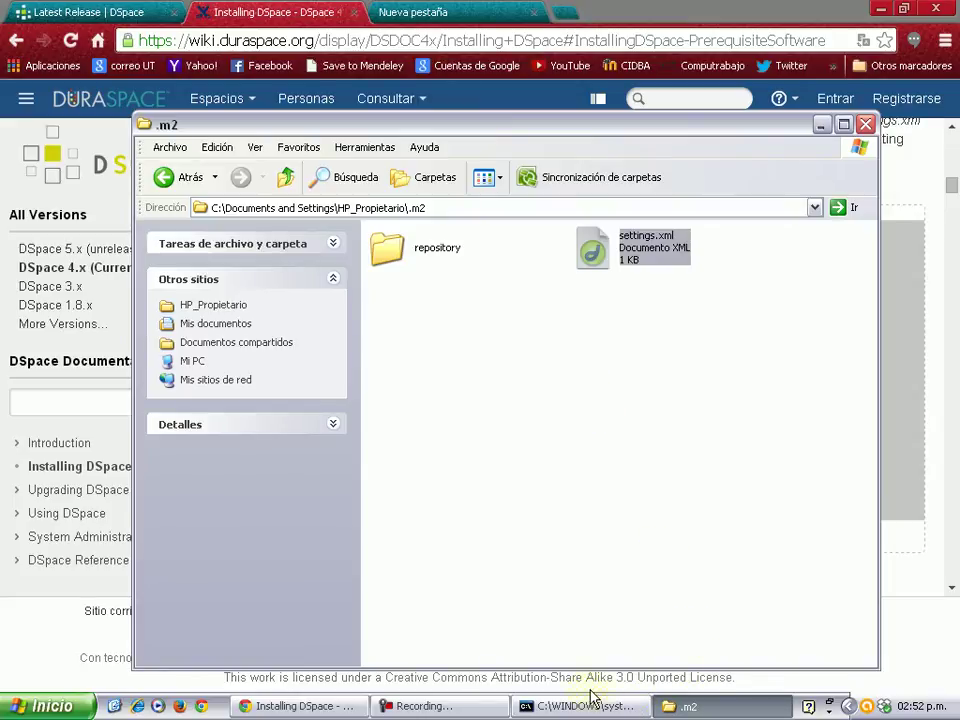
Look inside the repository folder and return to the .m2 folder
left_click(415, 705)
left_click(869, 630)
double_click(395, 257)
left_click(180, 178)
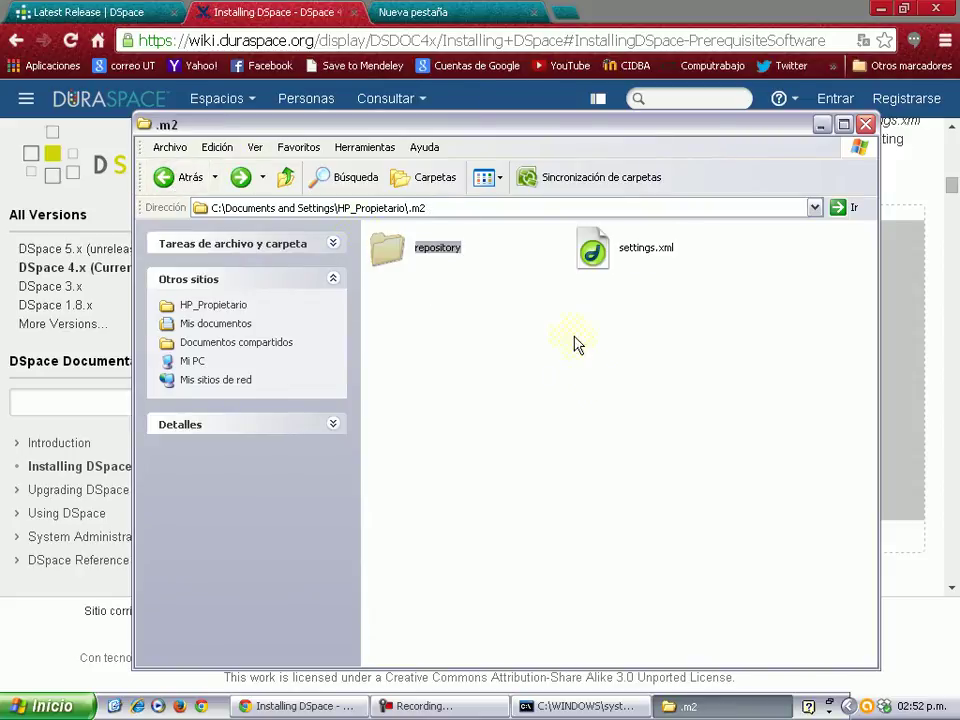
Switch to the Command Prompt, clear the screen with cls and run mvn archetype:generate
left_click(577, 706)
scroll(537, 328, "down", 5)
scroll(537, 328, "down", 6)
type("cls")
key("Return")
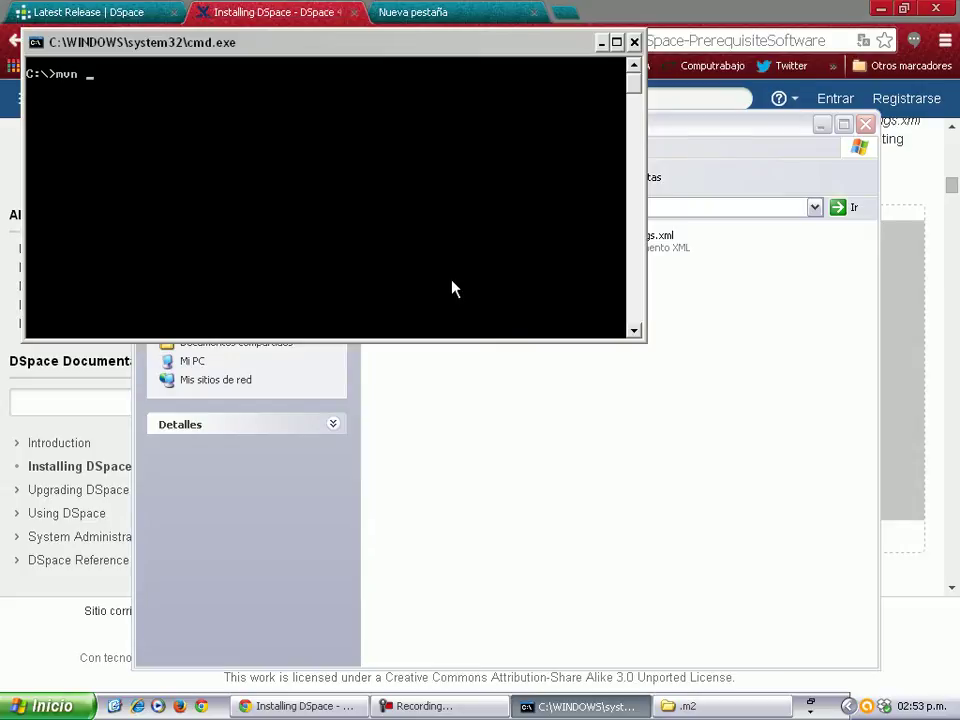
type("archetype")
type(":generate")
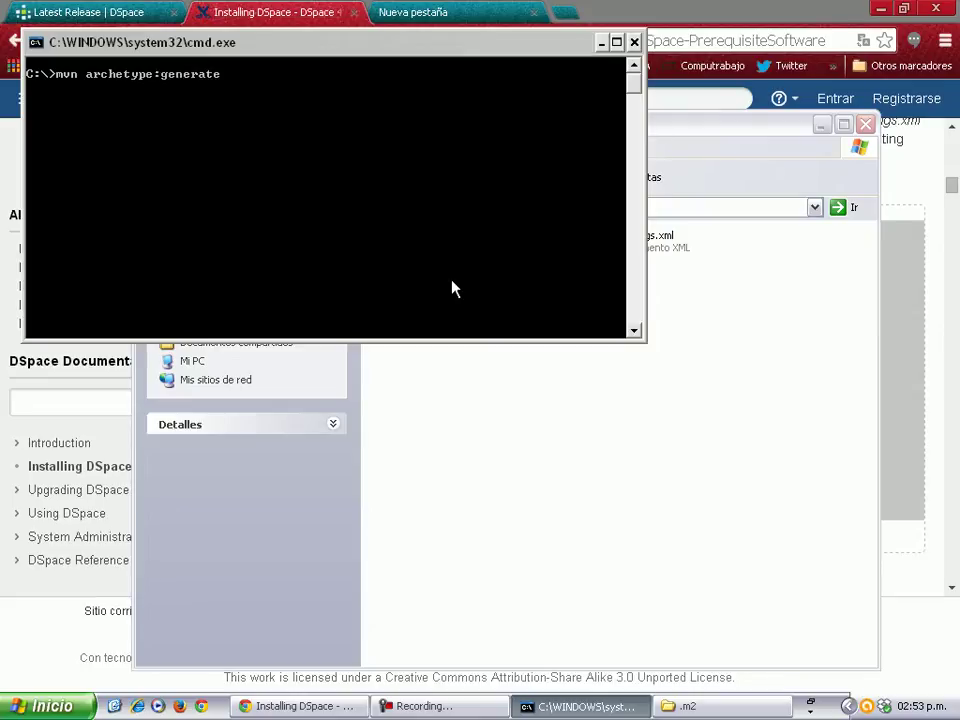
key("Return")
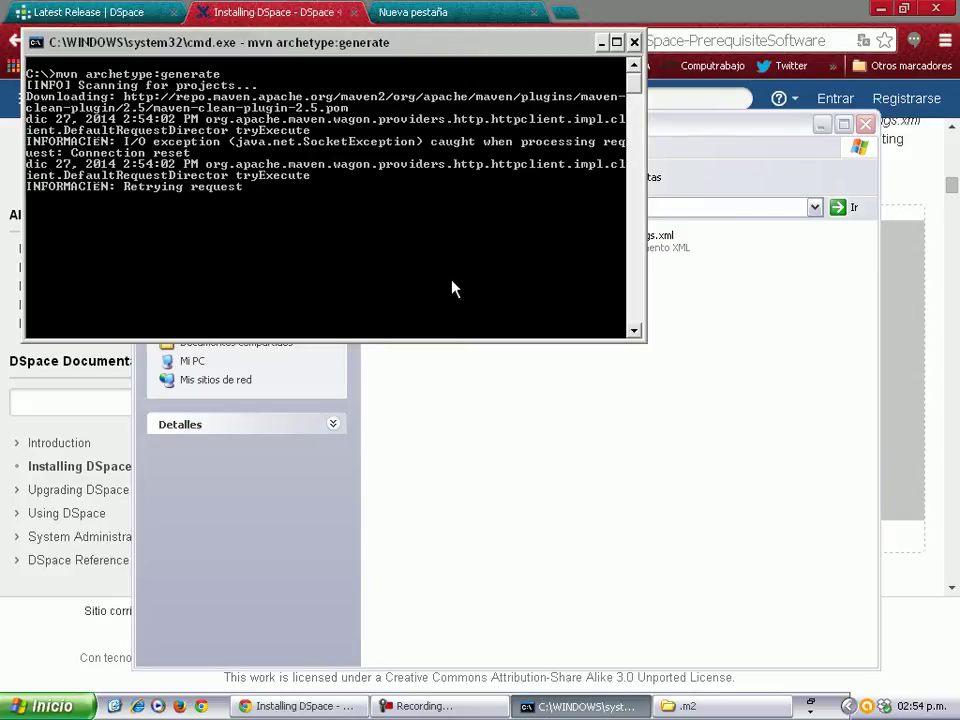
left_click(420, 706)
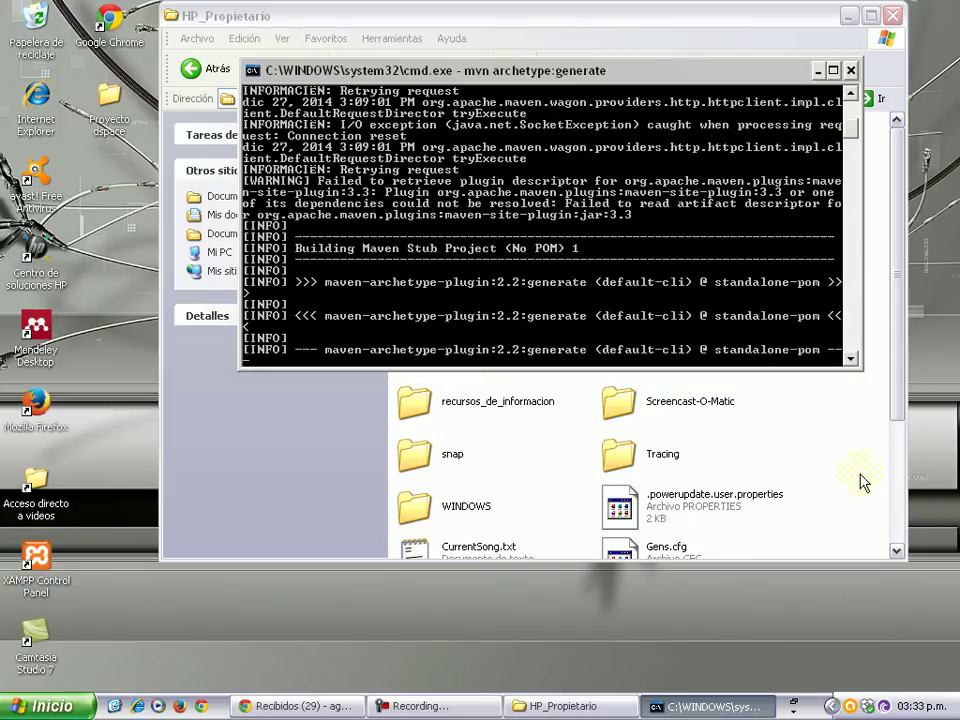
Review the mvn archetype:generate output down through the archetype catalog stack trace, and bring the HP_Propietario folder window forward
mouse_move(849, 128)
left_mouse_down()
mouse_move(851, 290)
mouse_move(849, 160)
left_mouse_up()
scroll(784, 274, "down", 6)
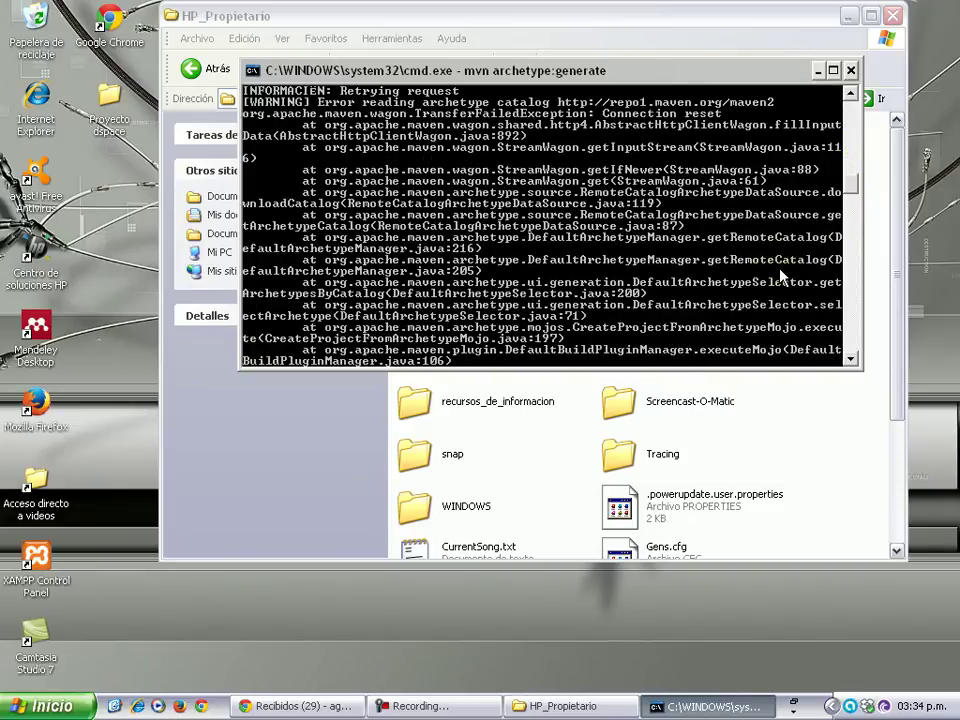
scroll(784, 274, "down", 4)
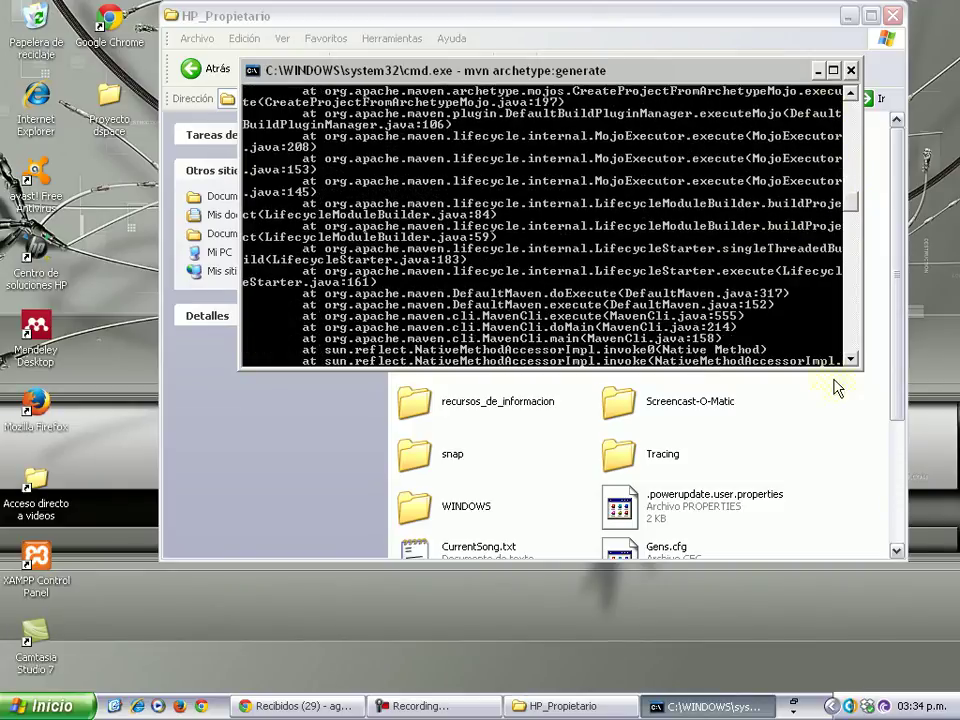
left_click(848, 437)
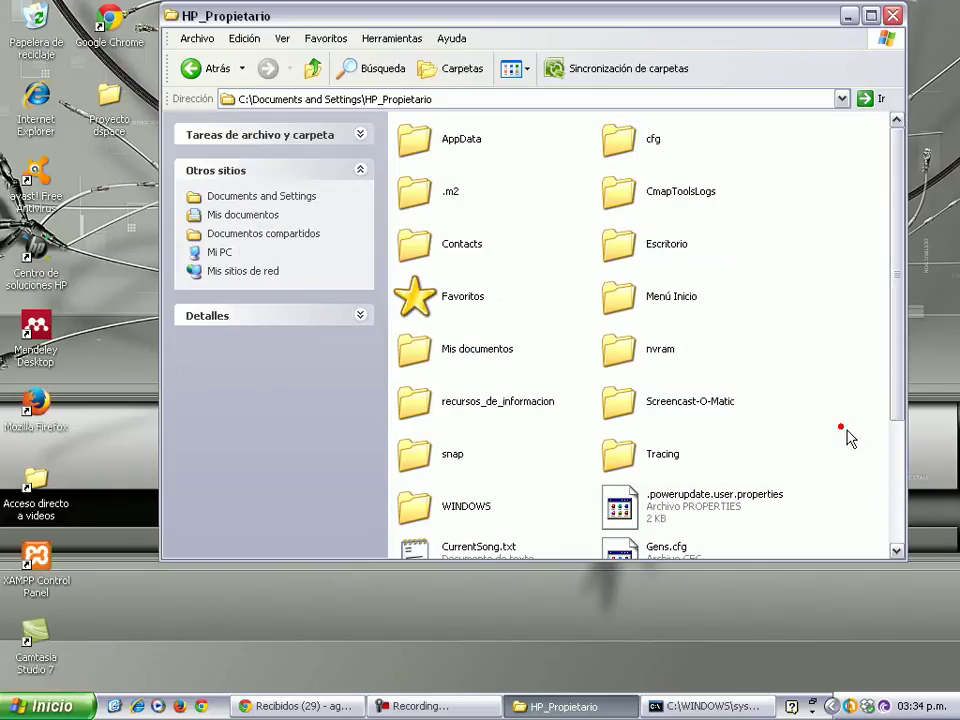
Examine the folders inside the repository folder of .m2
double_click(421, 197)
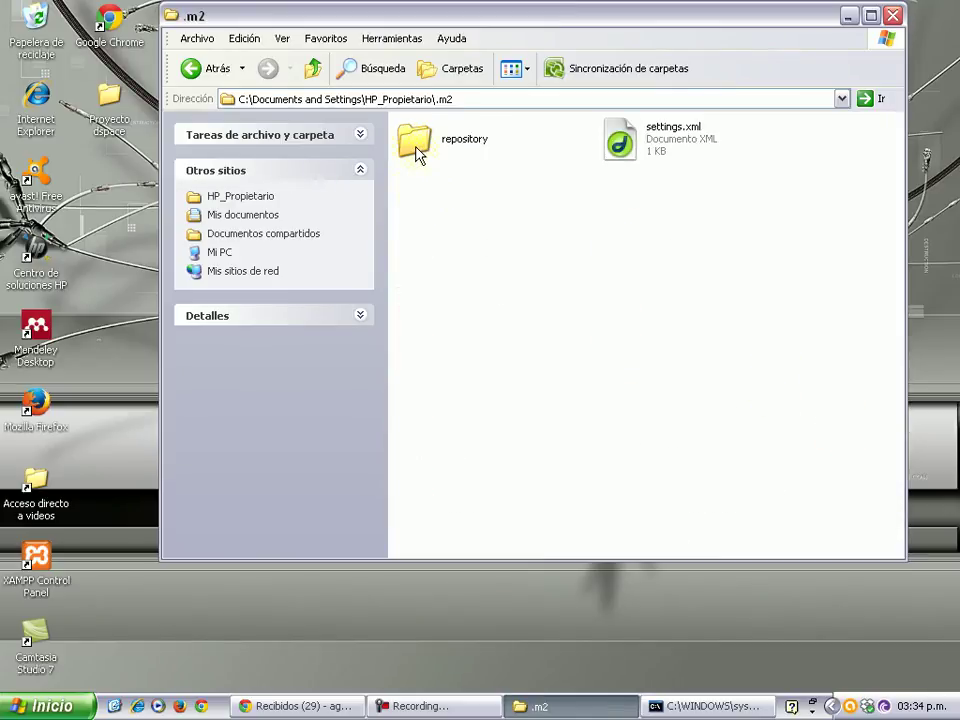
double_click(416, 148)
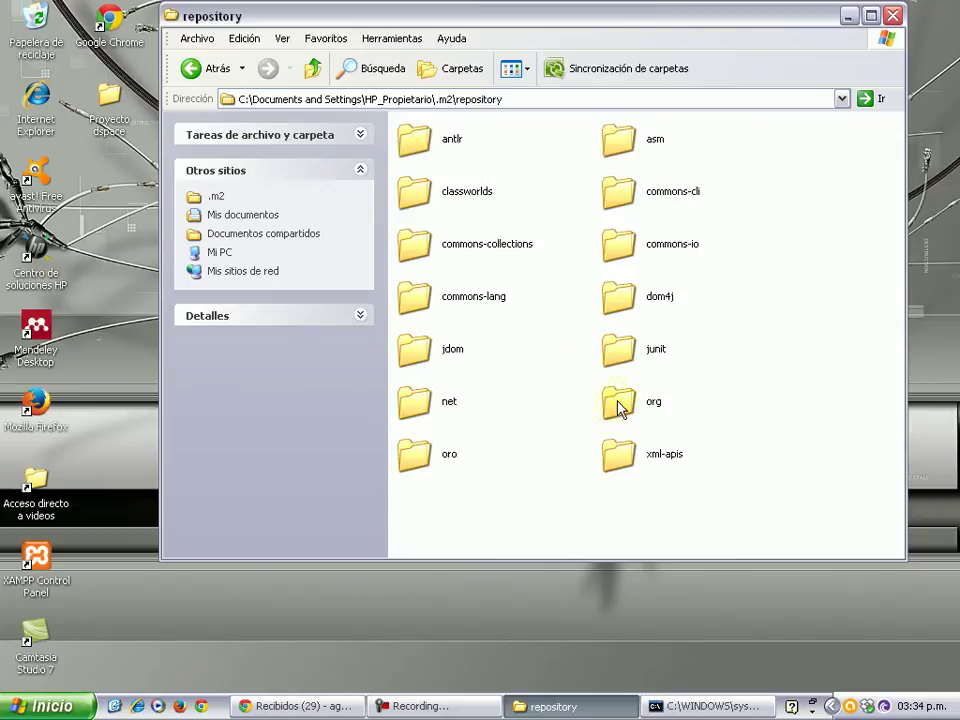
left_click_drag(767, 139, 420, 521)
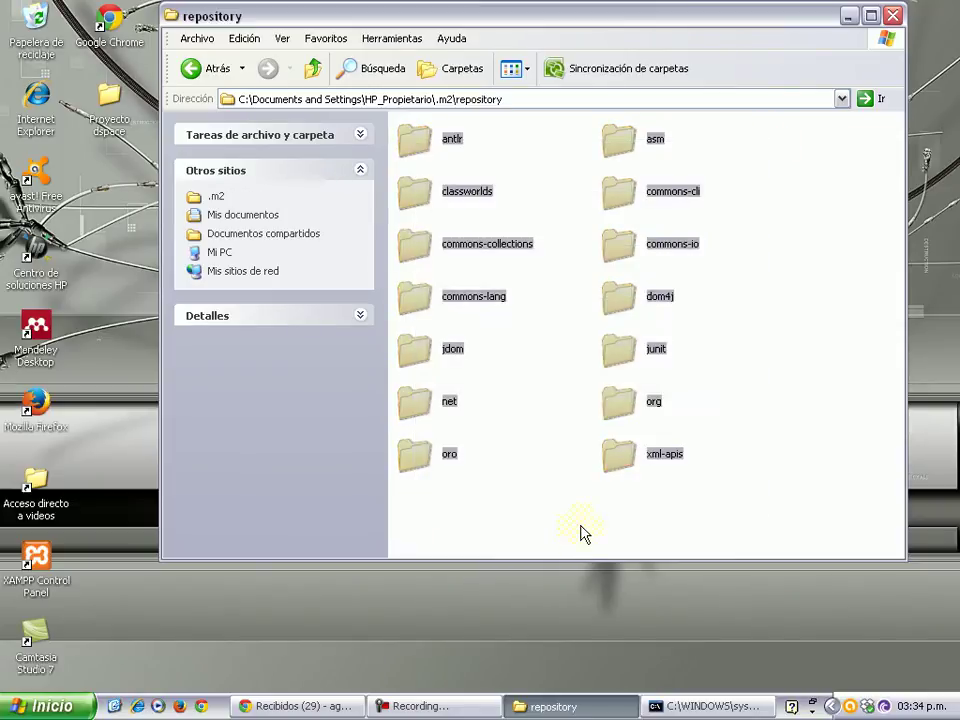
left_click(581, 530)
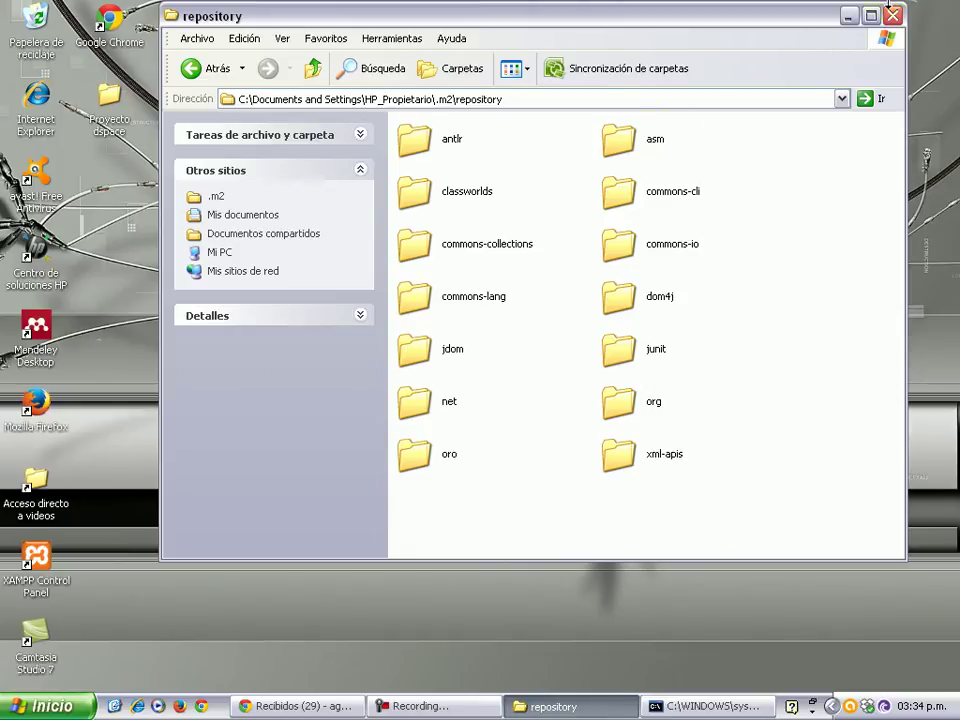
left_click(430, 706)
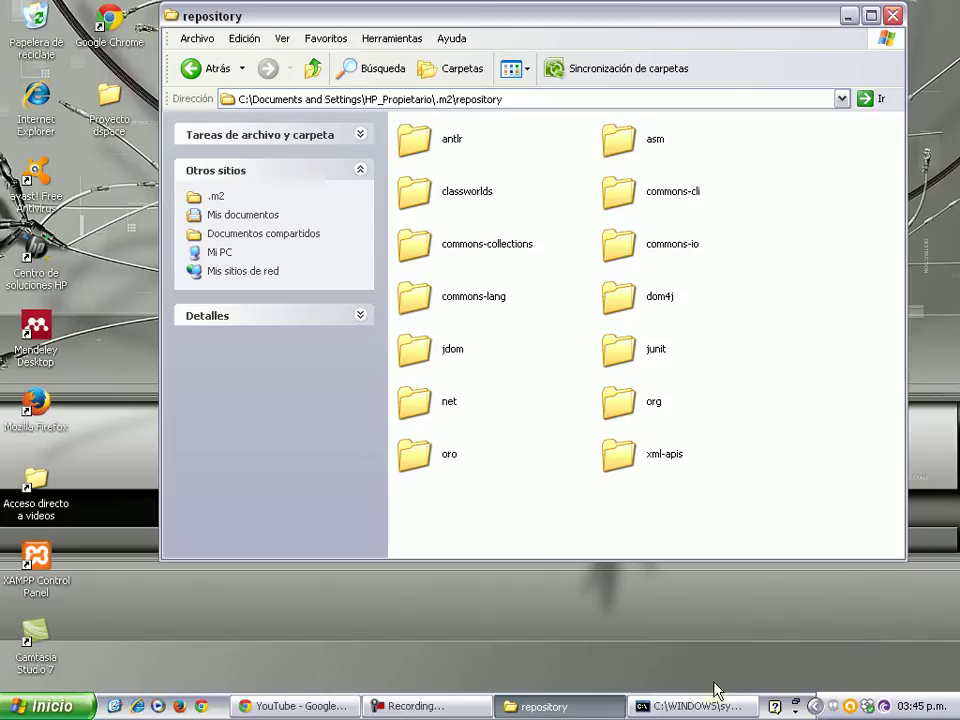
Open the Proyecto dspace folder on the desktop and extract apache-ant-1.9.4-src.zip directly into it
left_click(105, 107)
double_click(105, 107)
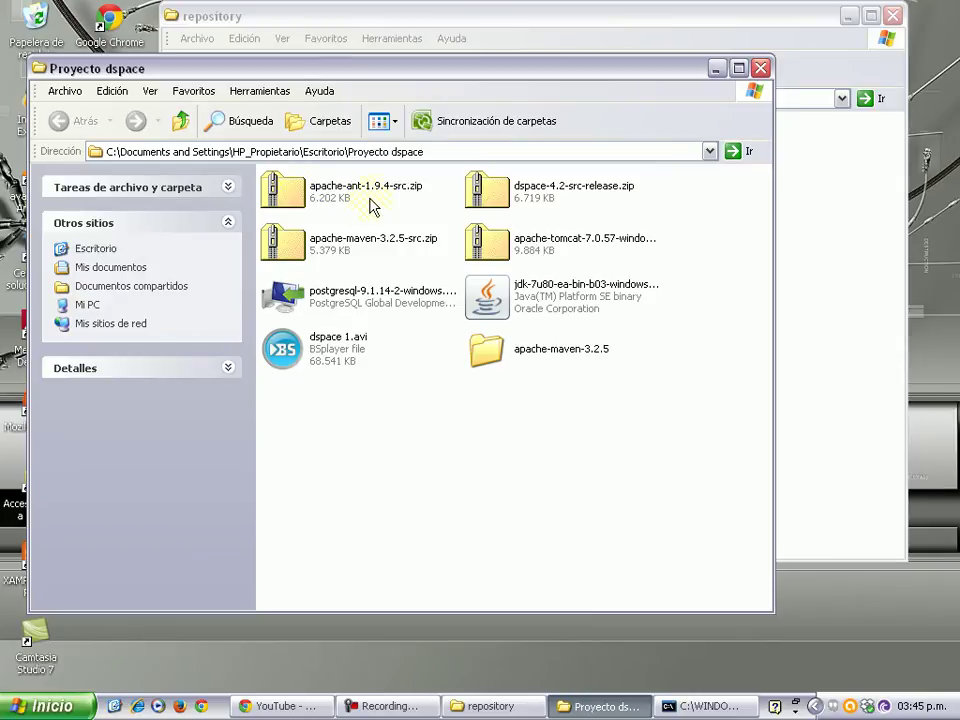
left_click(330, 200)
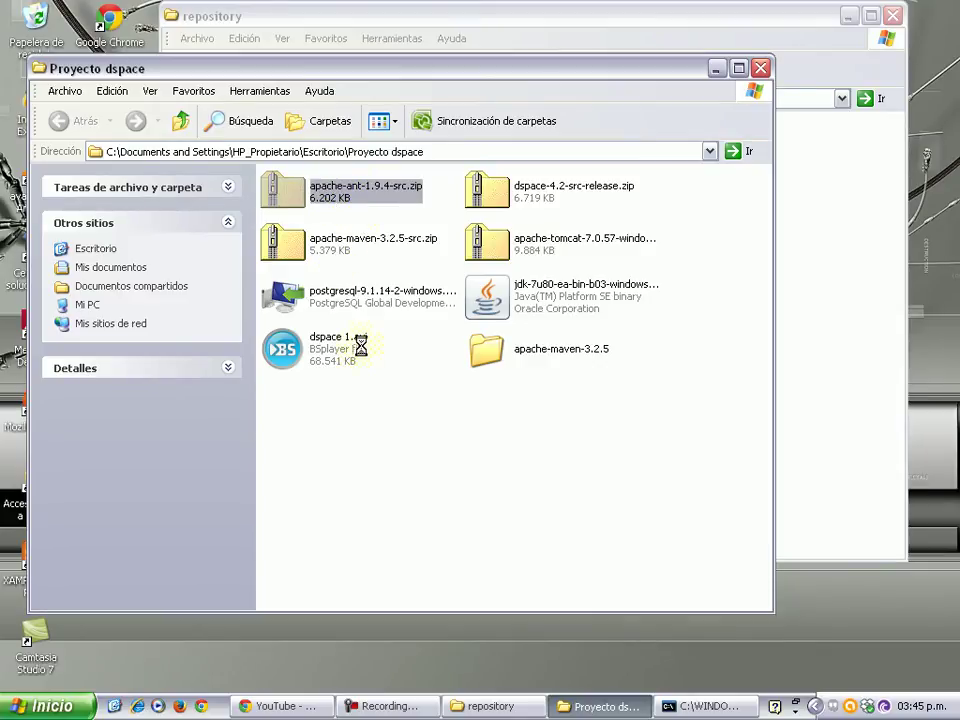
right_click(331, 197)
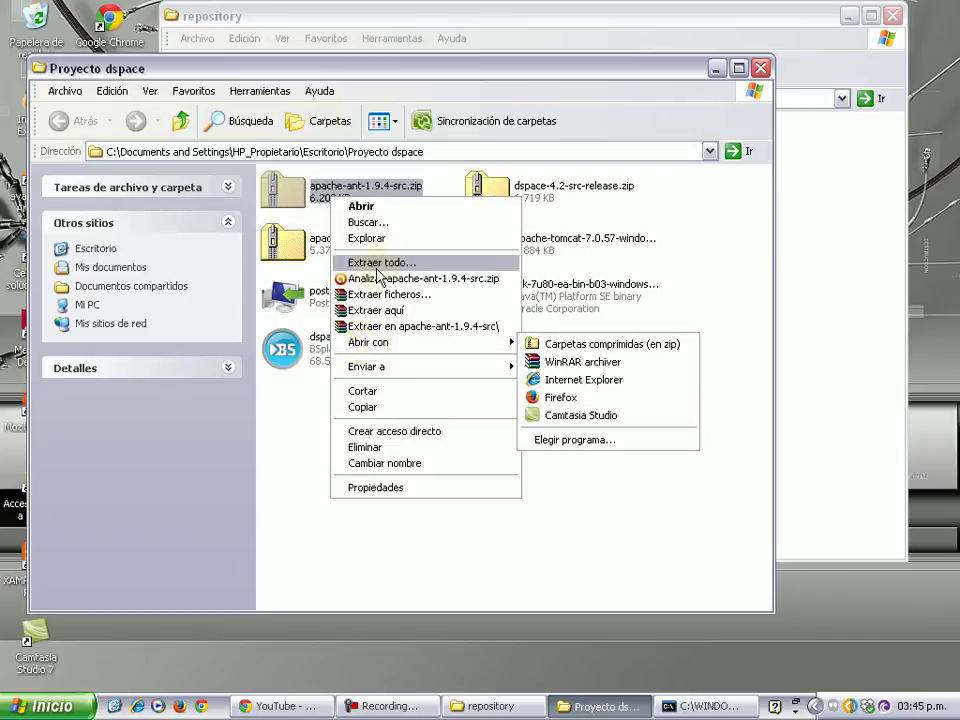
left_click(386, 311)
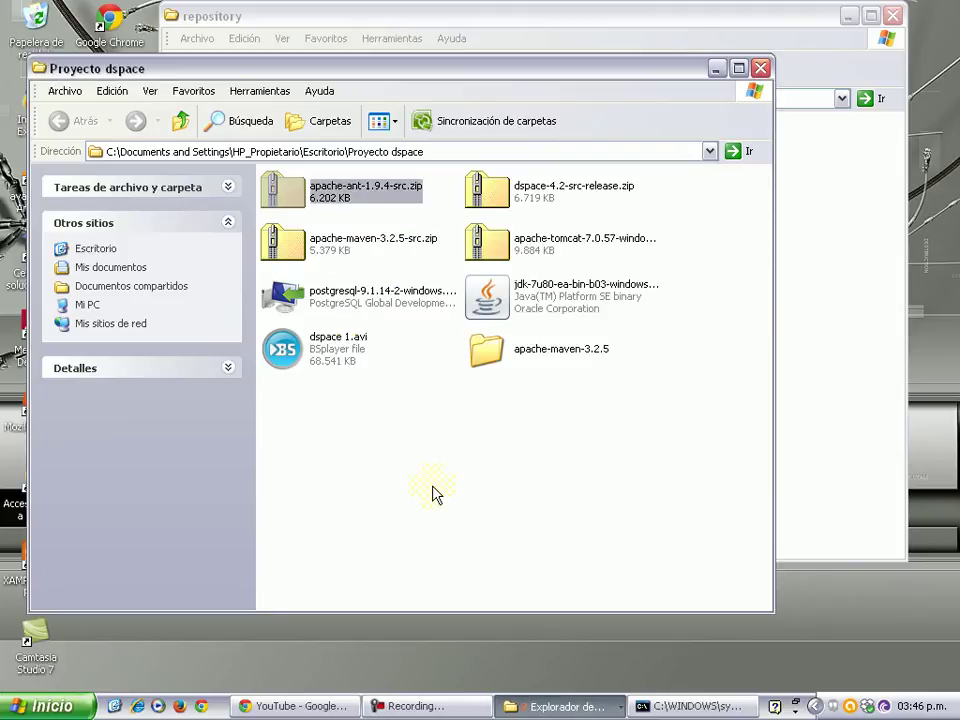
left_click(456, 452)
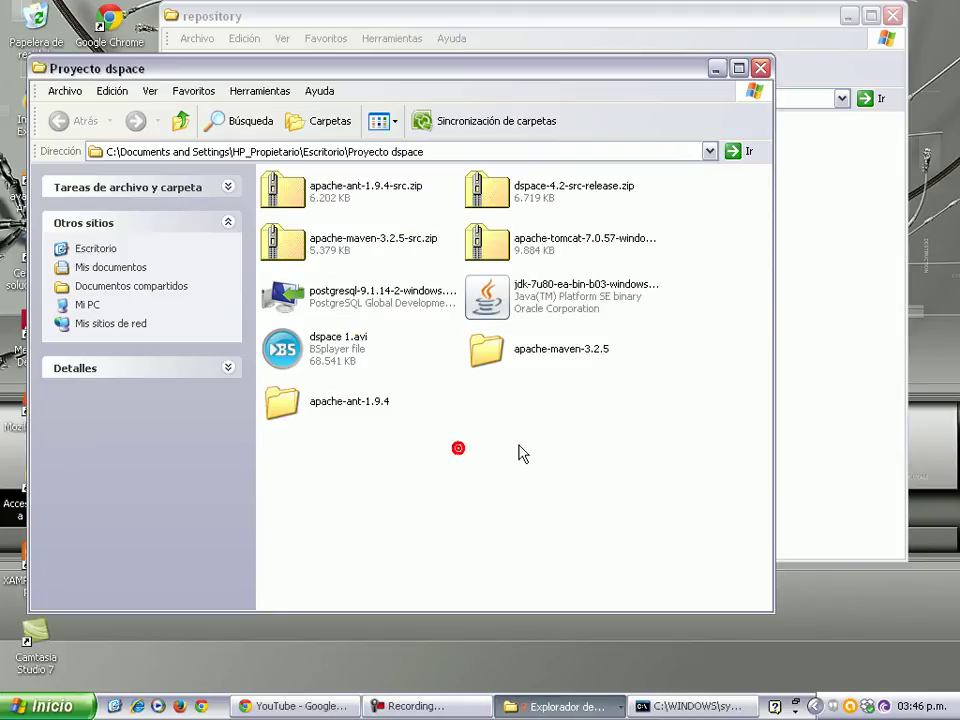
Paste the extracted apache-ant-1.9.4 folder from Proyecto dspace into C:\Archivos de programa
left_click(330, 401)
right_click(347, 407)
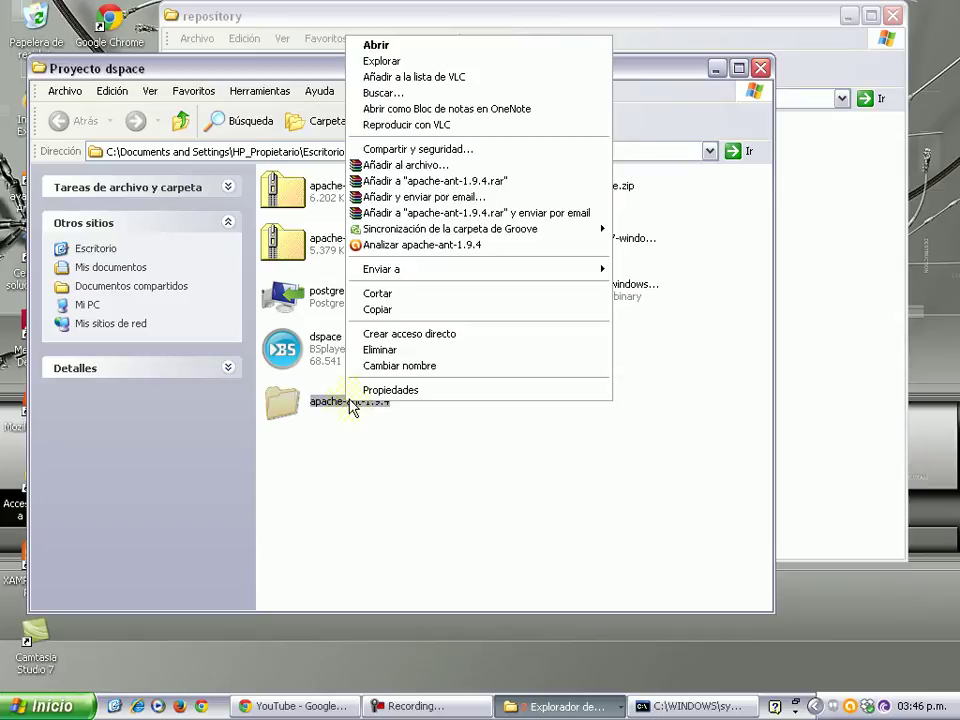
left_click(386, 301)
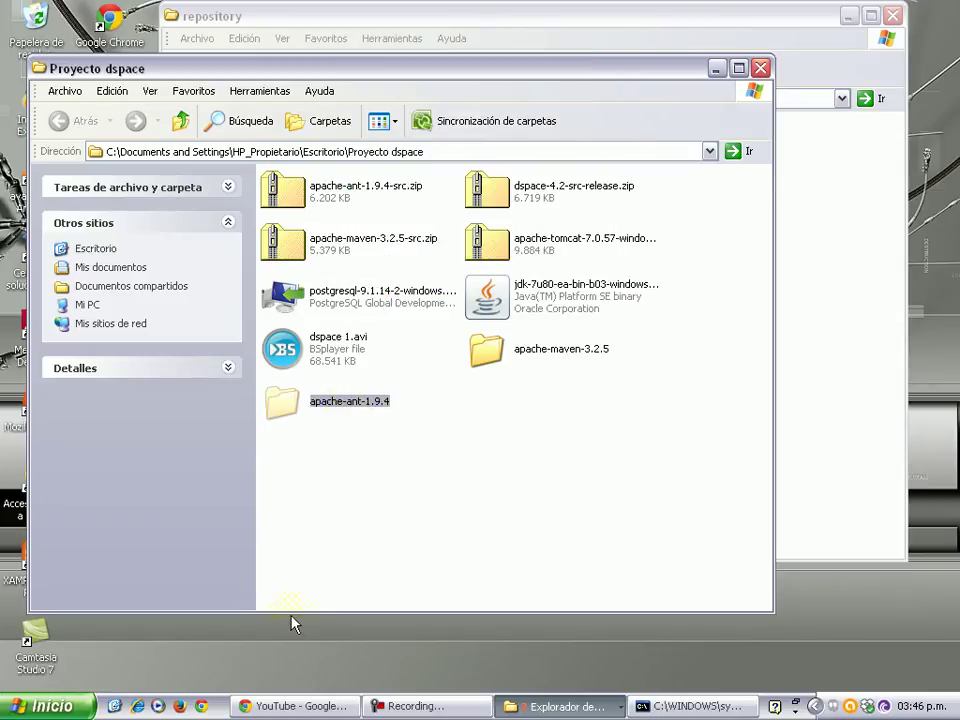
left_click(14, 712)
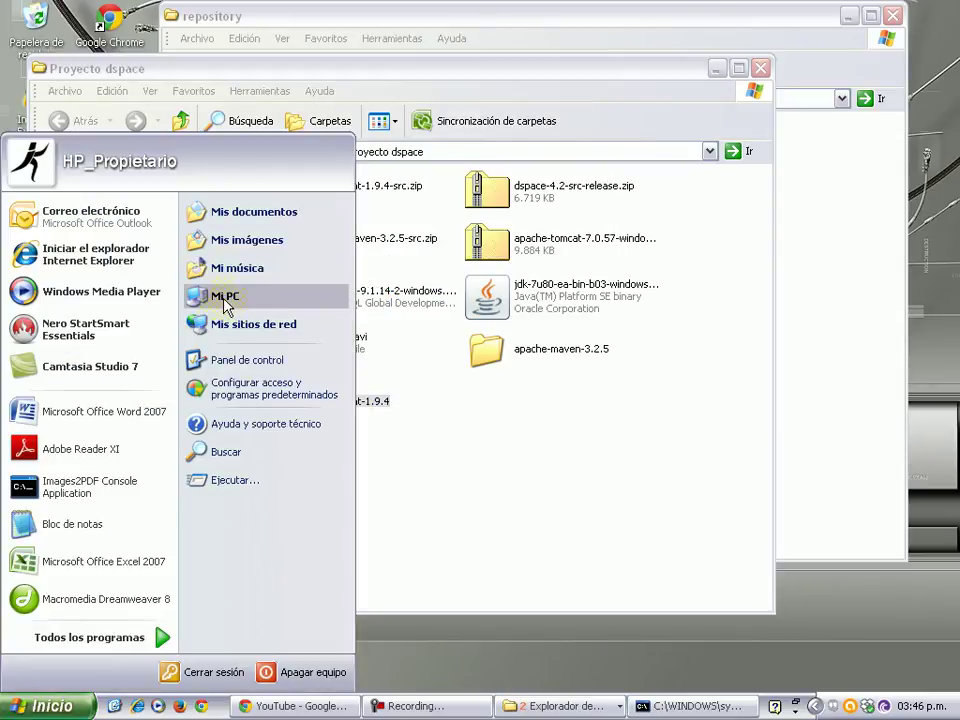
left_click(225, 298)
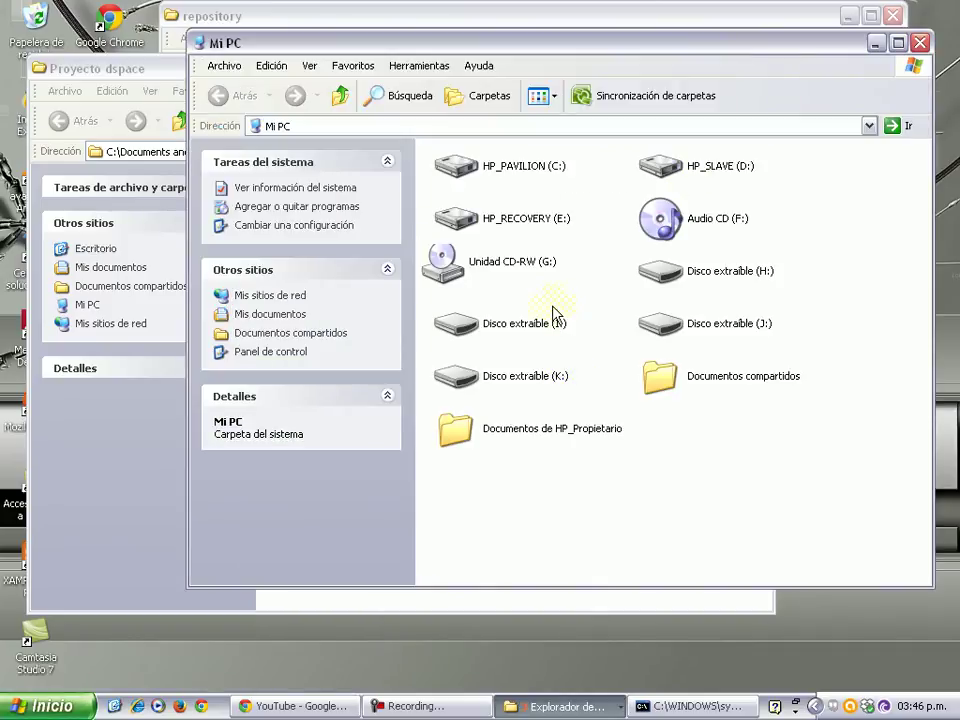
left_click(868, 124)
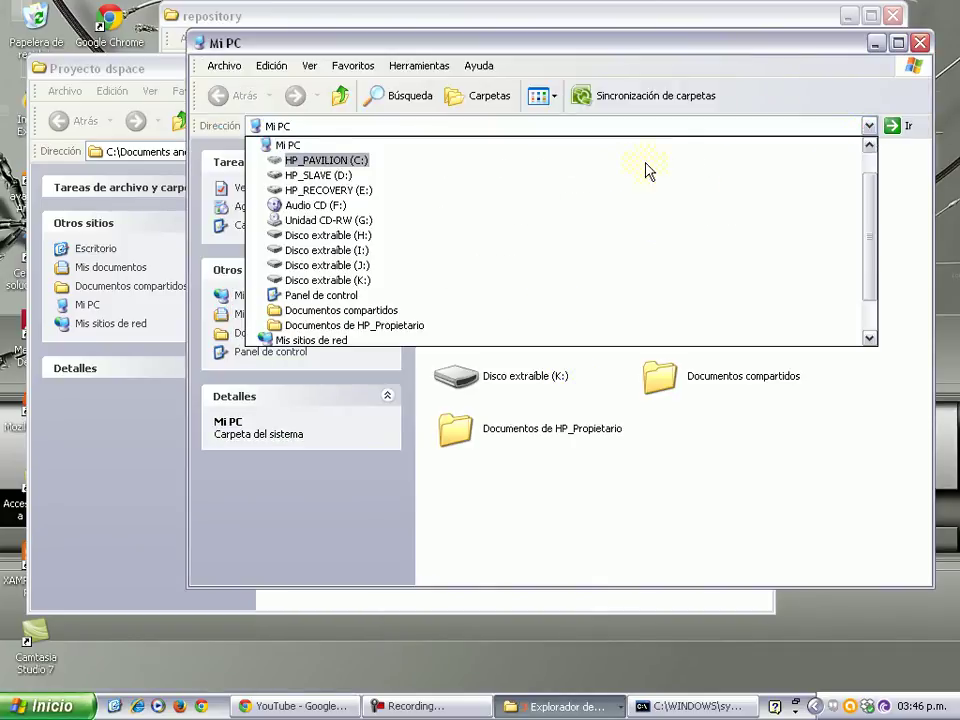
left_click(512, 161)
double_click(512, 158)
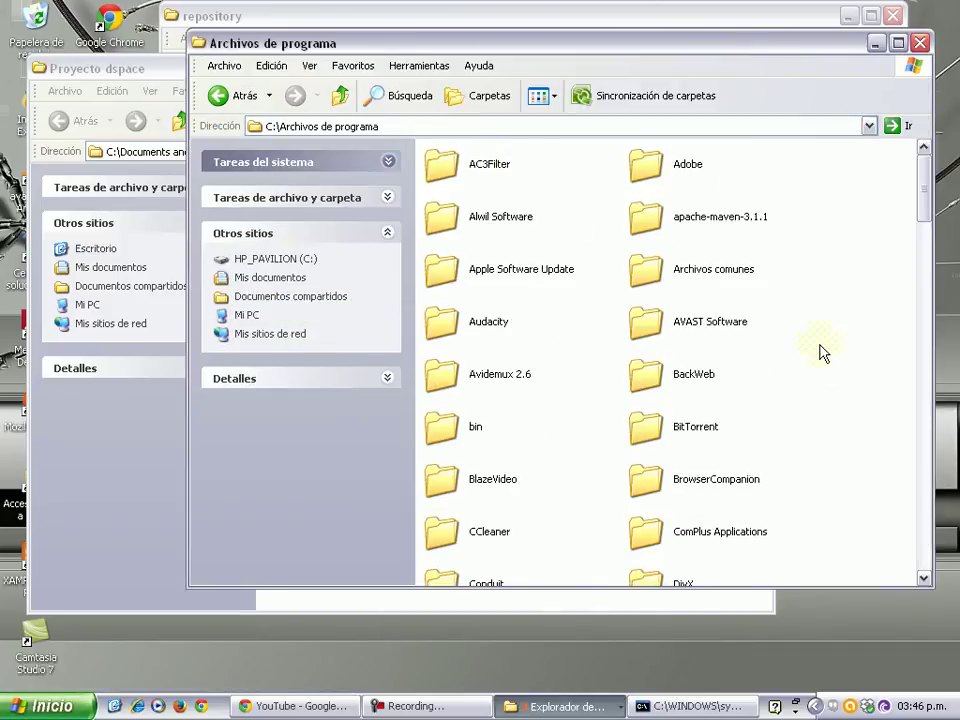
right_click(821, 336)
left_click(718, 412)
right_click(810, 387)
left_click(760, 440)
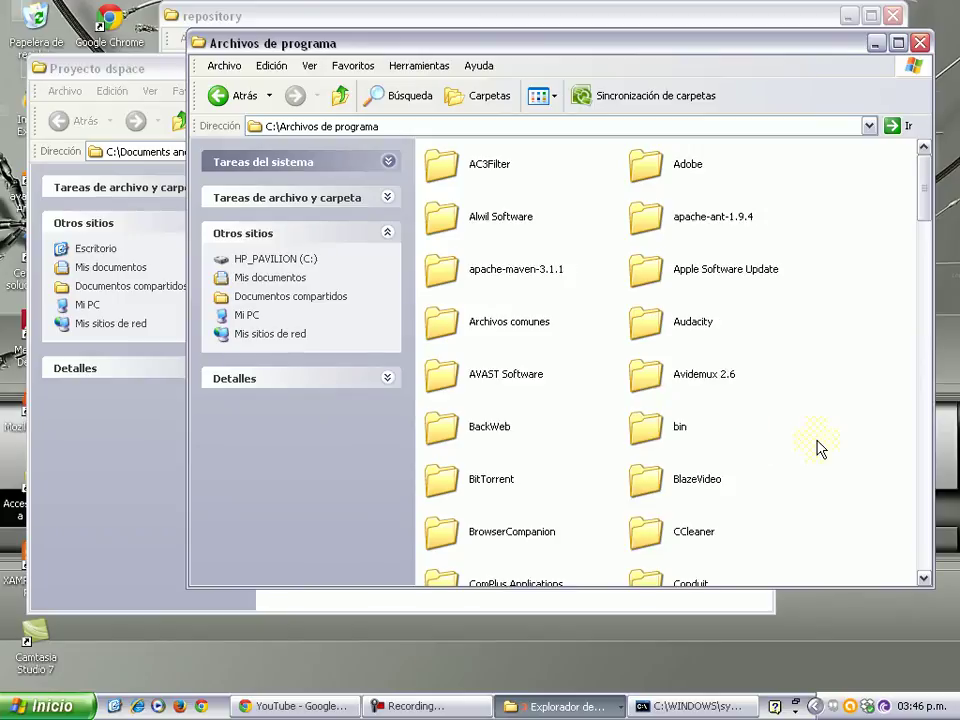
left_click(720, 218)
left_click_drag(866, 373, 745, 393)
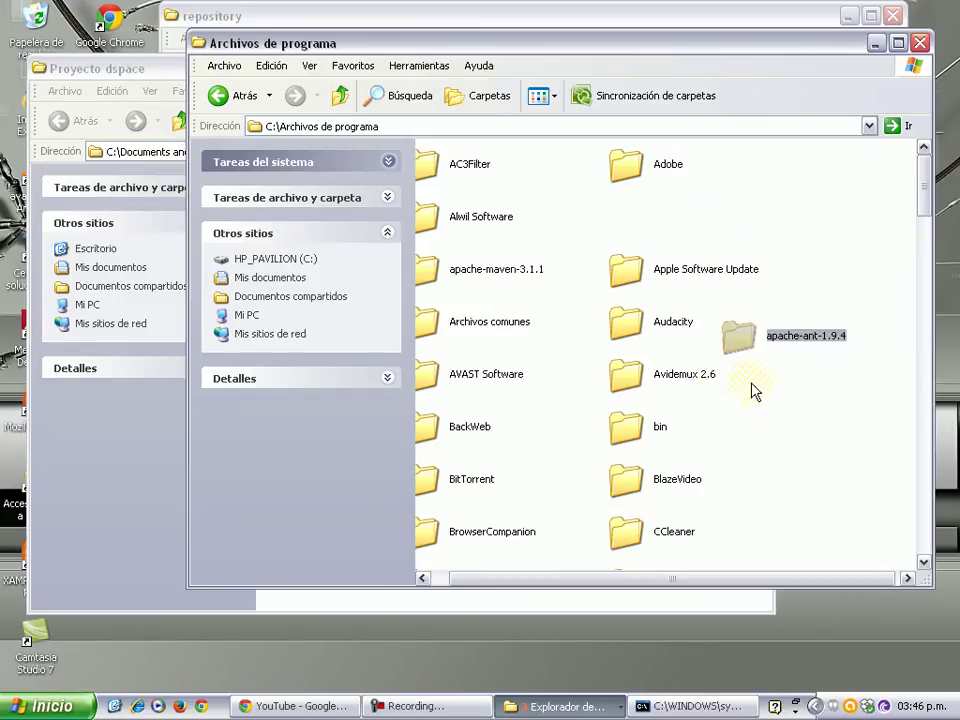
left_click_drag(740, 336, 630, 232)
Open the environment variables from the computer's advanced system properties
left_click(40, 706)
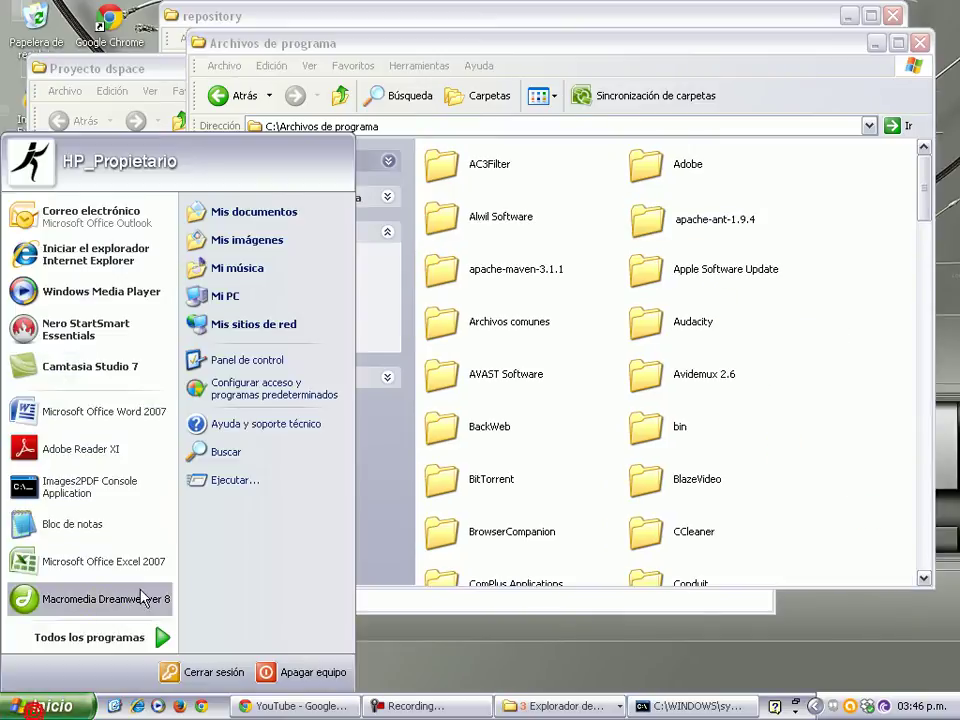
right_click(253, 298)
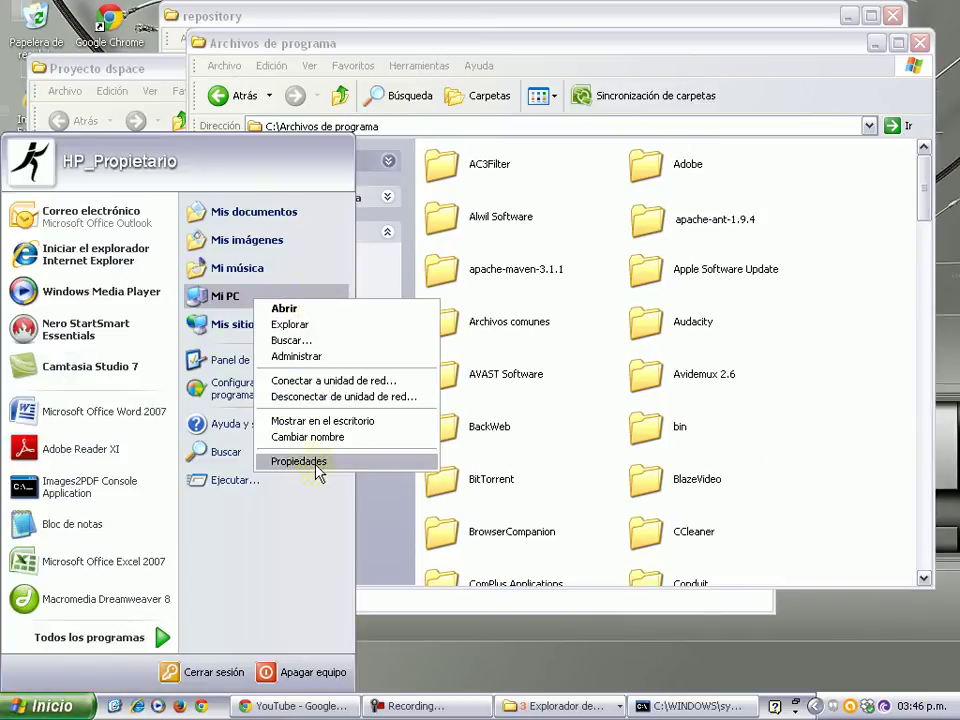
left_click(305, 461)
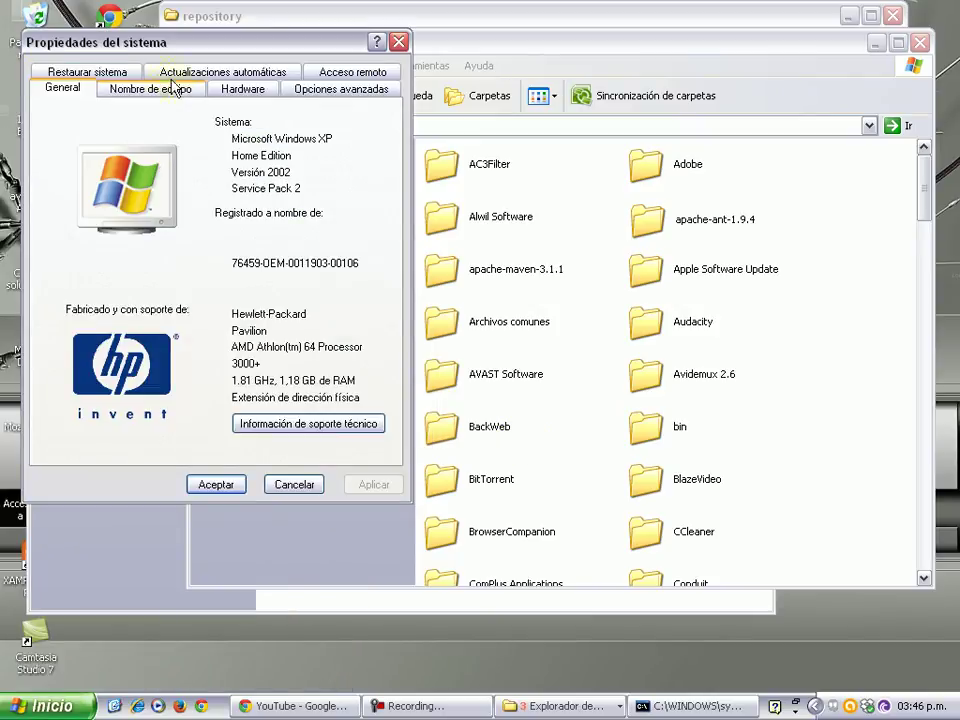
left_click(341, 92)
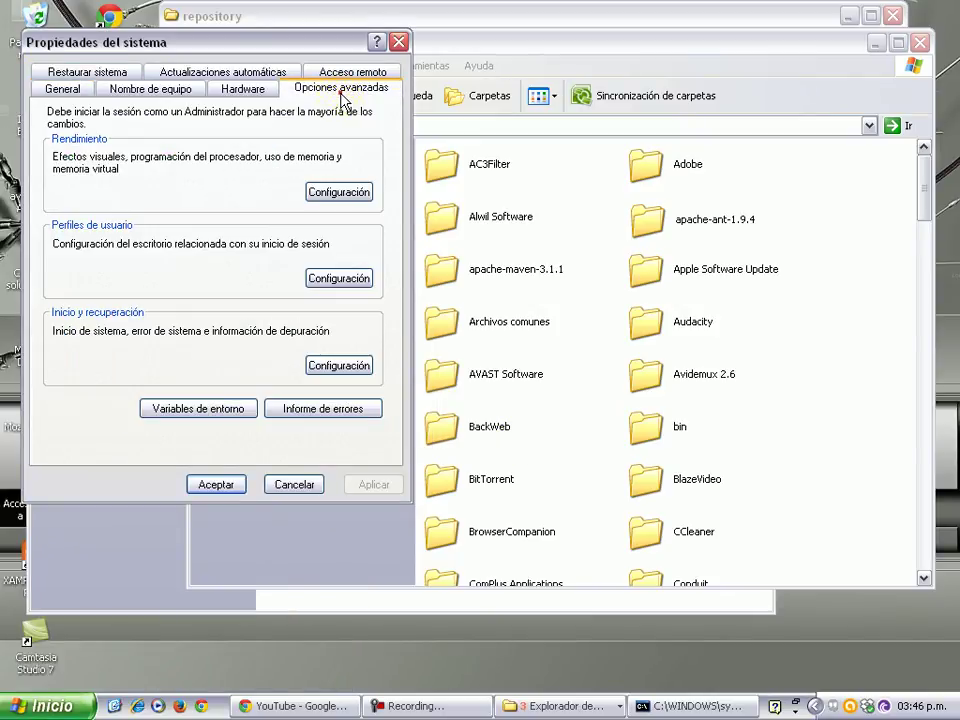
left_click(194, 409)
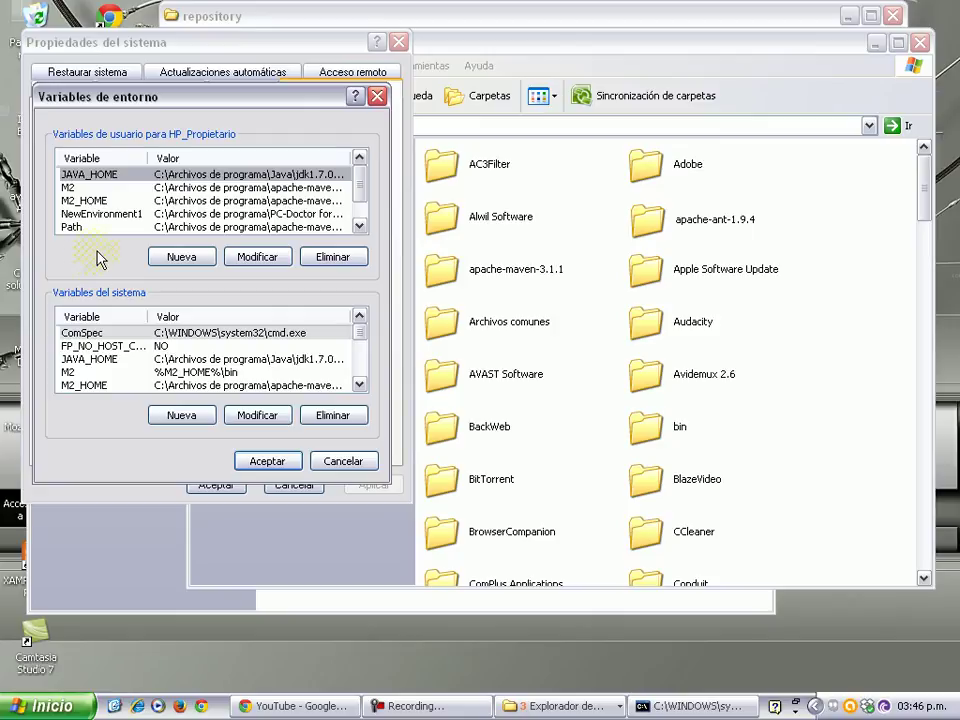
Create the user variable ANT_HOME with the copied folder path C:\Archivos de programa\apache-ant-1.9.4
left_click(181, 259)
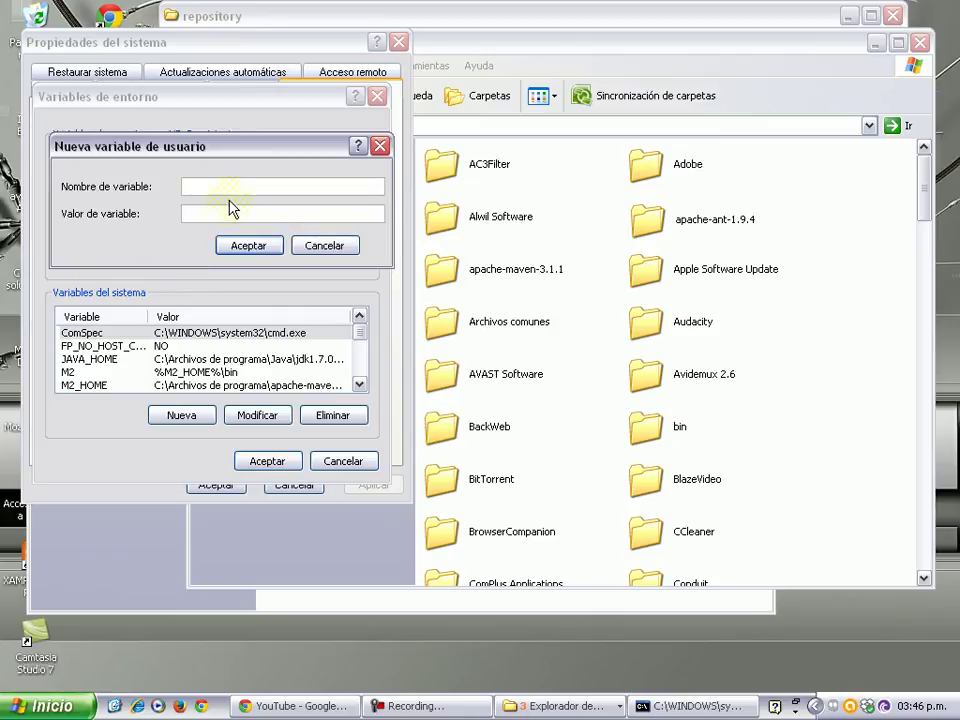
type("ANT_HOME")
left_click(187, 213)
double_click(677, 220)
left_click(432, 127)
key("ctrl+c")
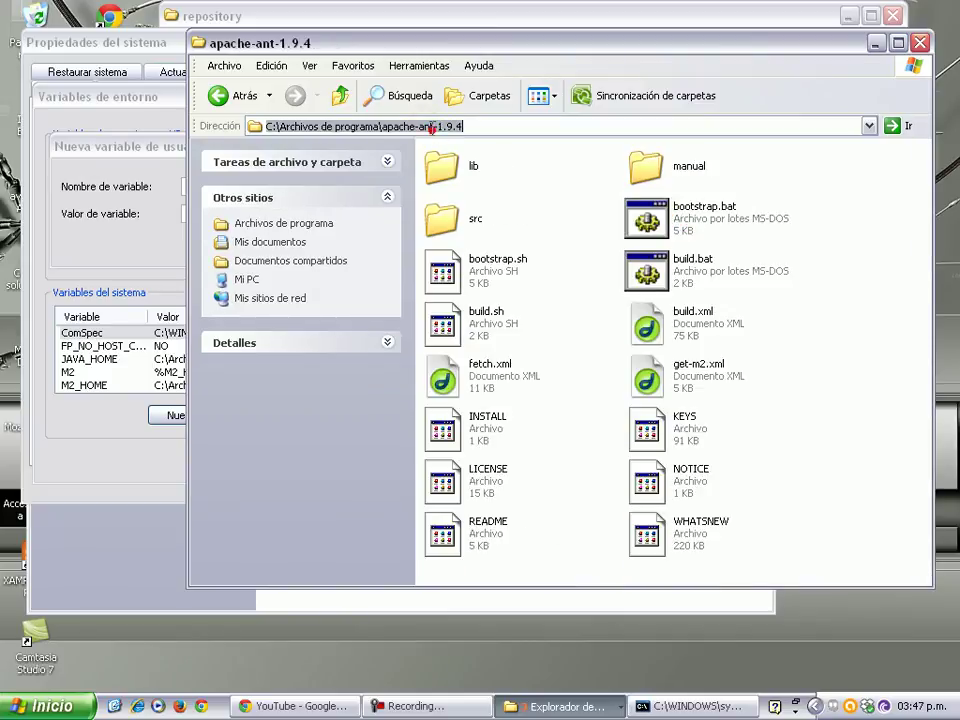
right_click(432, 127)
left_click(121, 250)
left_click(223, 212)
key("ctrl+v")
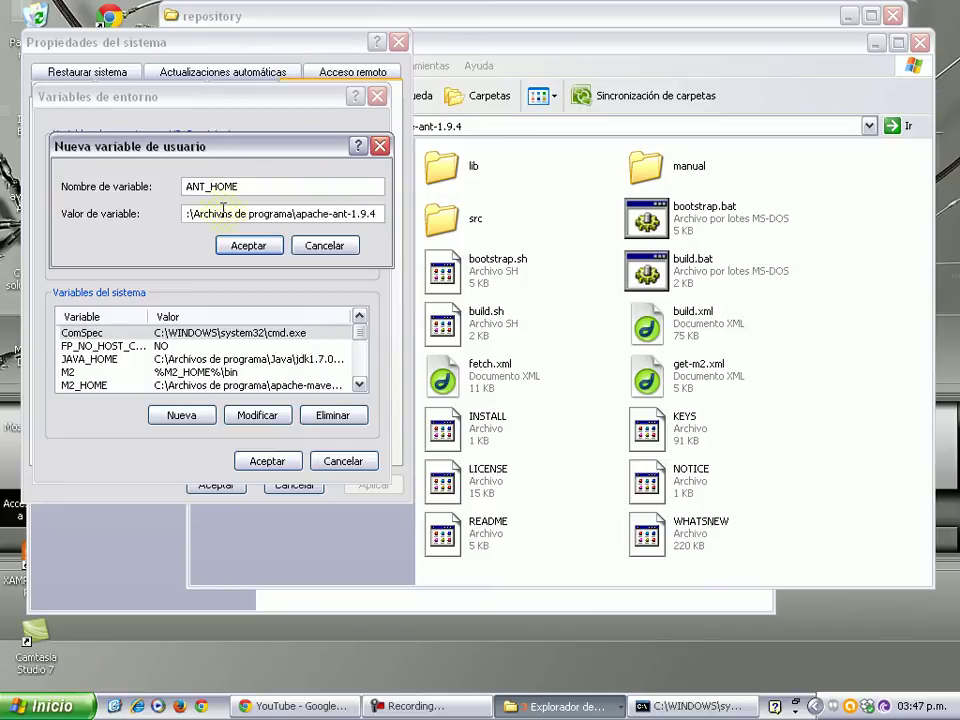
left_click(248, 245)
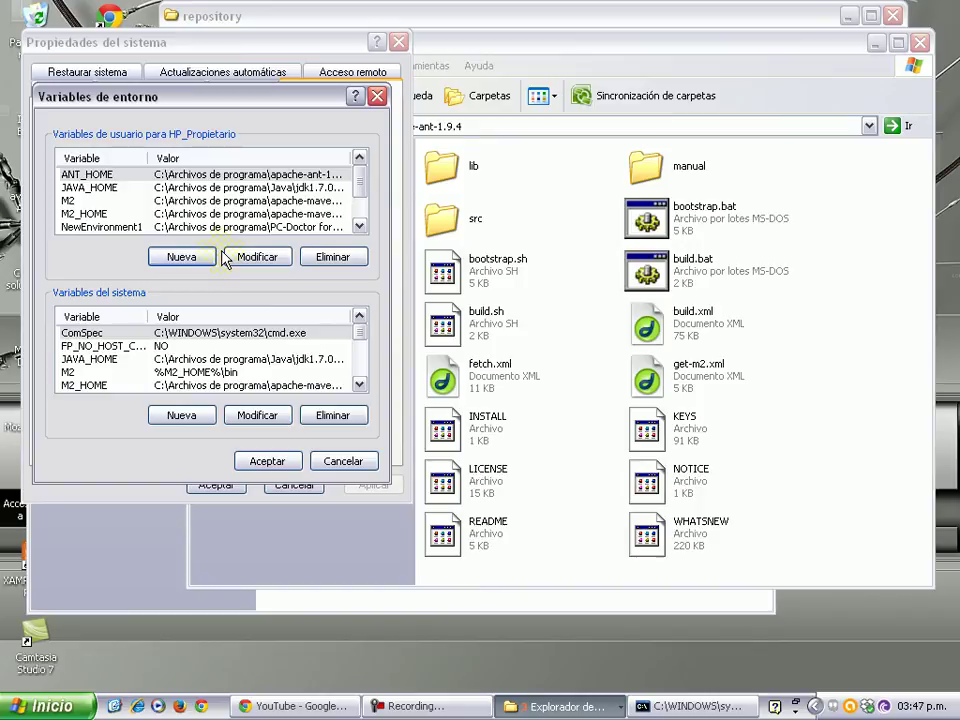
Append ;%ANT_HOME%\bin to the user variable Path and accept the environment variable and system property changes
left_click(358, 227)
left_click(358, 227)
left_click(241, 214)
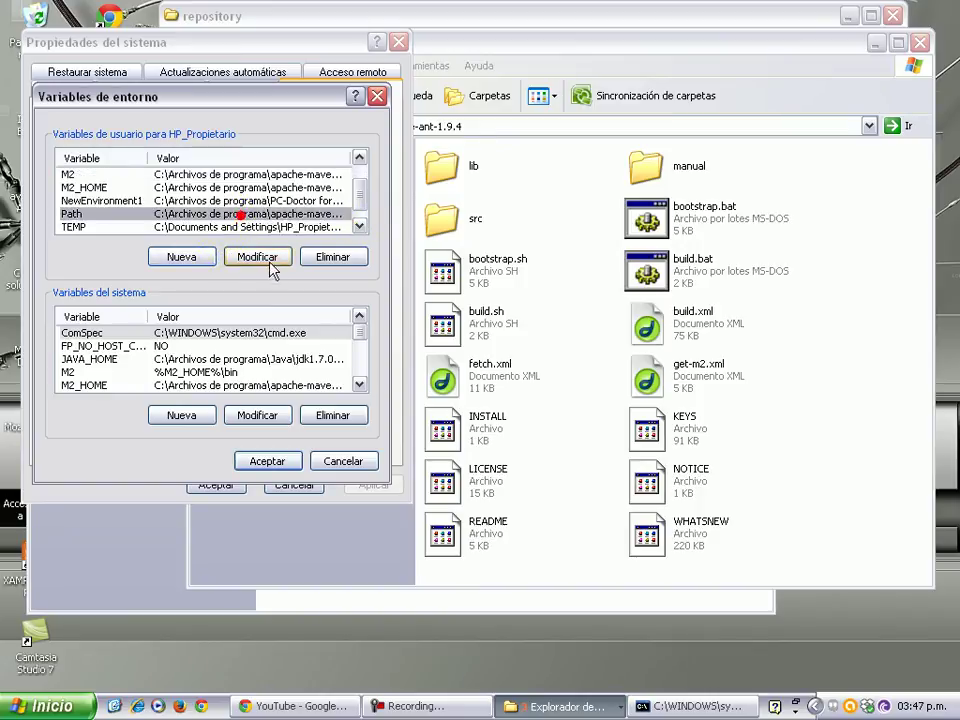
left_click(256, 256)
left_click(348, 214)
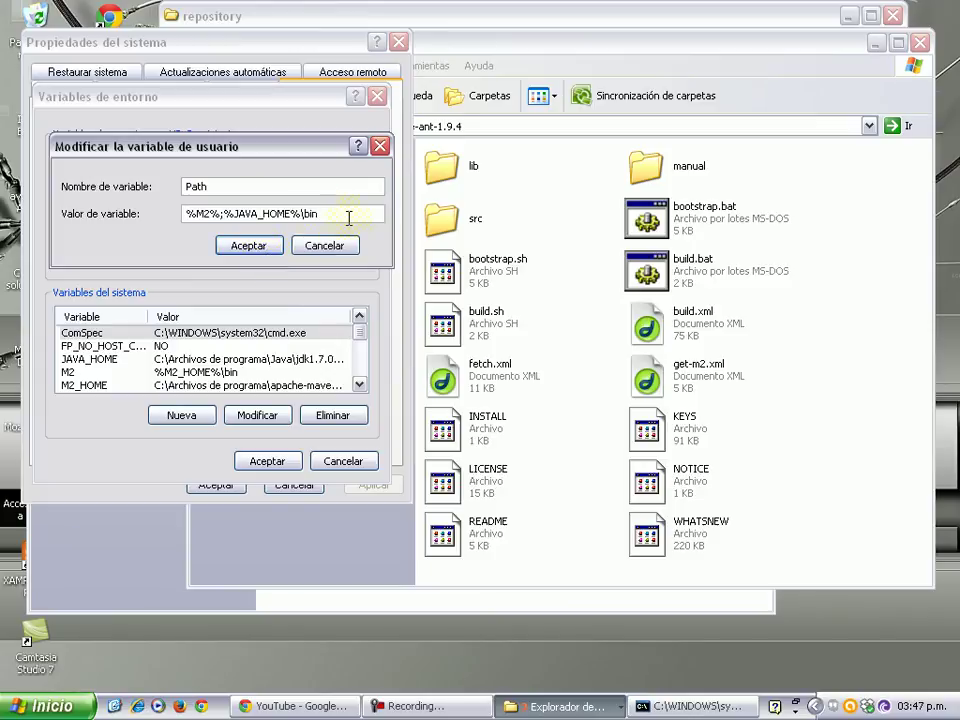
type(";%ANT_HO")
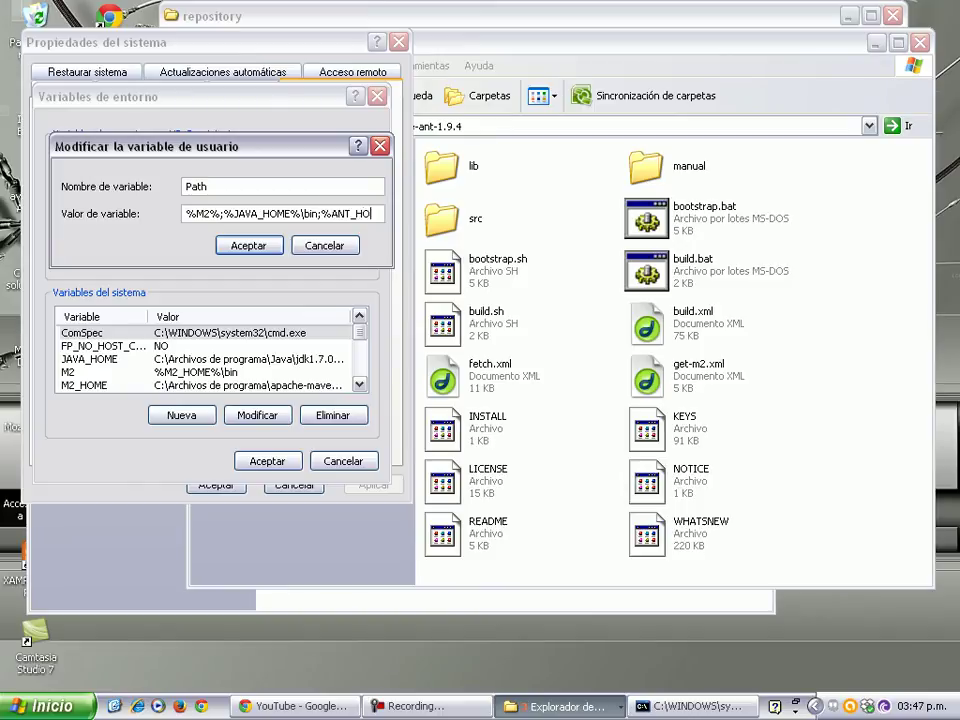
type("ME")
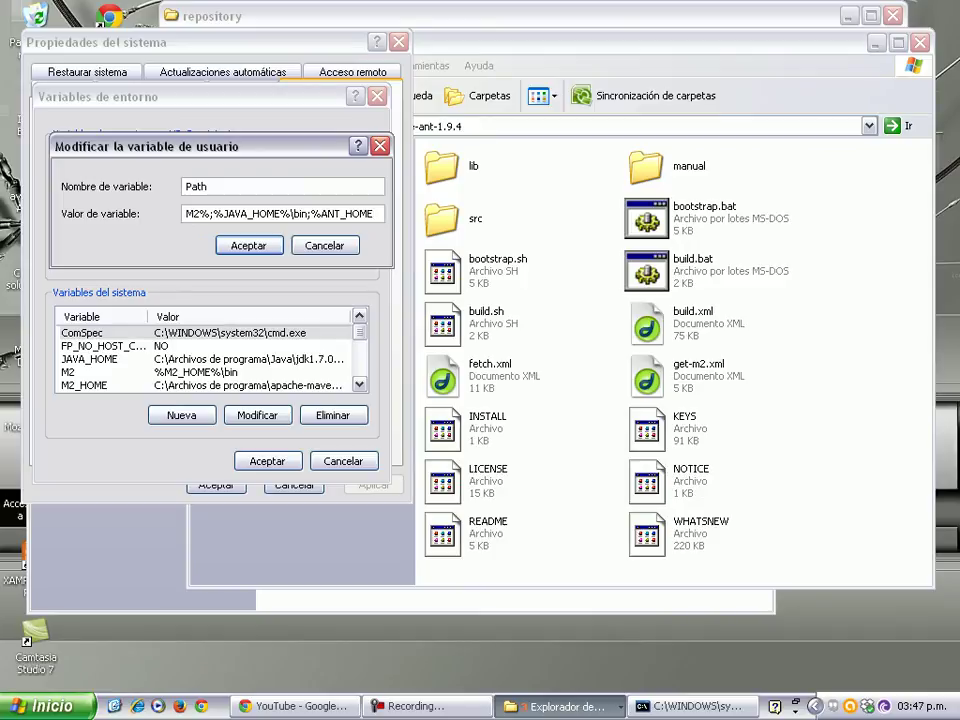
type("%")
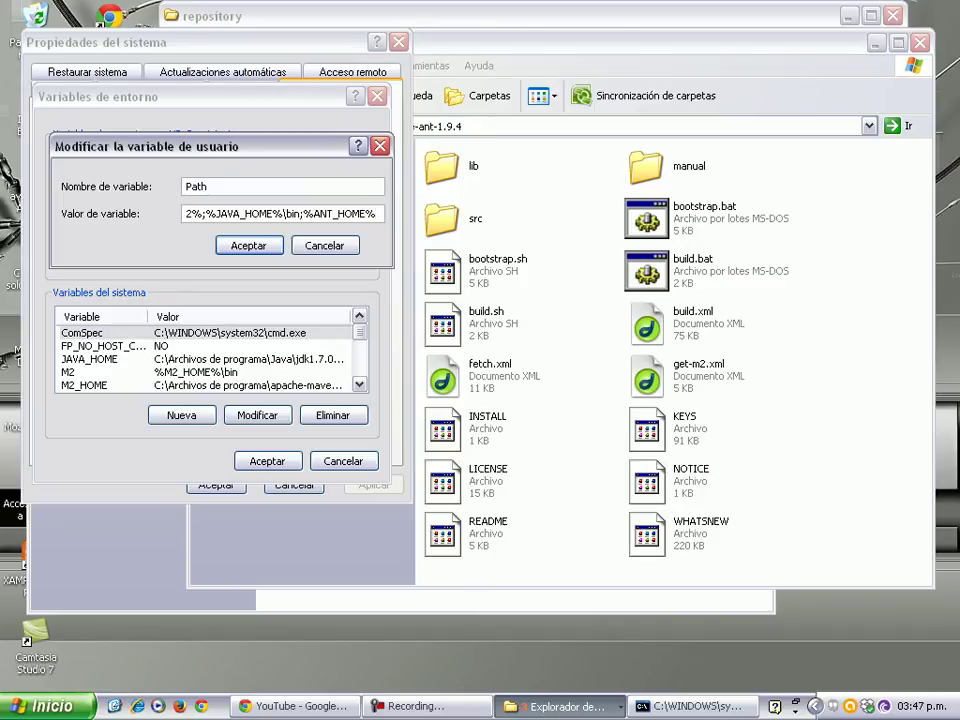
key("super")
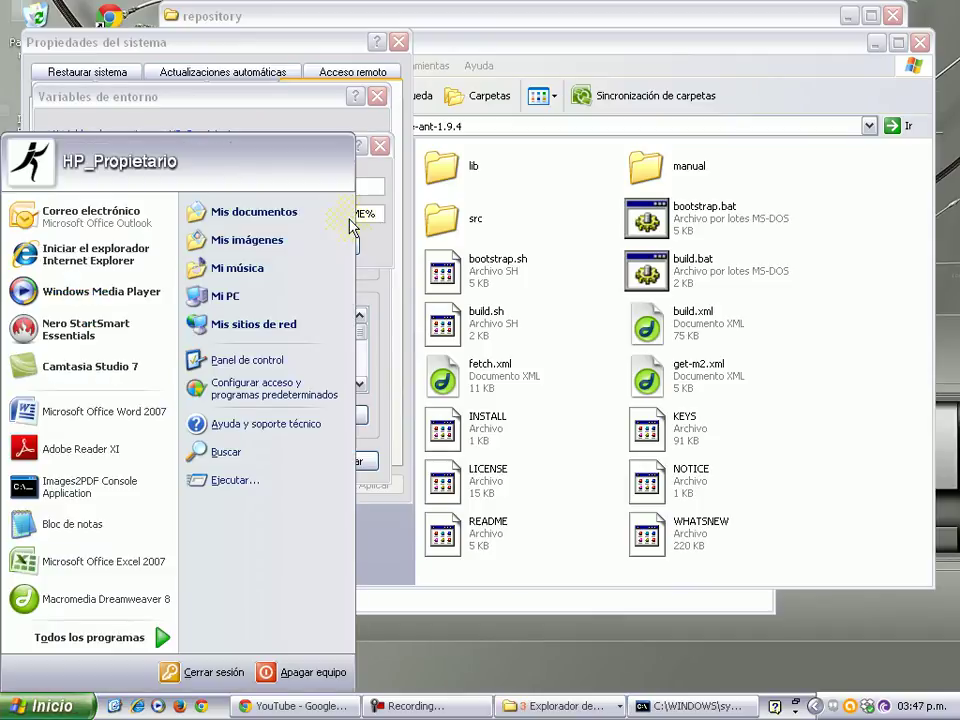
key("Escape")
type("\\")
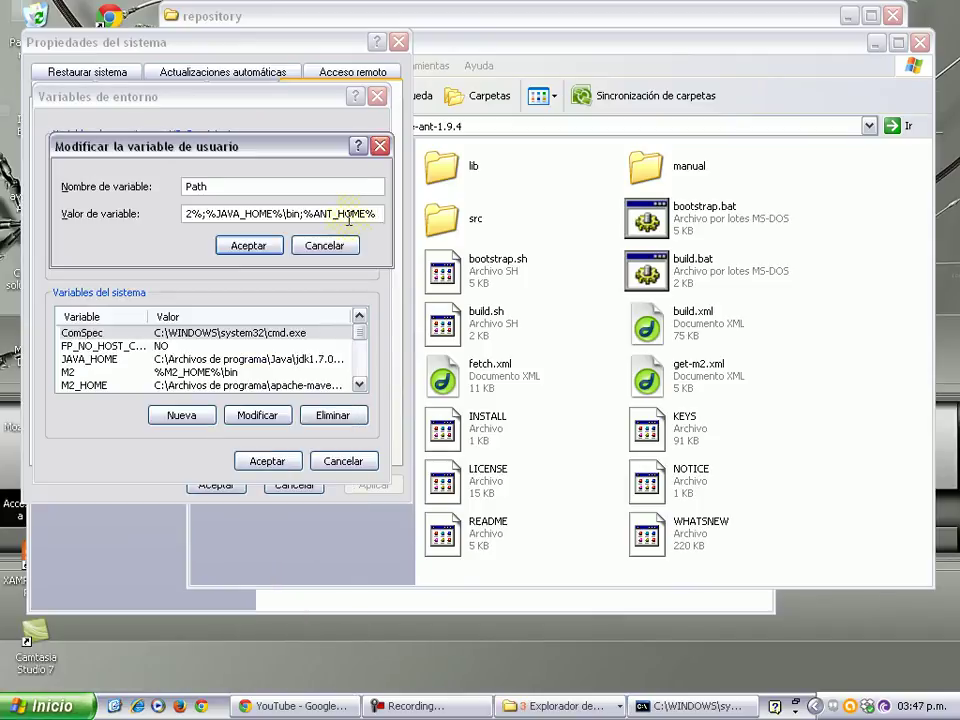
type("bin")
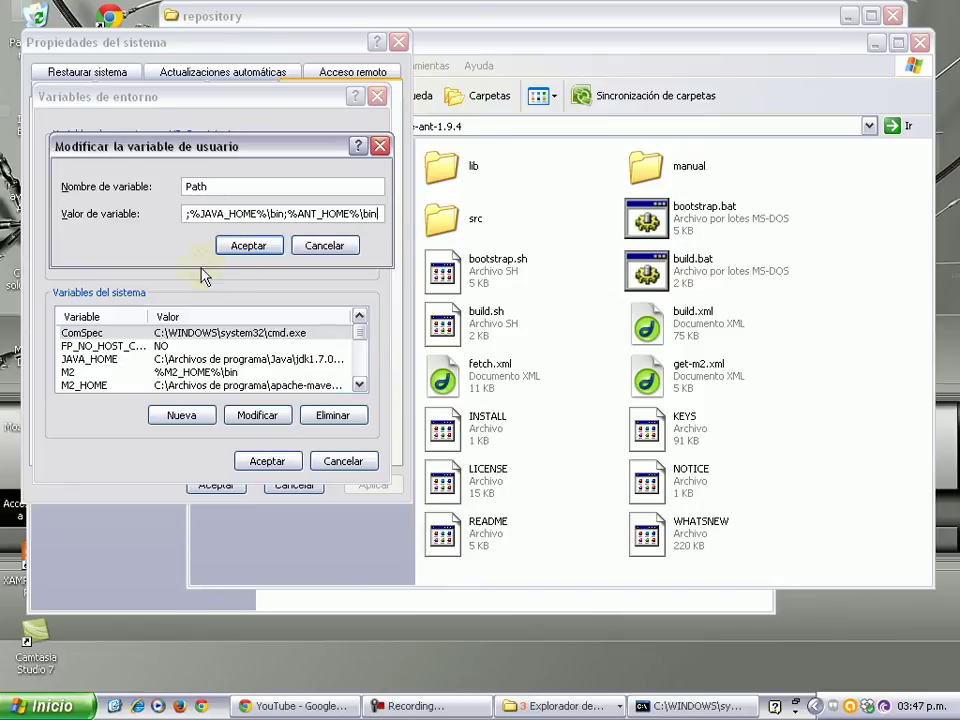
left_click(248, 245)
left_click(258, 458)
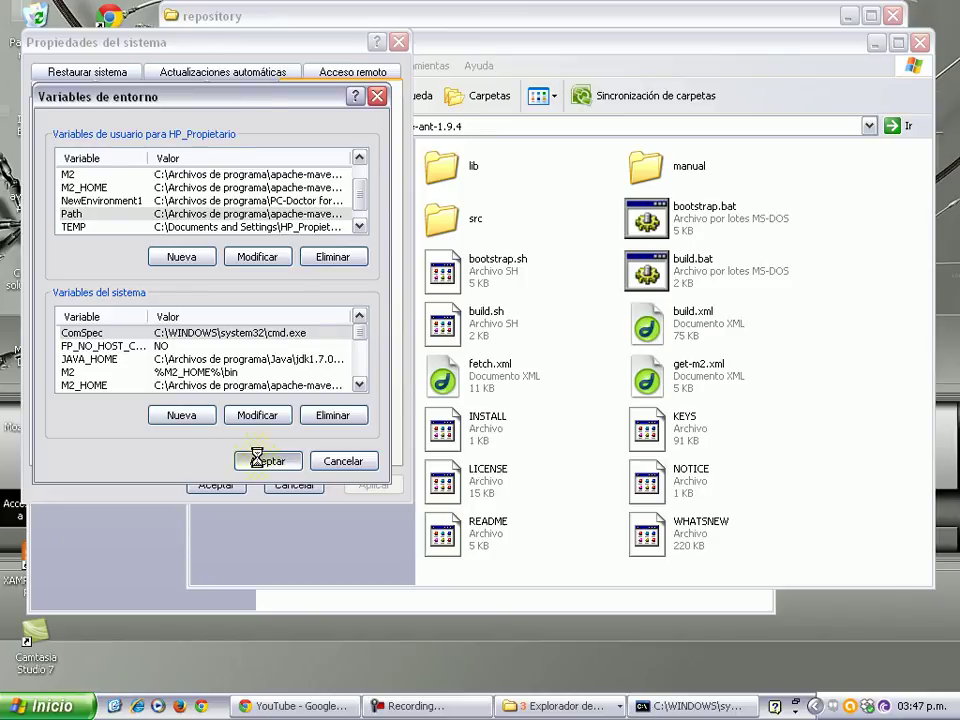
left_click(216, 485)
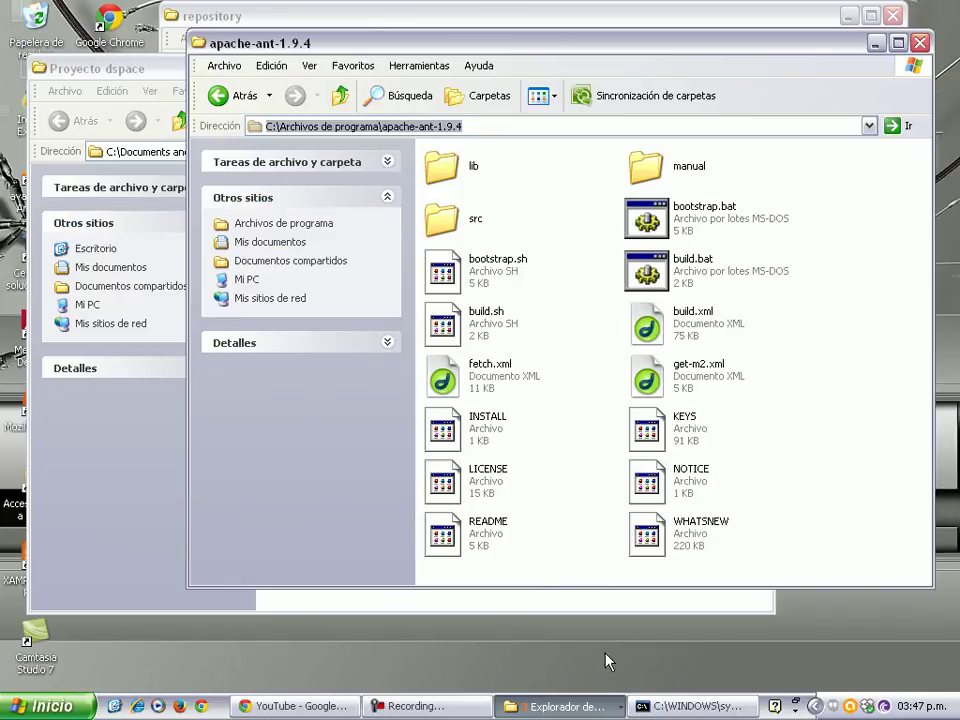
Bring up the old command prompt running mvn archetype:generate and close it
left_click(686, 706)
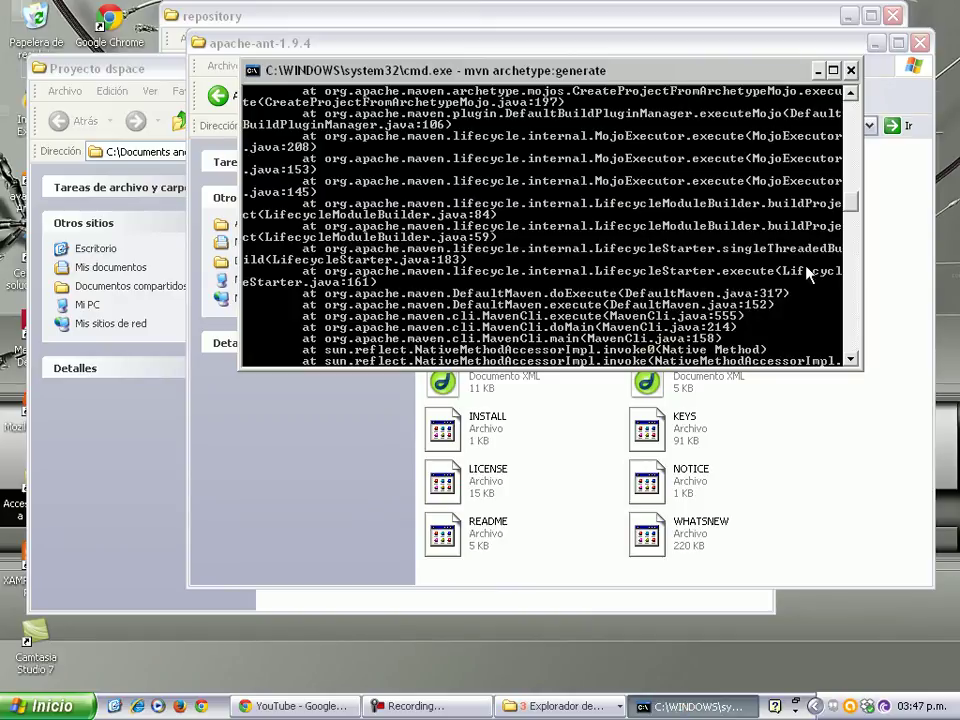
left_click_drag(851, 200, 848, 368)
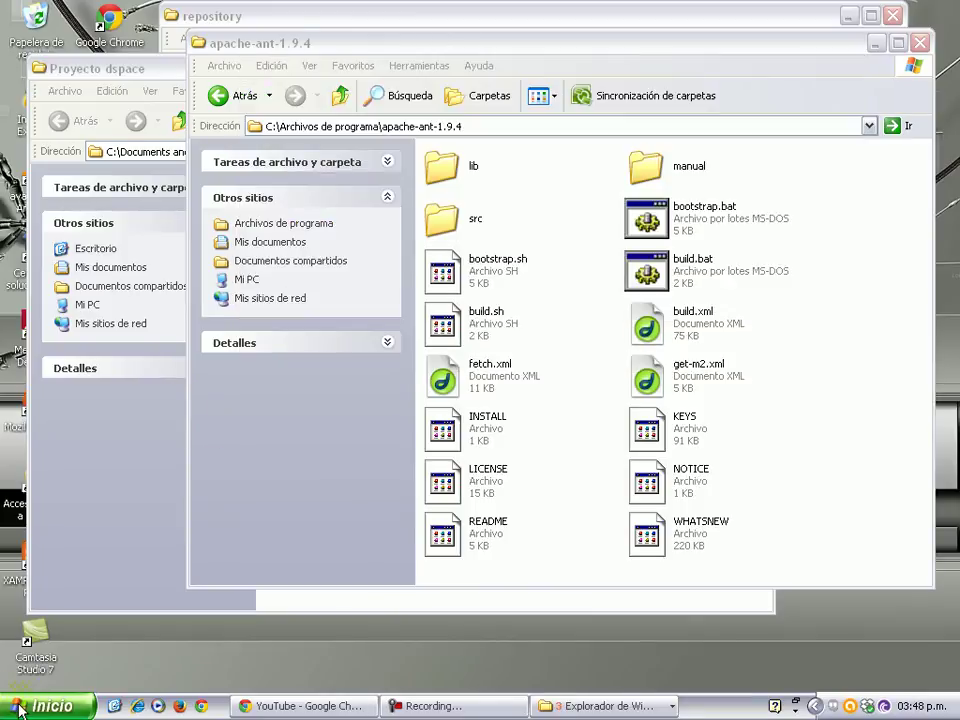
left_click(420, 706)
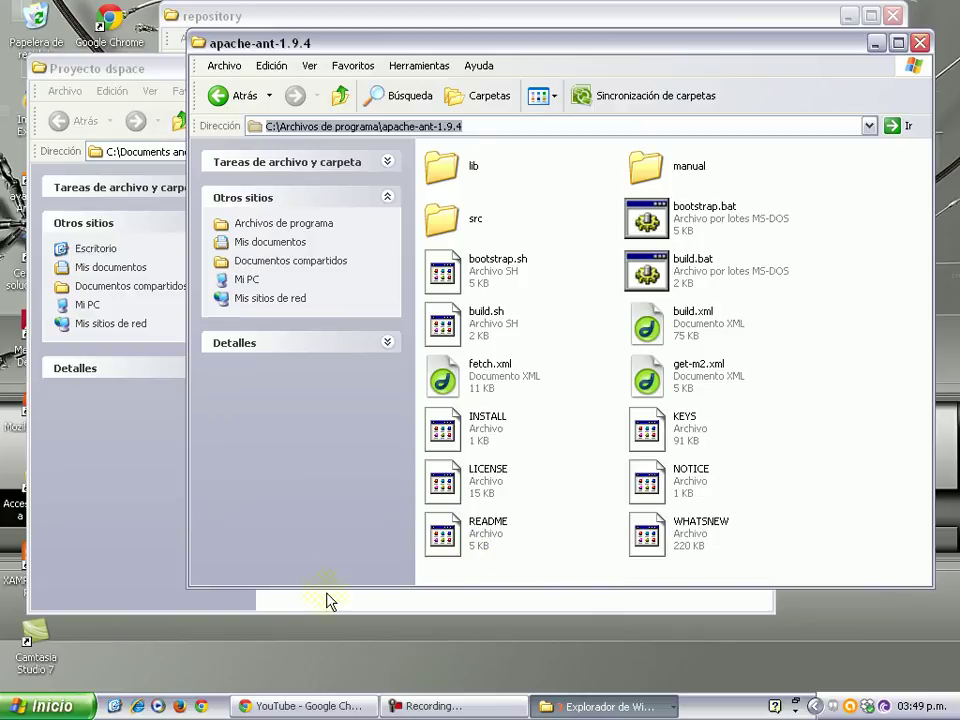
left_click(22, 710)
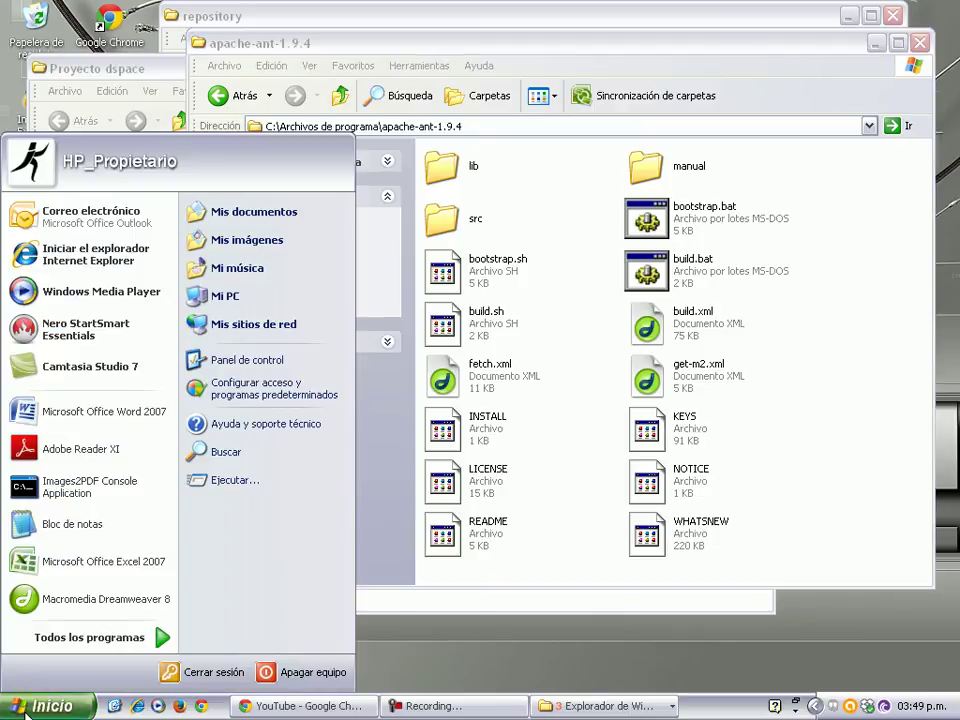
mouse_move(95, 648)
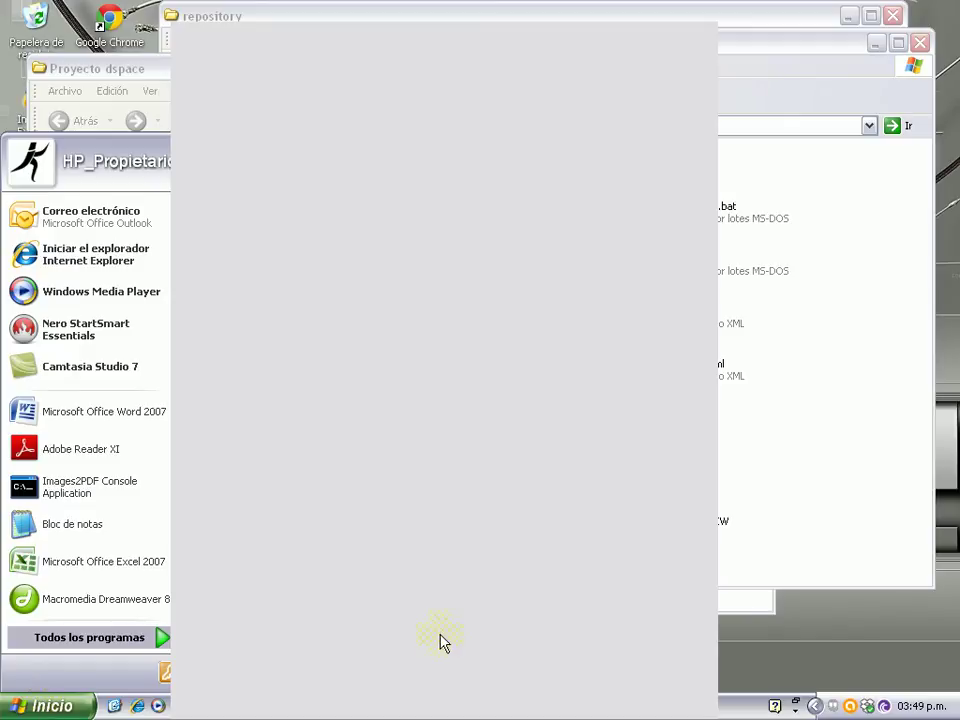
left_click(838, 643)
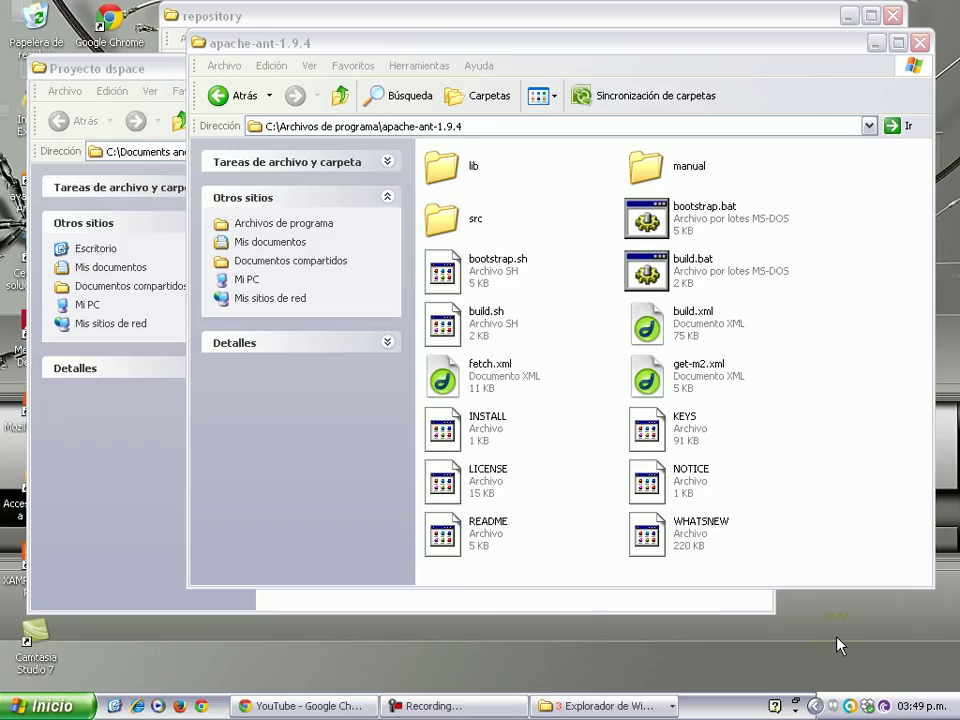
Open a new command prompt, change to the root of C: and check the Ant installation with ant --version
key("super+r")
key("Return")
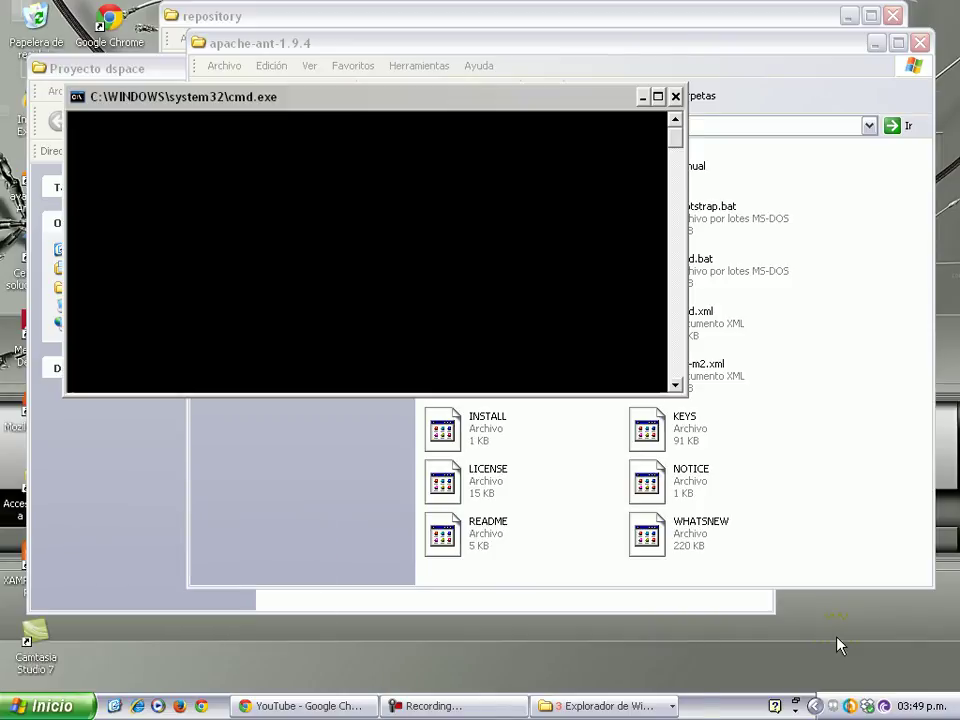
type("cd \\")
key("Return")
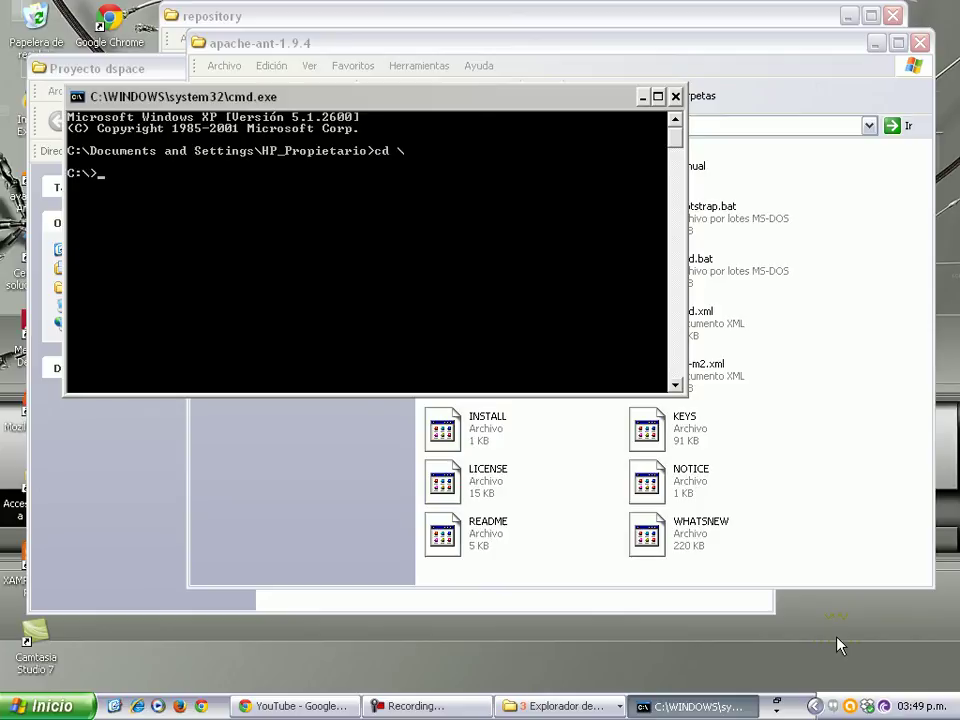
type("ant --version")
key("Return")
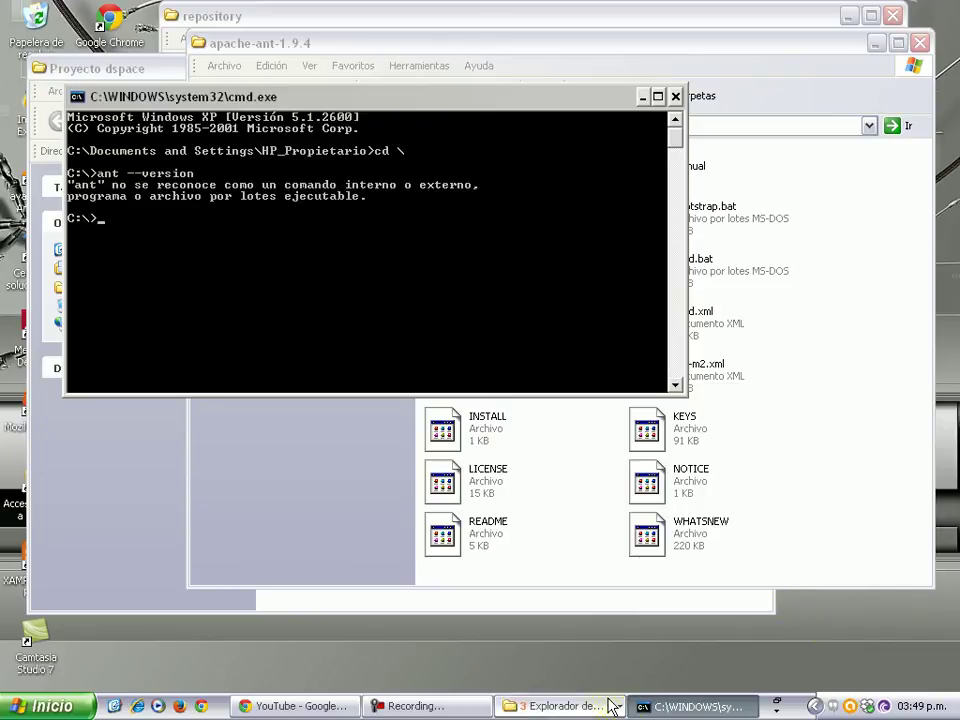
Reopen the environment variables from the advanced options of the computer's system properties
left_click(8, 705)
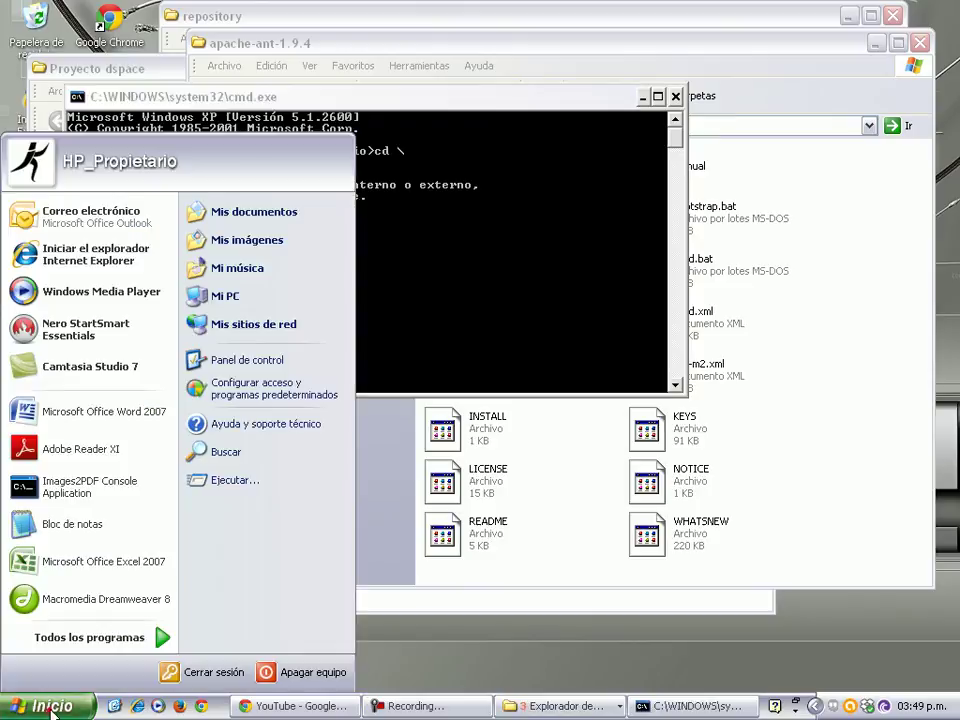
right_click(218, 308)
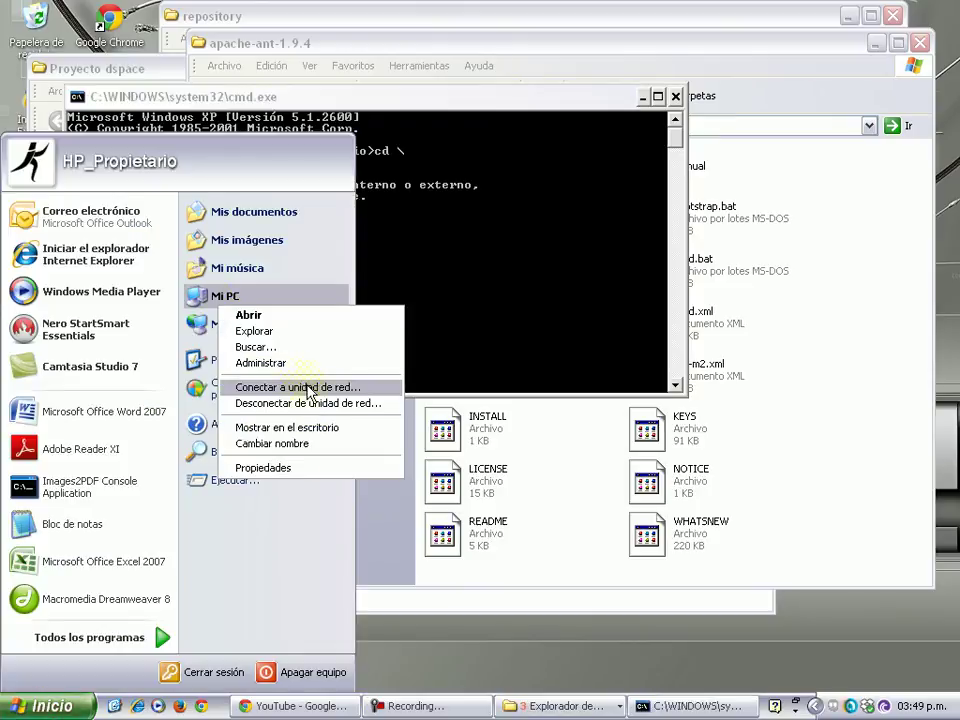
left_click(275, 467)
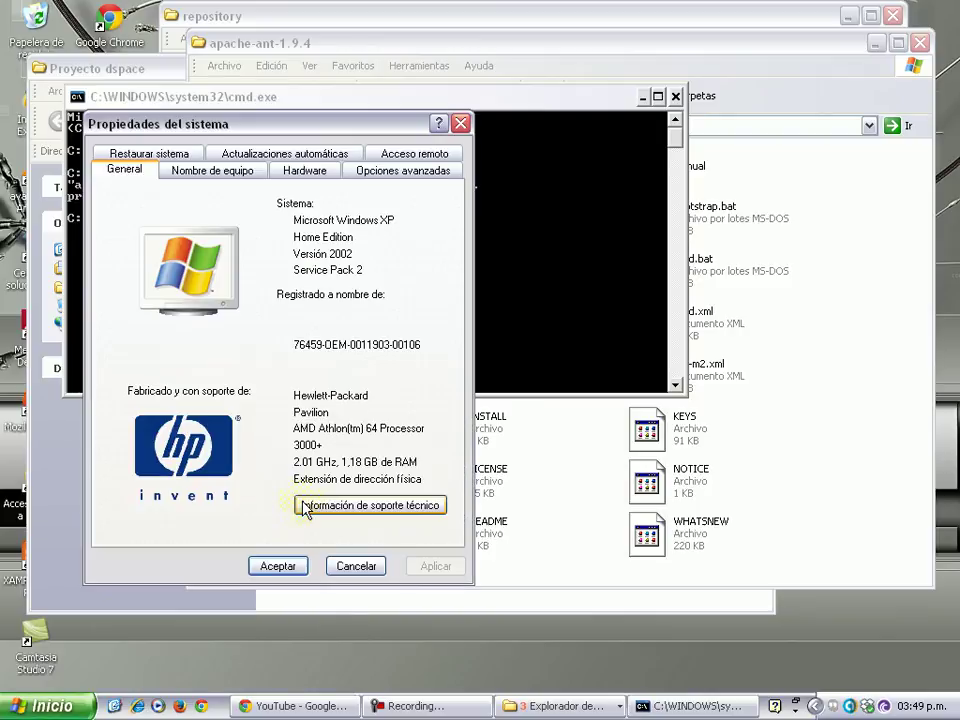
left_click(388, 170)
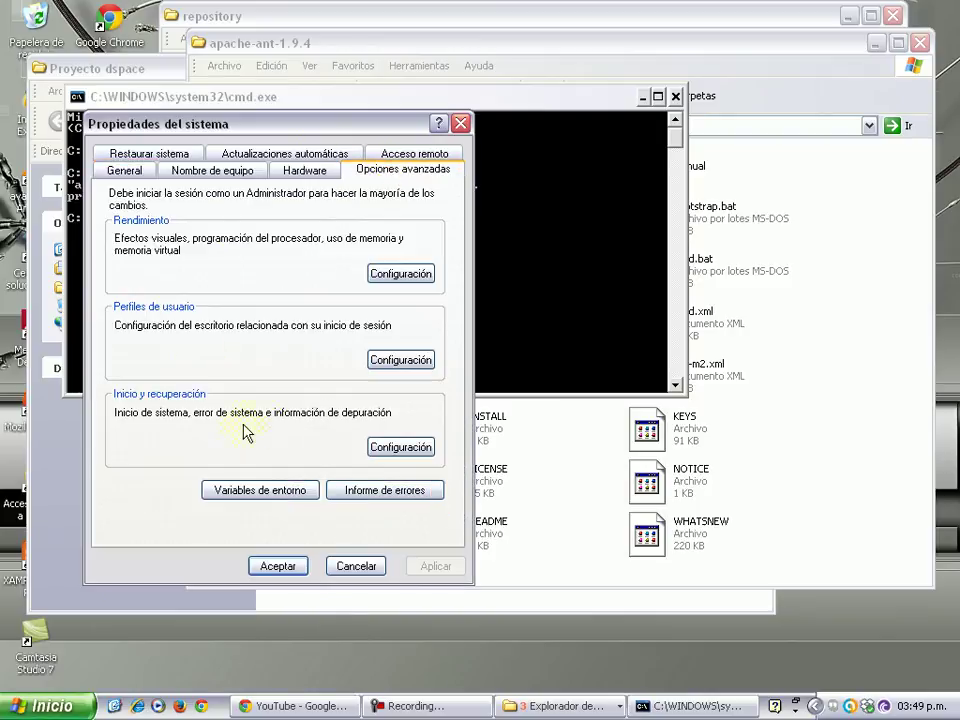
left_click(259, 490)
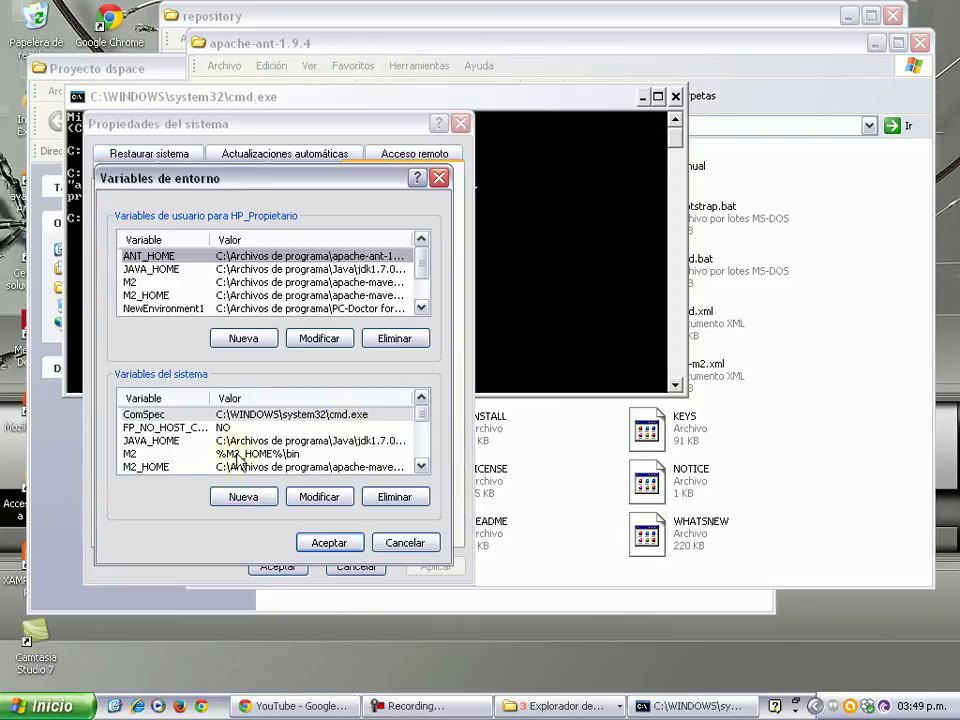
Create the system variable ANT_HOME with the path C:\Archivos de programa\apache-ant-1.9.4 copied from the Ant folder's address
left_click(243, 497)
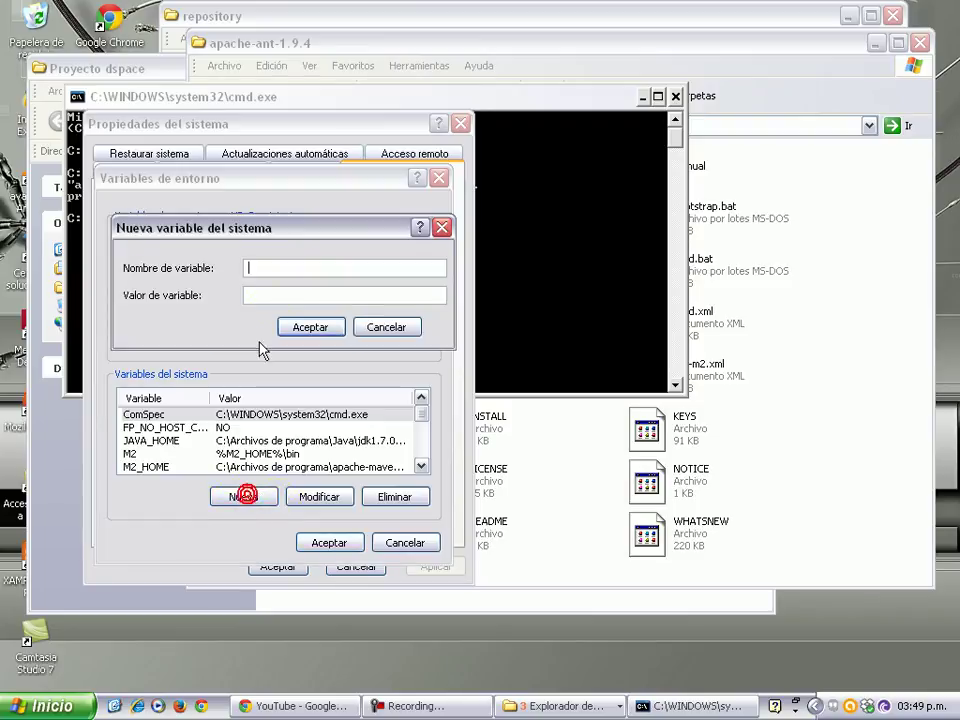
left_click(292, 267)
type("ANT_HOME")
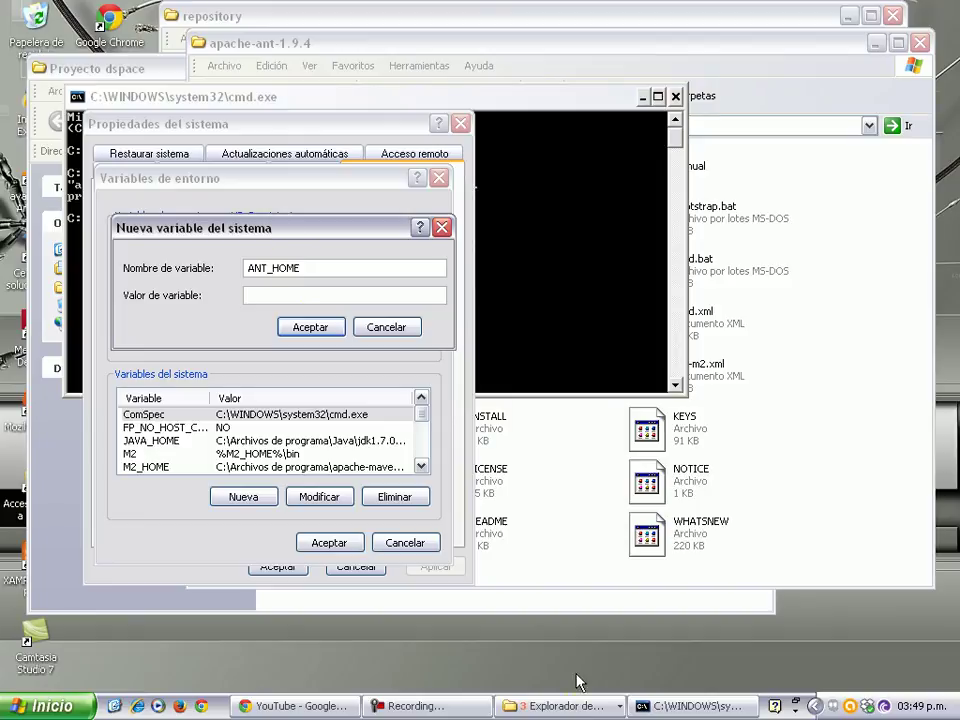
left_click(560, 706)
left_click(560, 631)
left_click(470, 126)
key("ctrl+c")
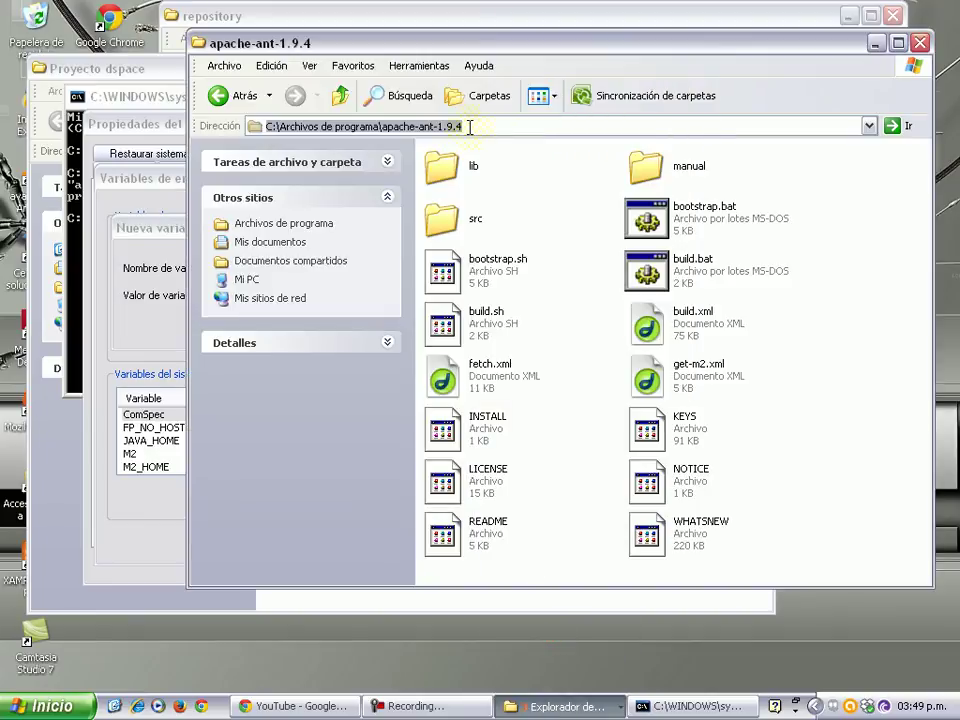
left_click(101, 305)
left_click(316, 296)
key("ctrl+v")
left_click(310, 327)
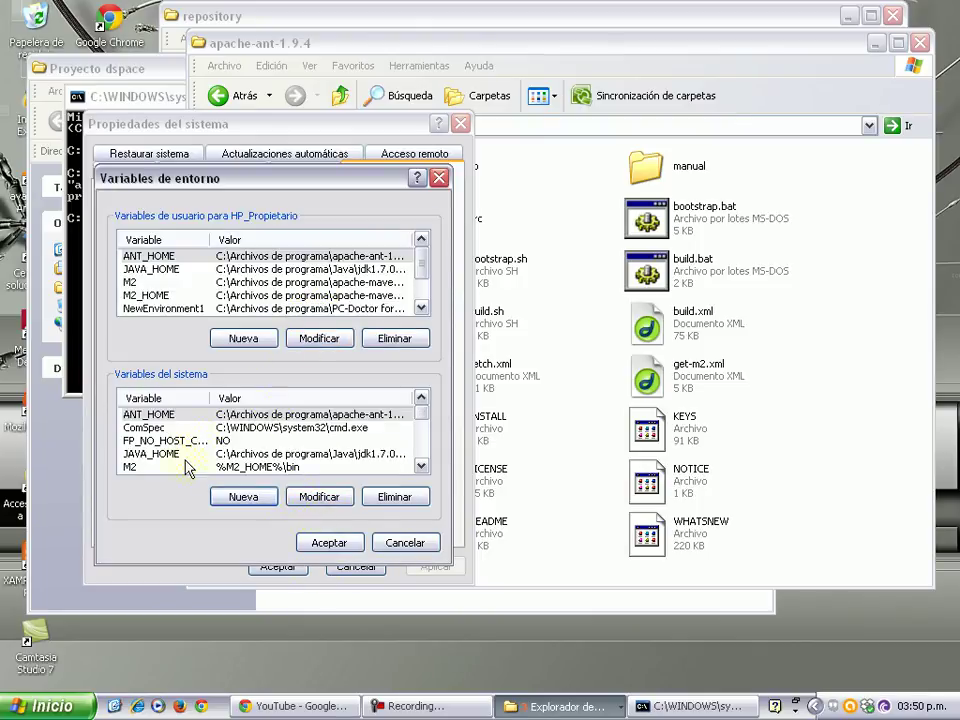
Append ;%ANT_HOME%\bin to the end of the system variable Path and accept the environment variables and system properties
left_click(421, 467)
left_click(421, 467)
left_click(421, 467)
left_click(421, 467)
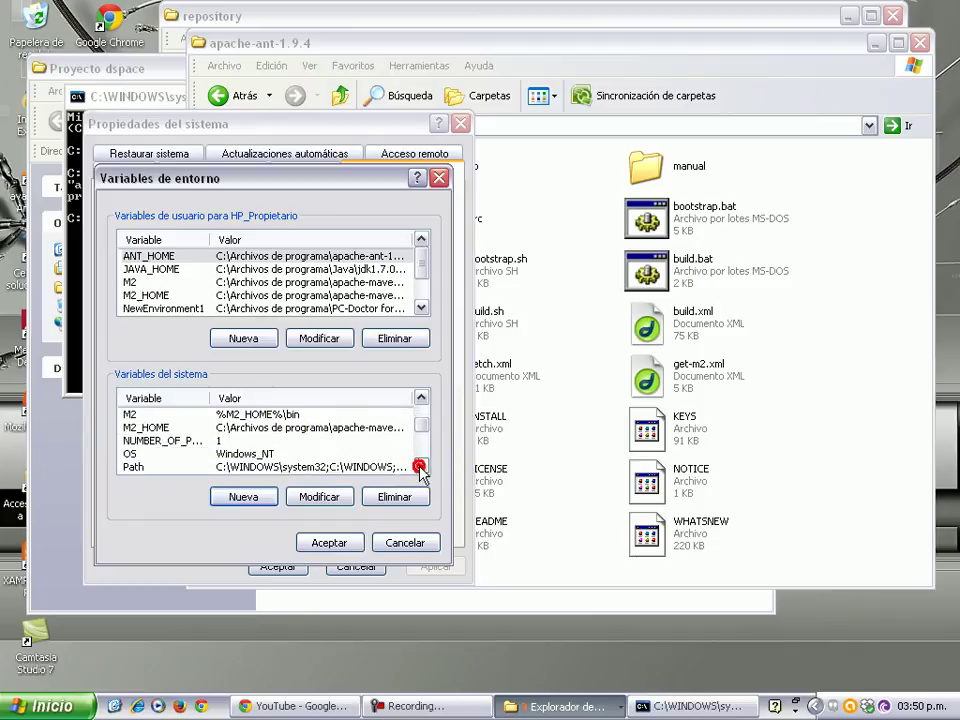
left_click(421, 467)
left_click(421, 467)
left_click(342, 440)
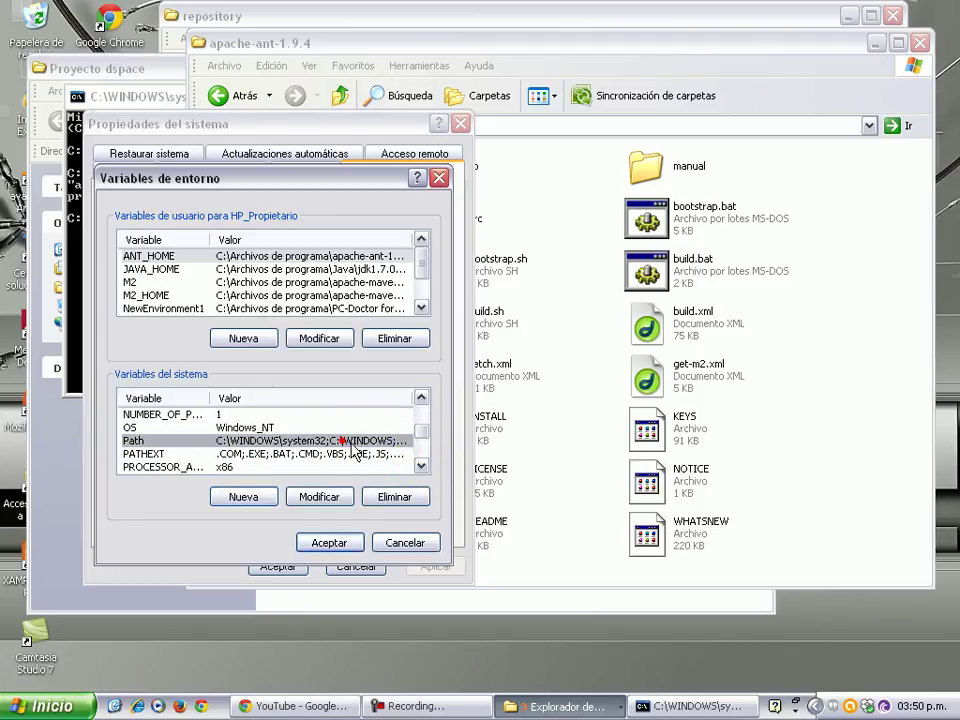
left_click(321, 498)
left_click(431, 295)
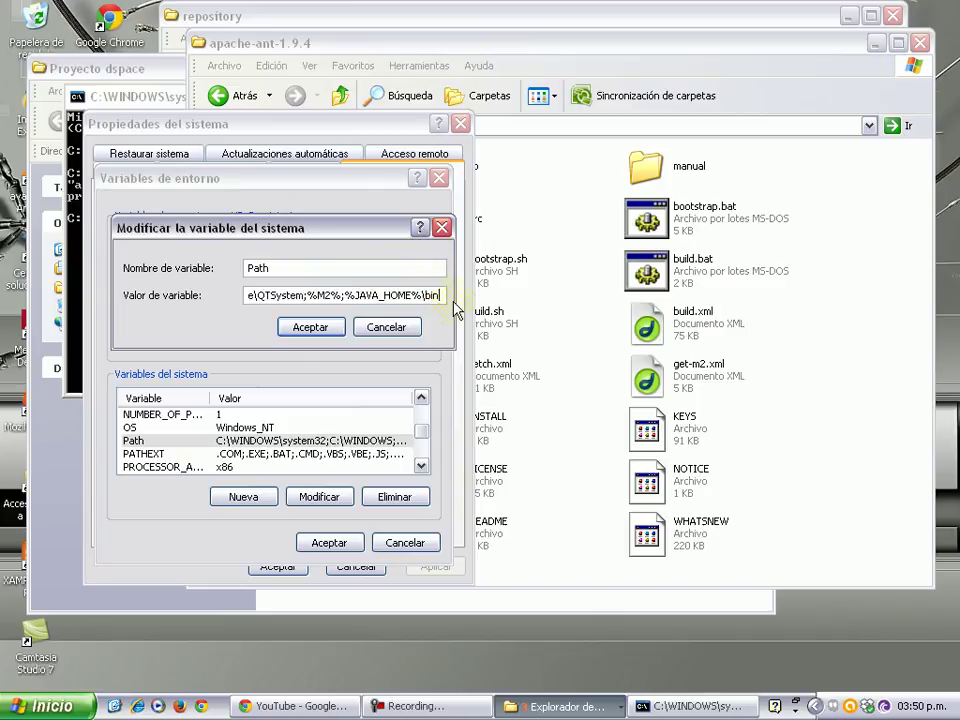
type("; %")
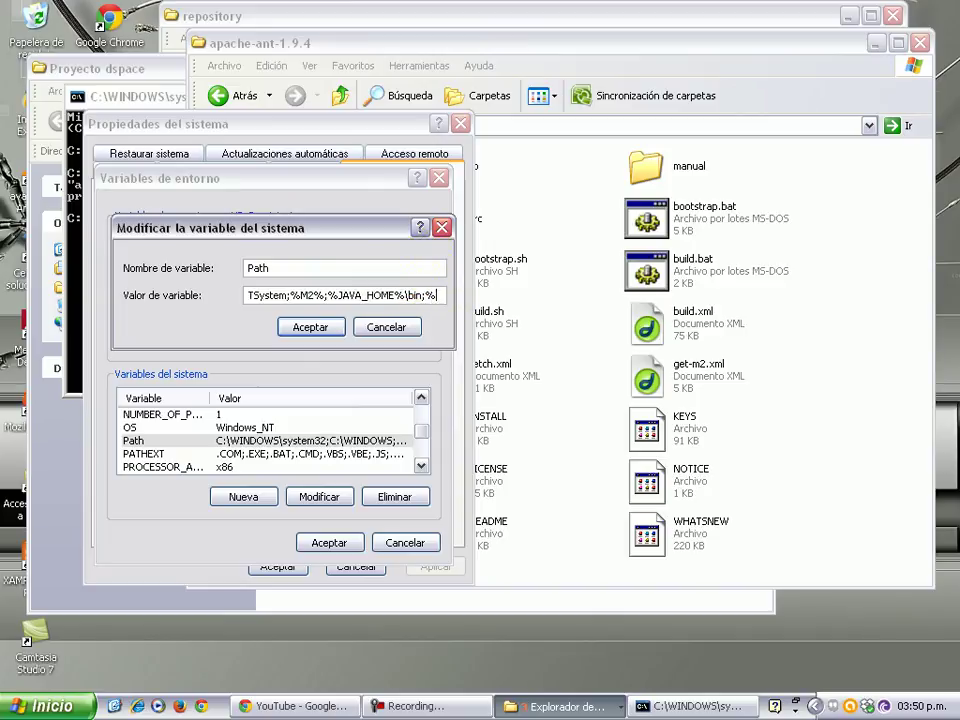
type("ANT_HOME")
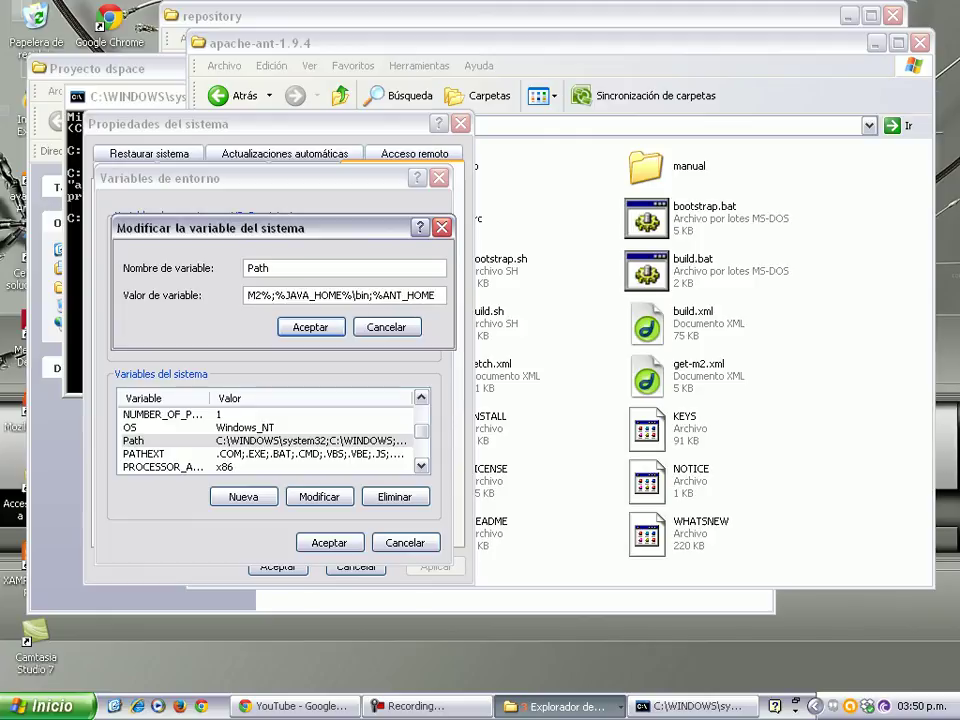
type("%")
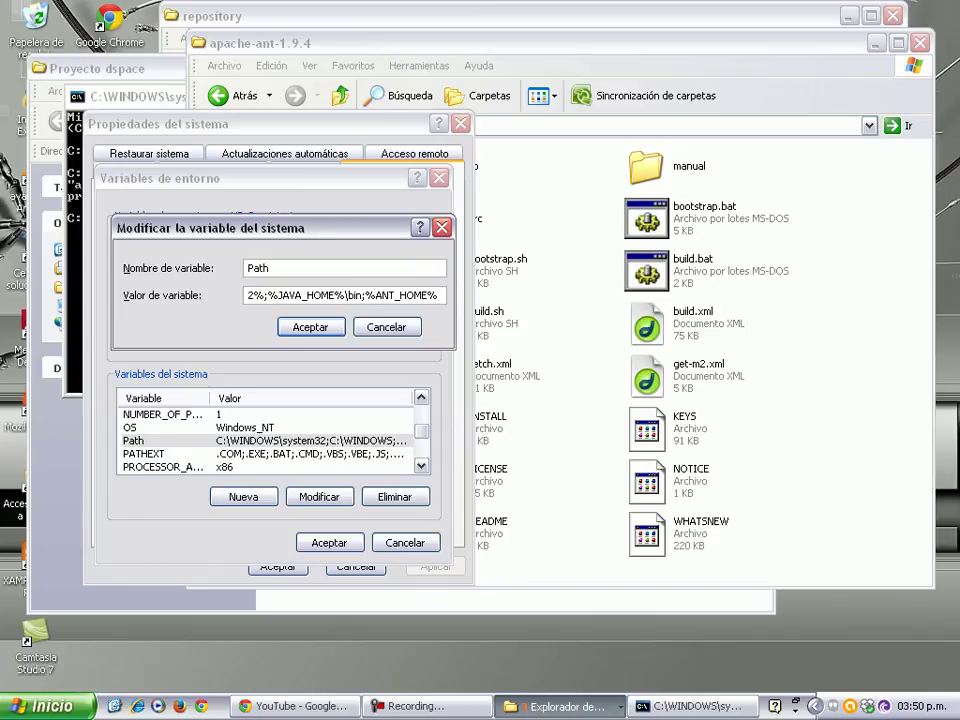
type("\\bin")
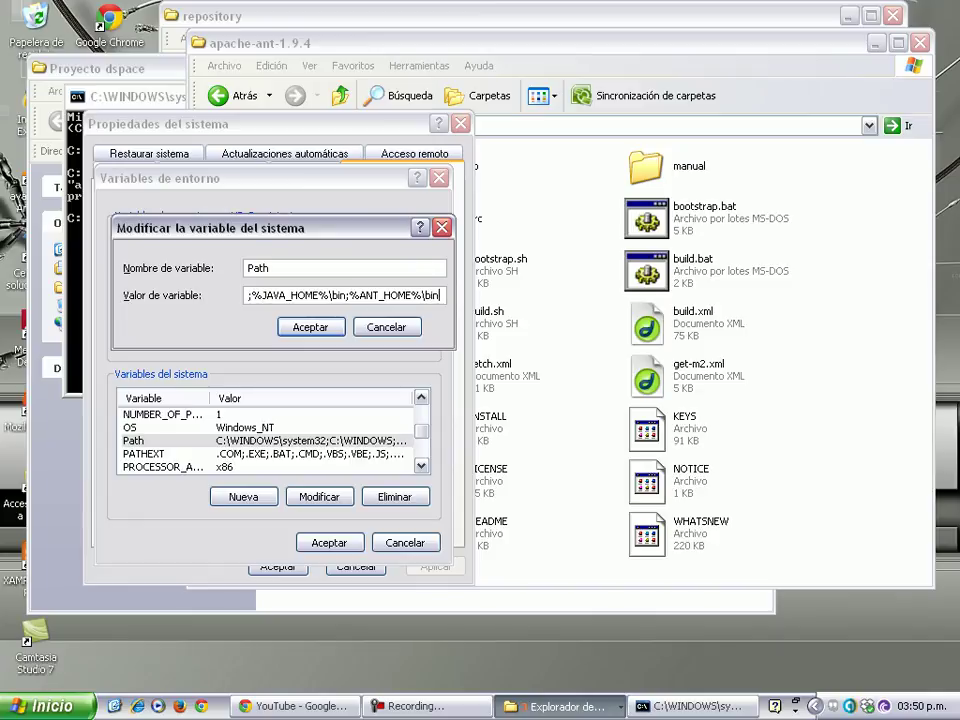
left_click(334, 328)
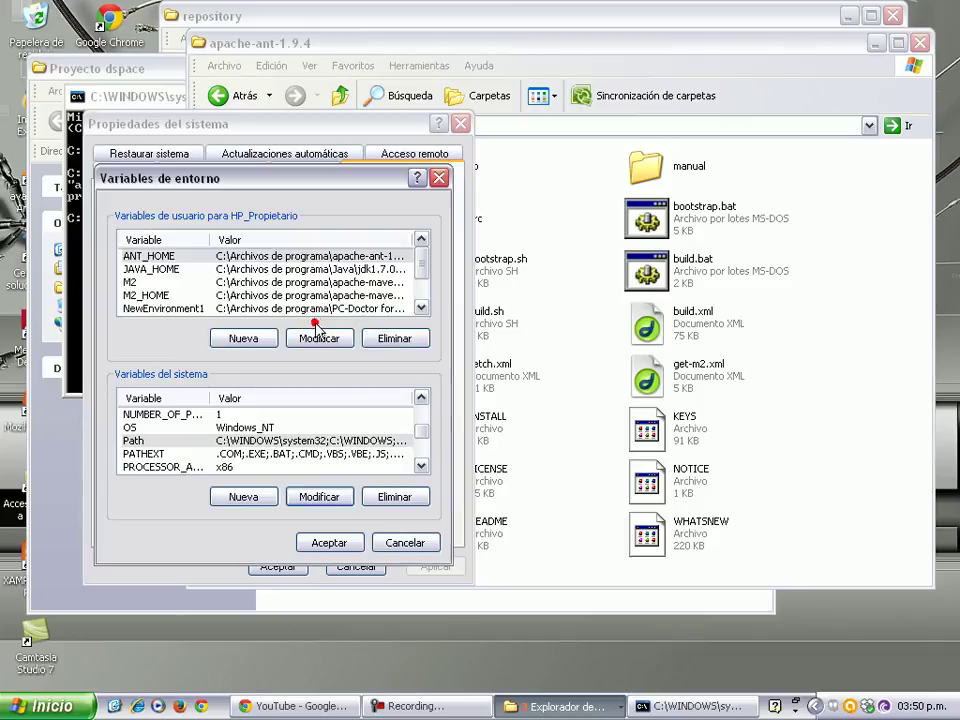
left_click(330, 543)
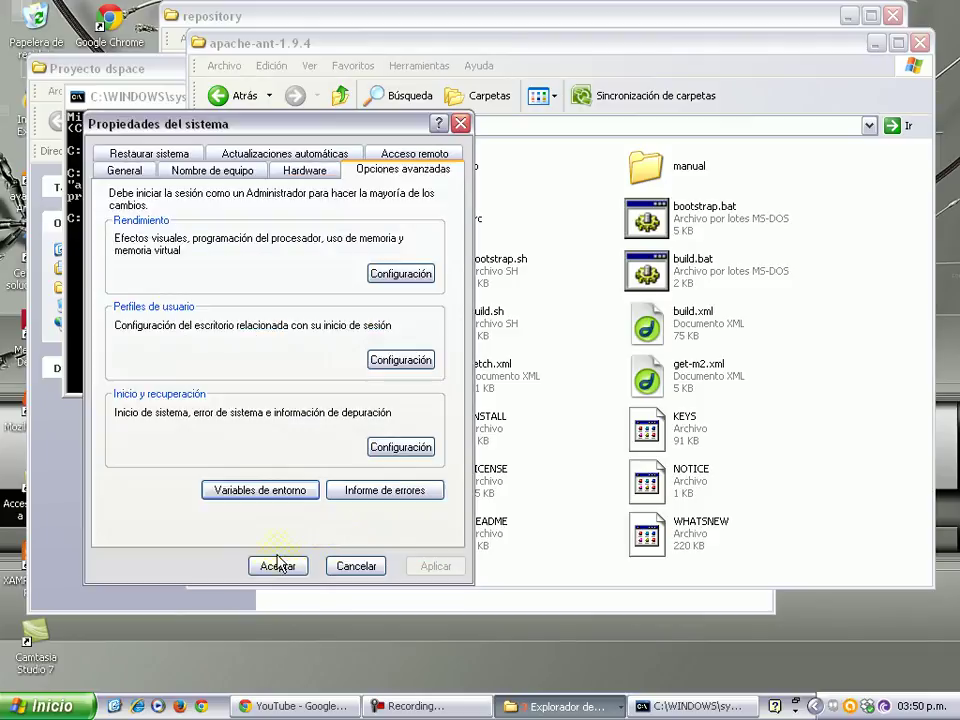
left_click(278, 564)
Switch to the command prompt, clear it with cls and check Ant with ant --version and ant versión
left_click(125, 218)
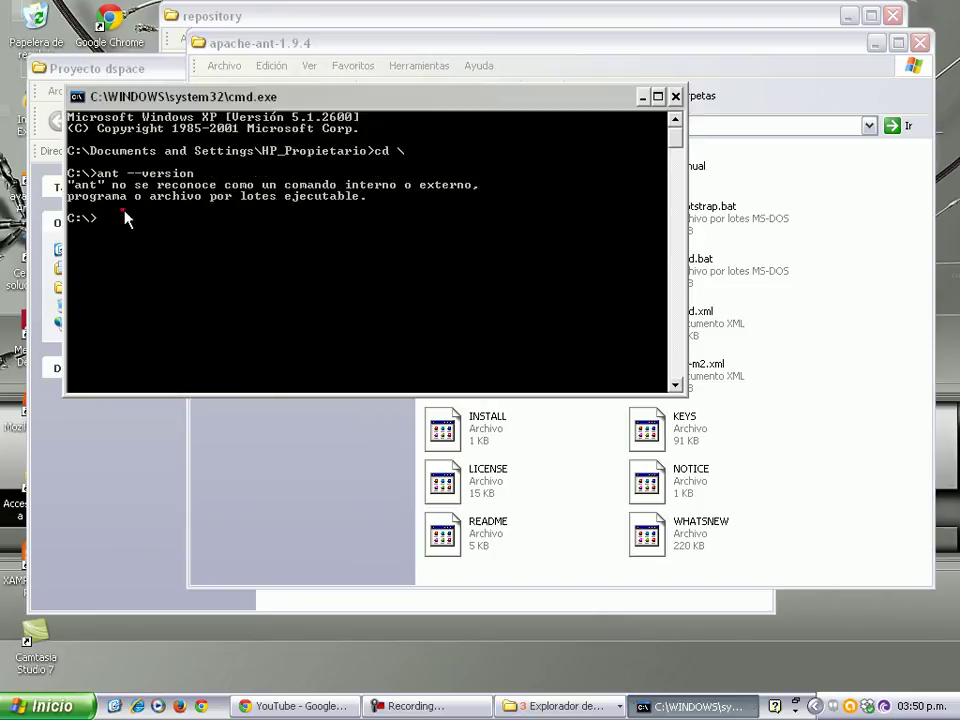
type("cls")
key("Return")
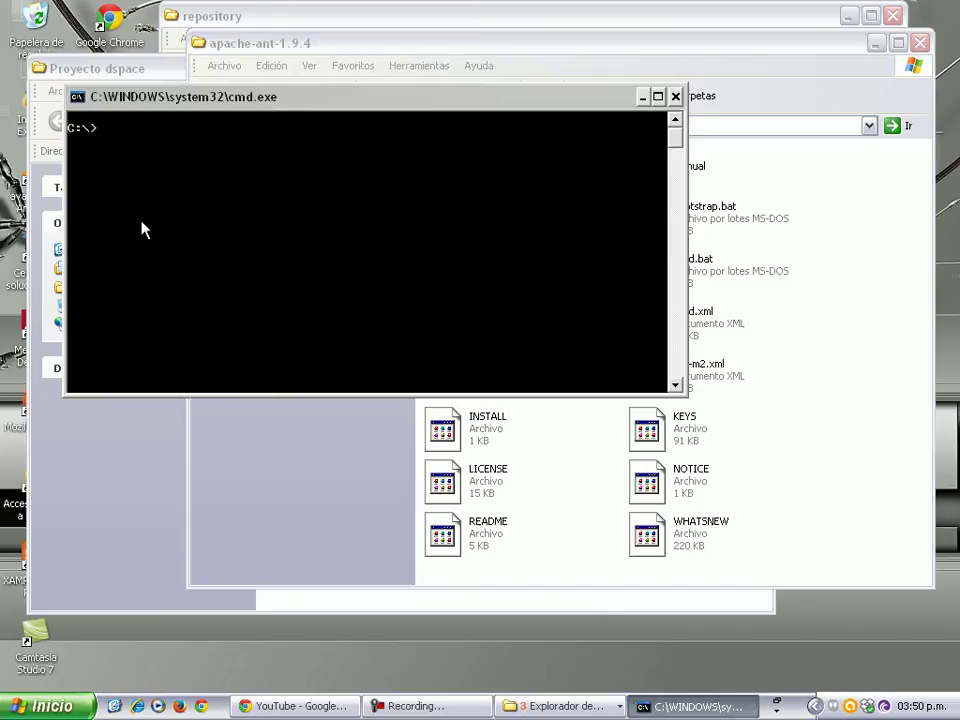
type("ant versi")
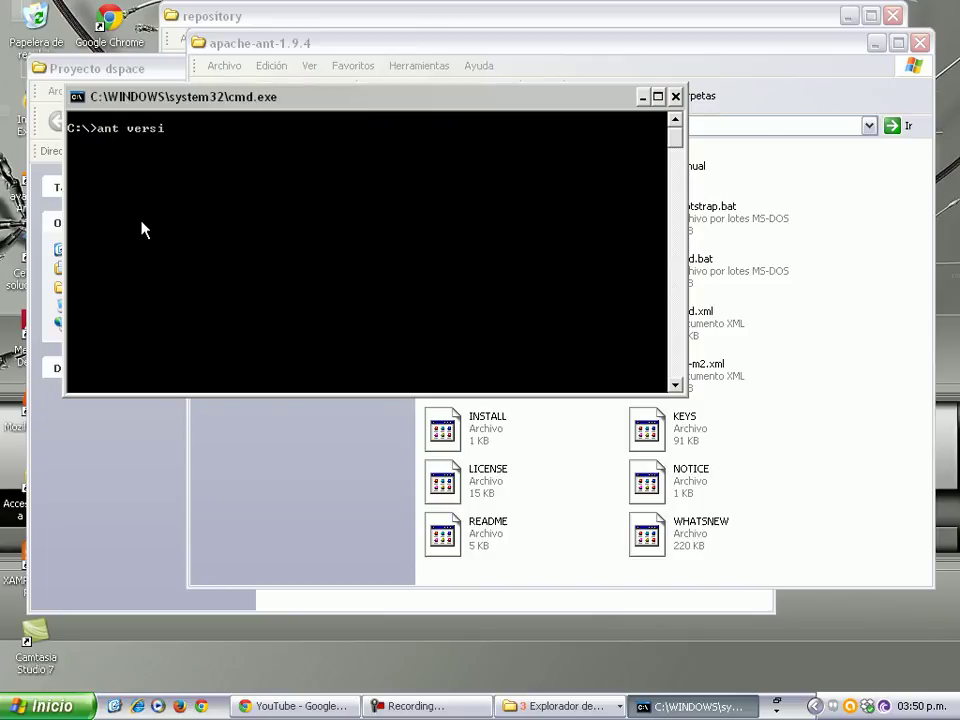
key("BackSpace")
key("BackSpace")
key("BackSpace")
type("rsion")
key("Return")
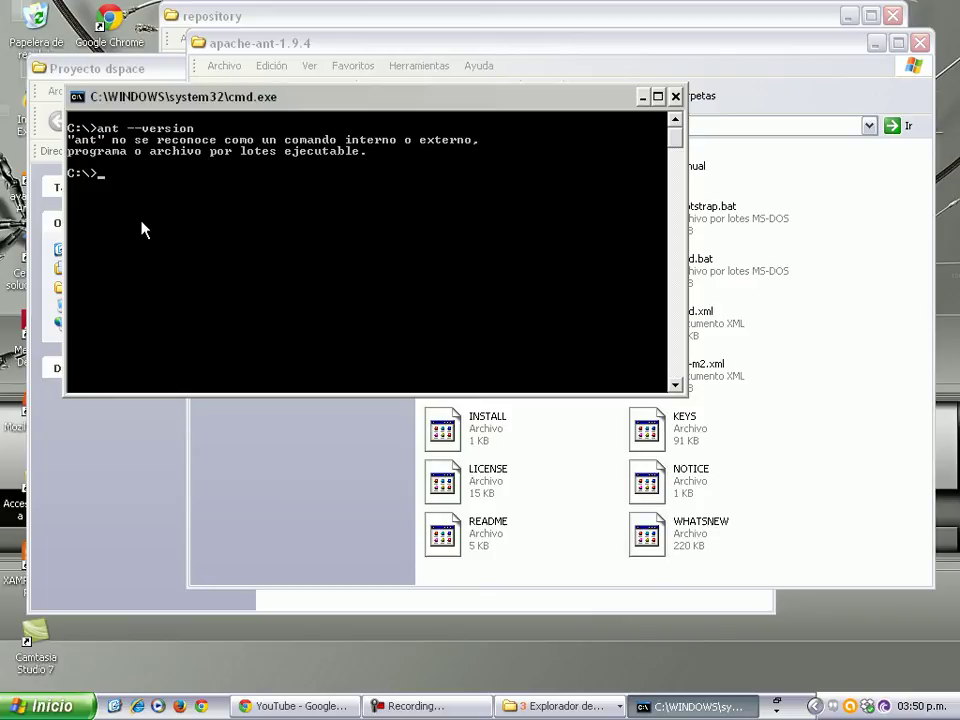
type("ant versión")
key("Return")
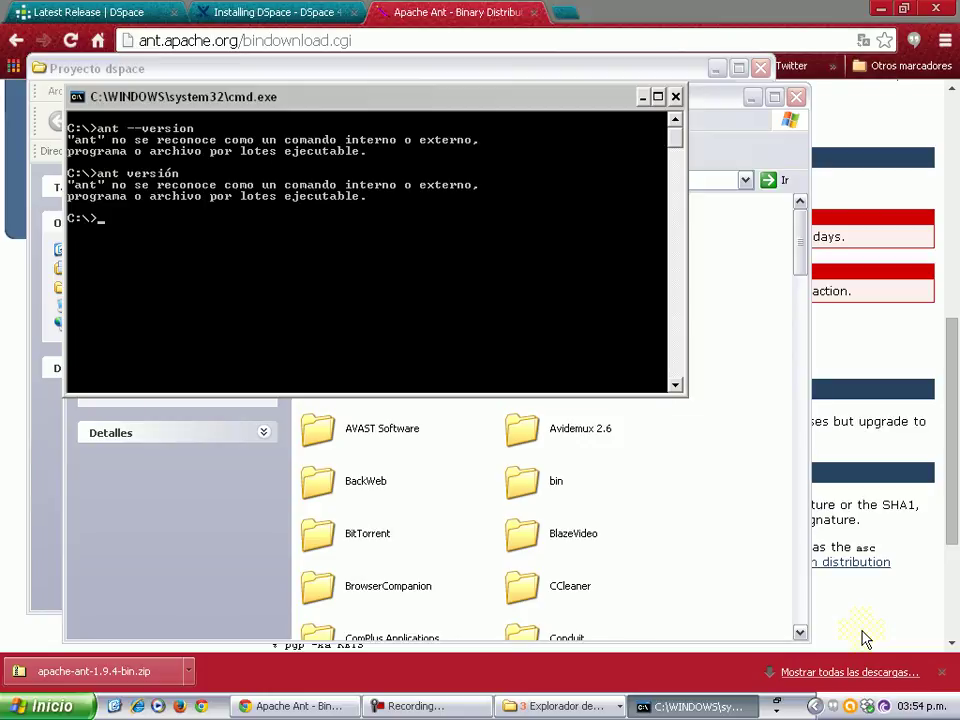
Clear the command prompt, run ant --version again and look through the whole output
type("ls")
key("Return")
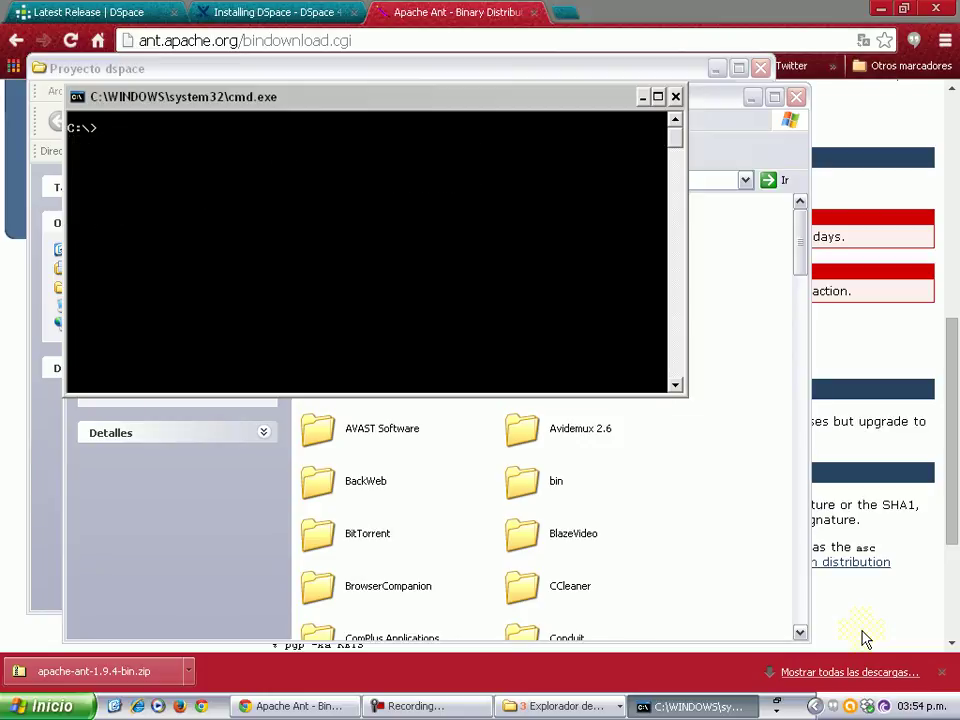
type("ant --version")
key("Return")
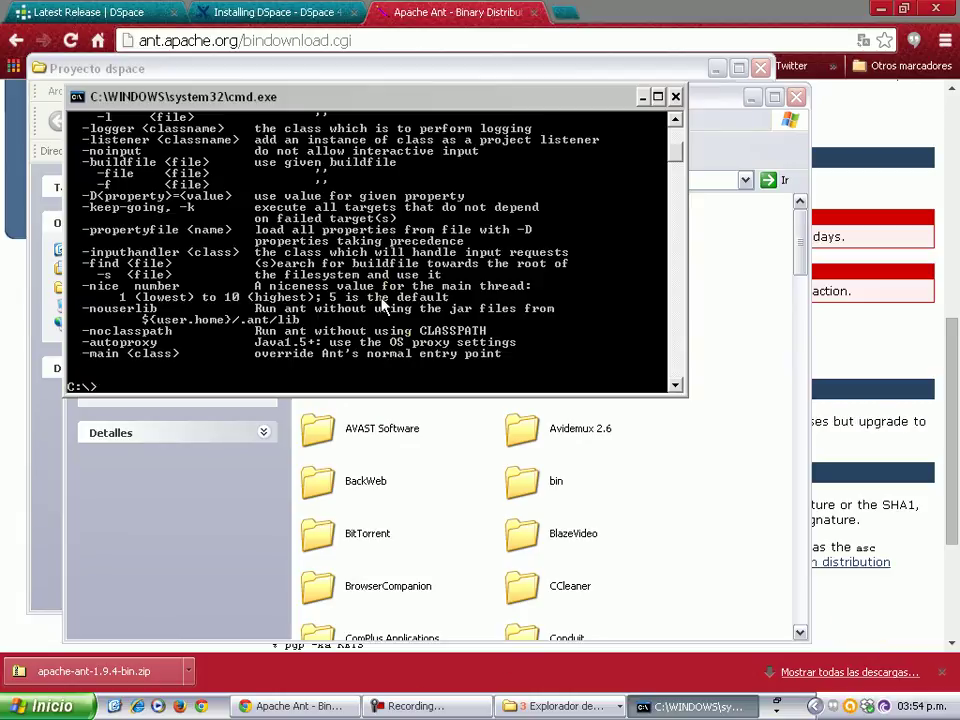
scroll(400, 290, "up", 6)
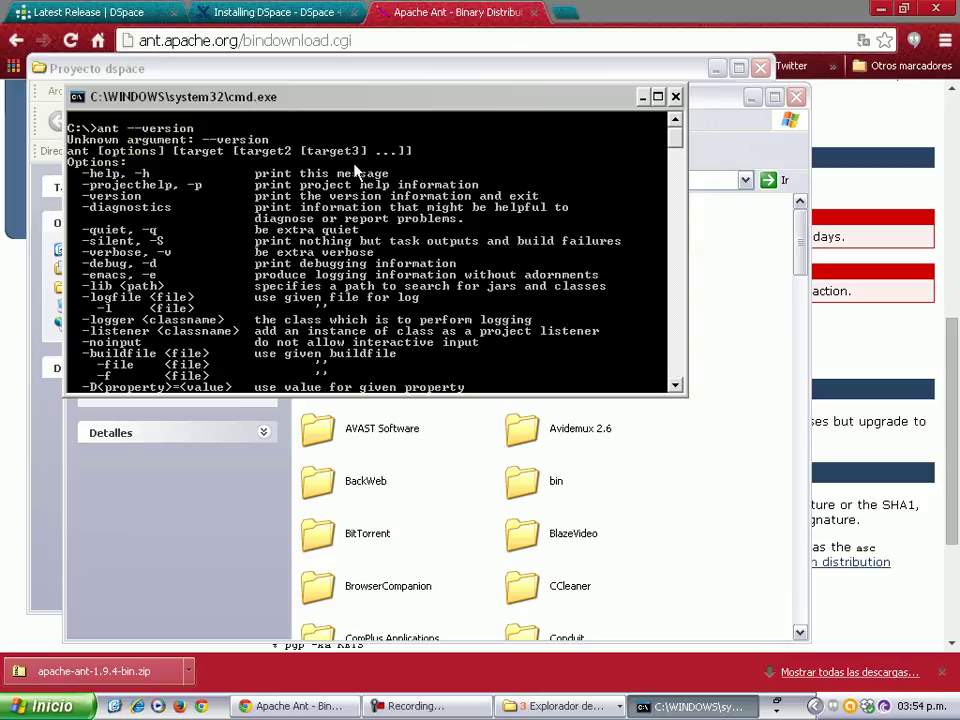
scroll(297, 340, "down", 7)
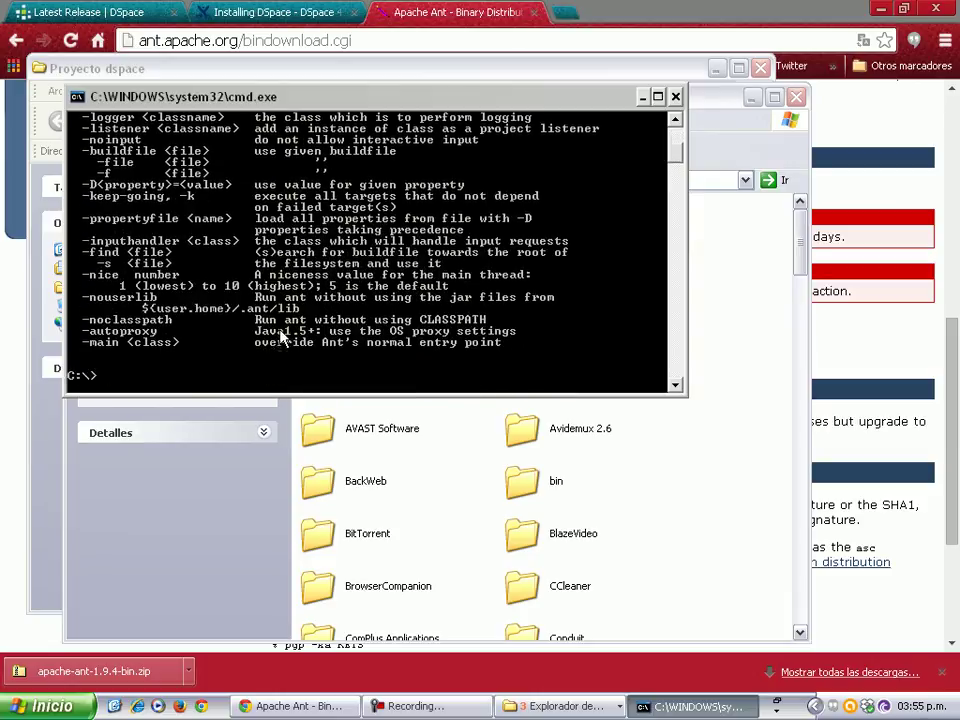
scroll(280, 340, "up", 7)
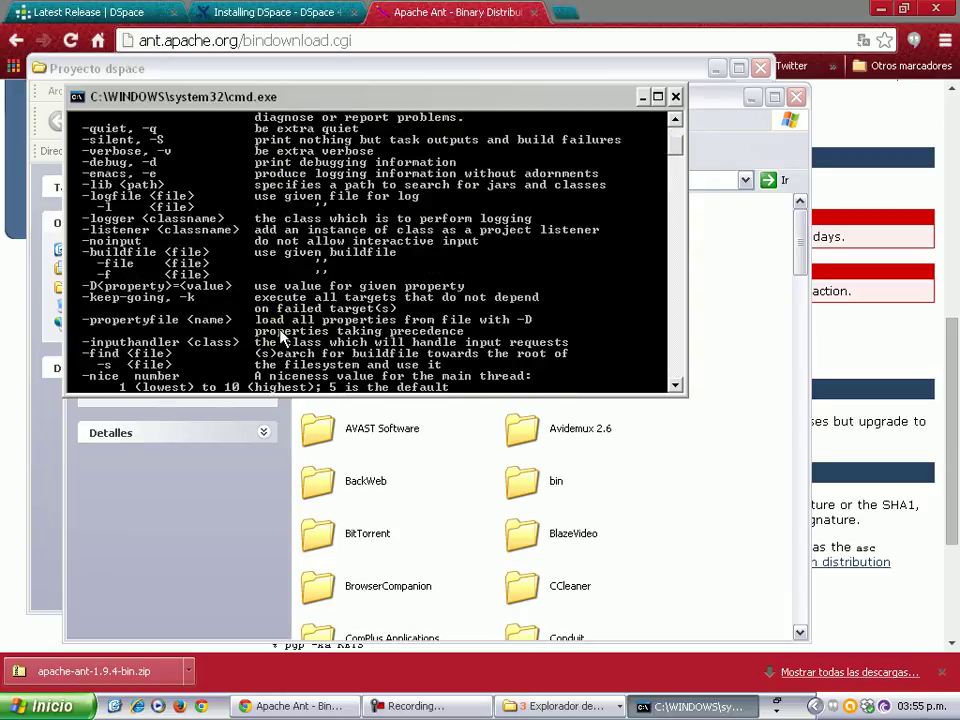
scroll(281, 338, "down", 7)
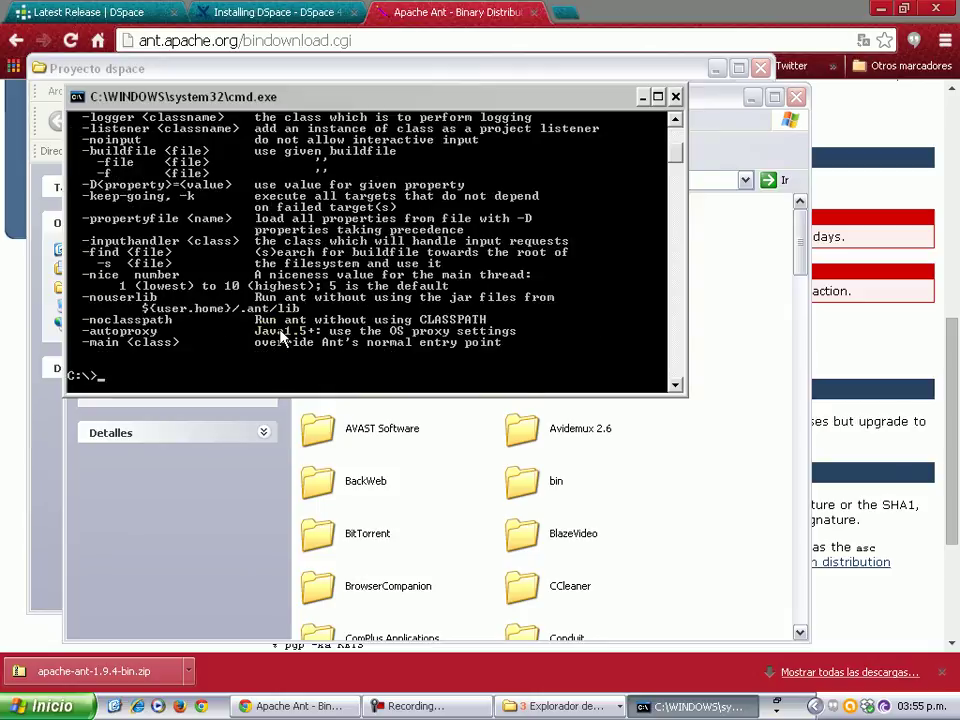
scroll(281, 338, "up", 4)
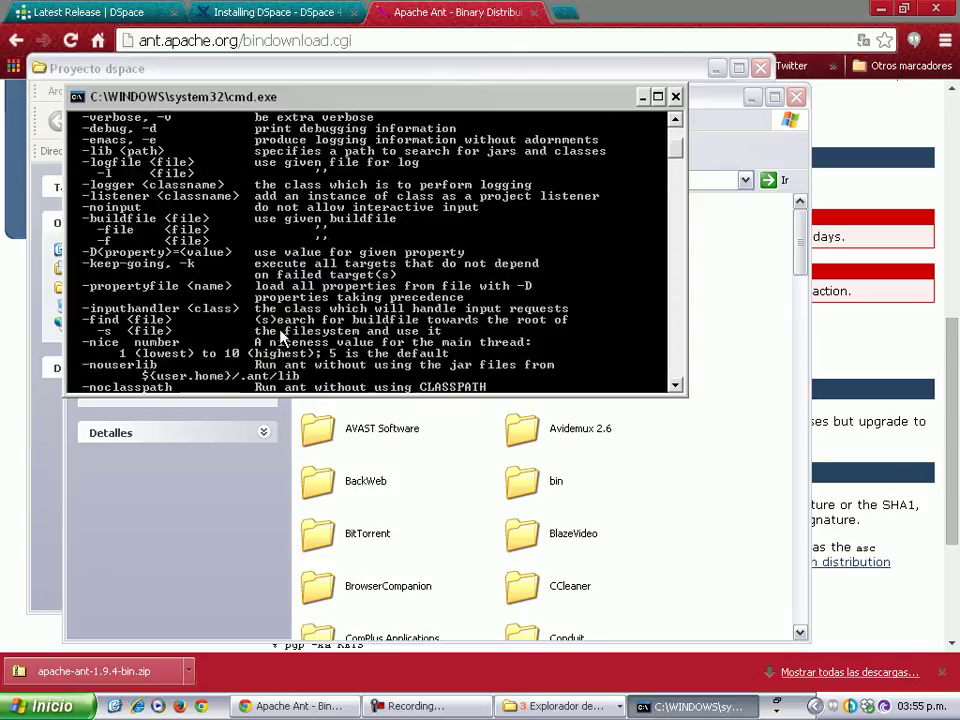
scroll(339, 285, "down", 3)
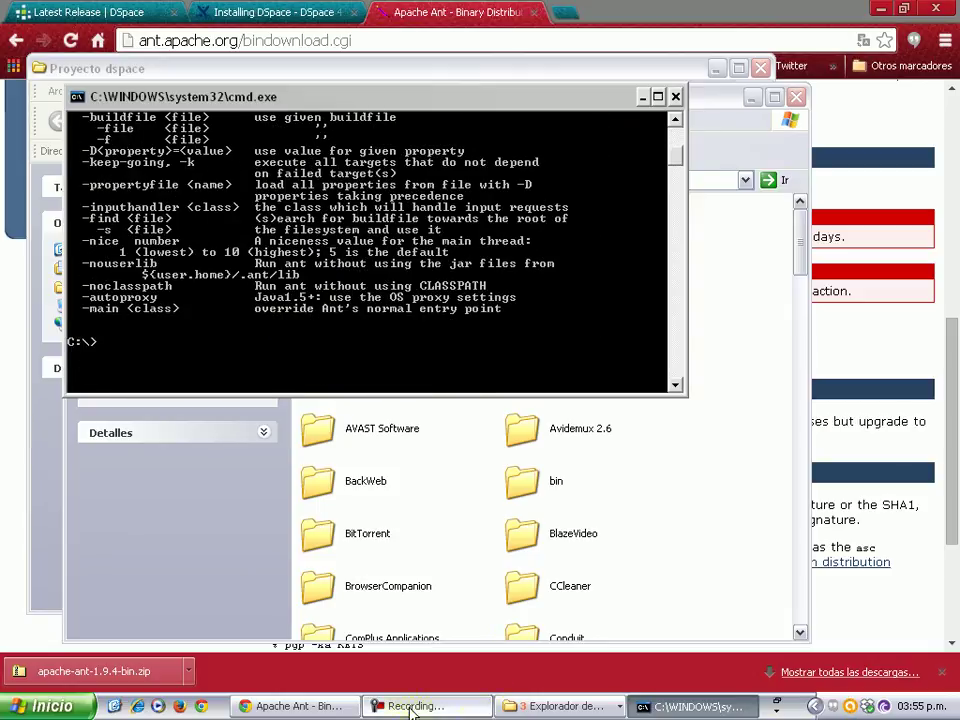